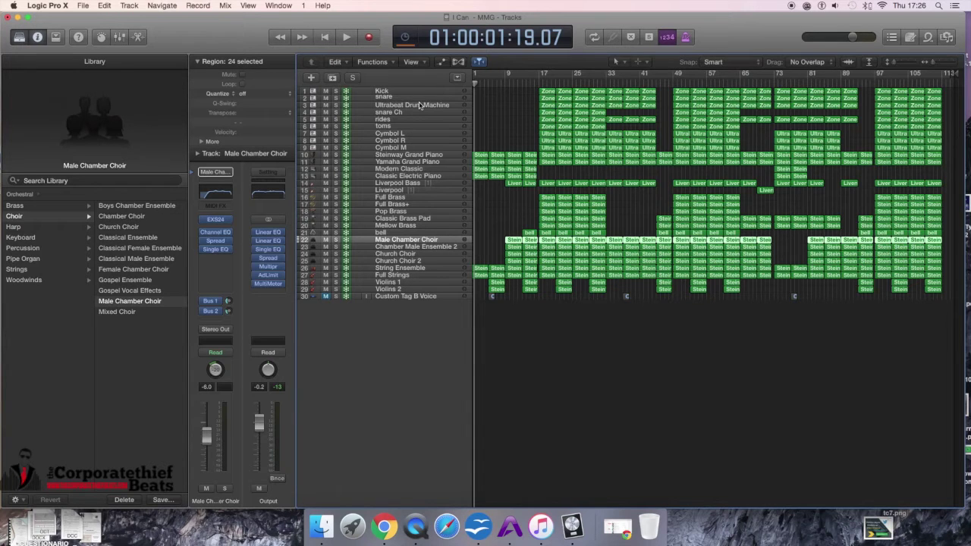
- Play the full arrangement from the beginning while adjusting the system volume, stop it, and return the playhead to the start
left_click_drag(474, 18, 473, 18)
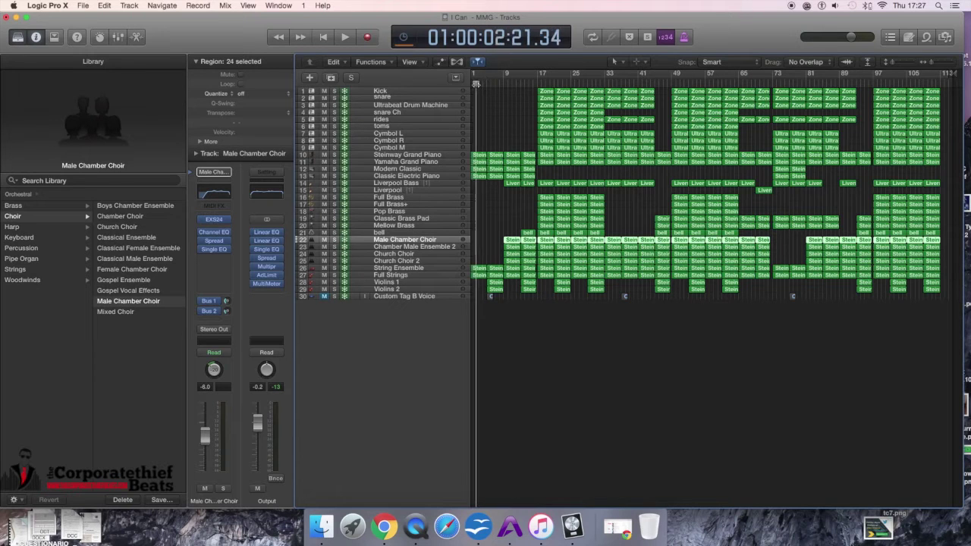
key("space")
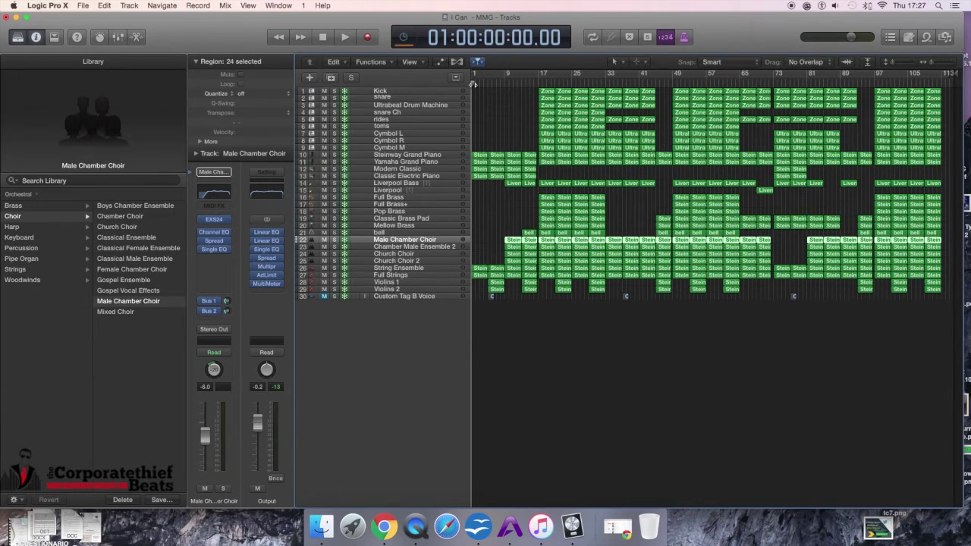
key("space")
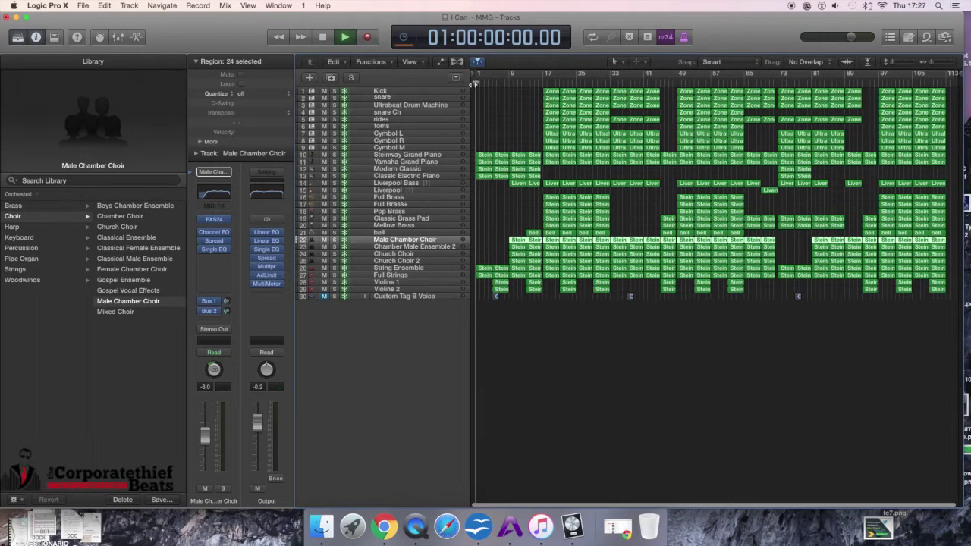
left_click(834, 5)
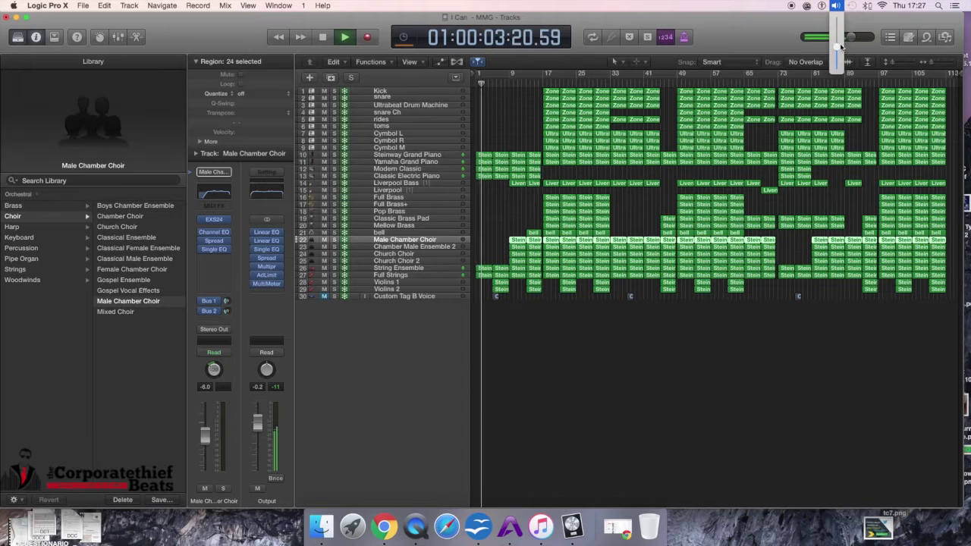
left_click(839, 43)
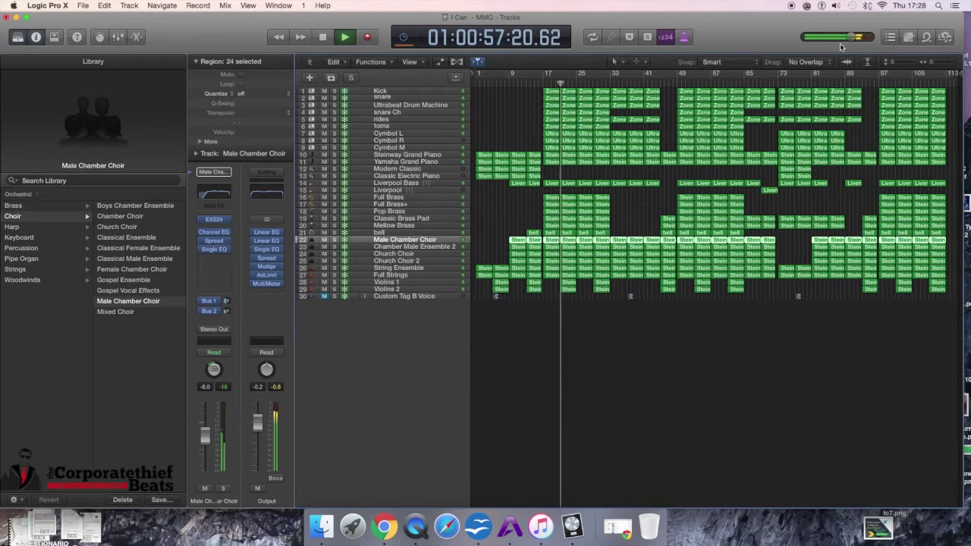
key("space")
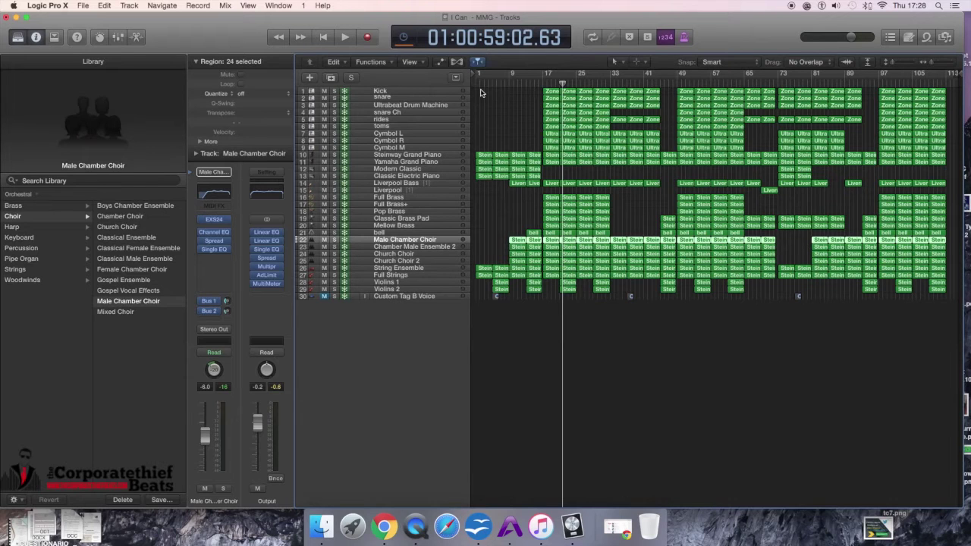
left_click(474, 84)
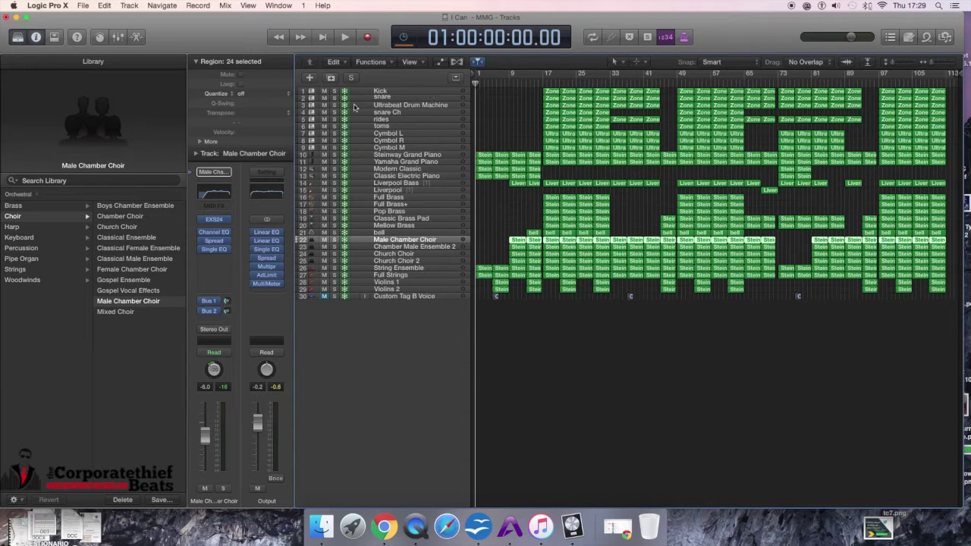
- Solo the Steinway Grand Piano, Yamaha Grand Piano, Modern Classic and Classic Electric Piano tracks and audition them from the start
left_click(333, 155)
left_click(334, 162)
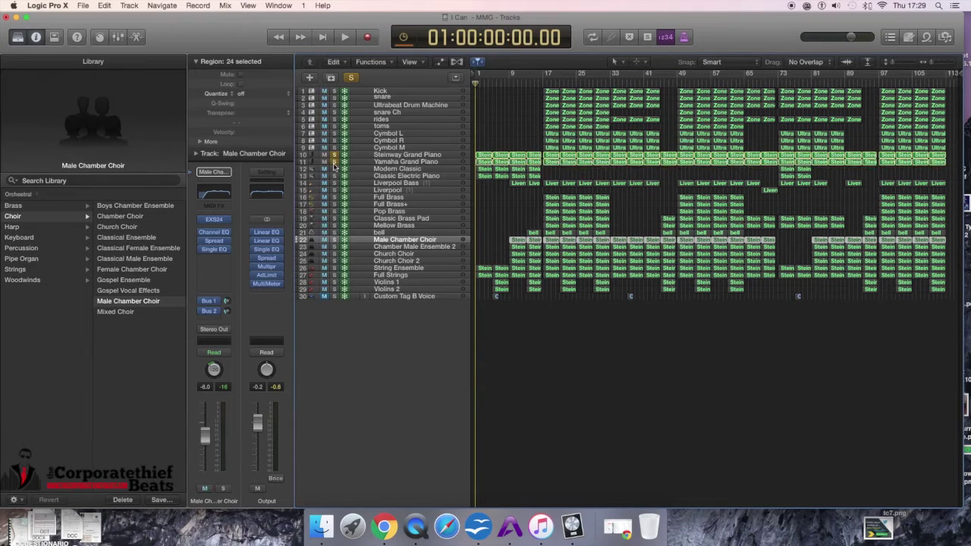
left_click(334, 169)
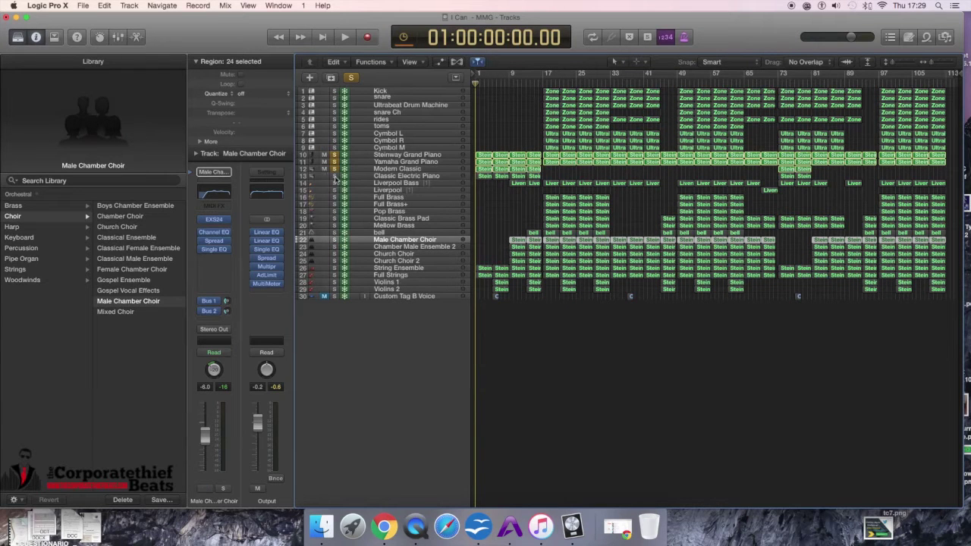
left_click(333, 176)
key("space")
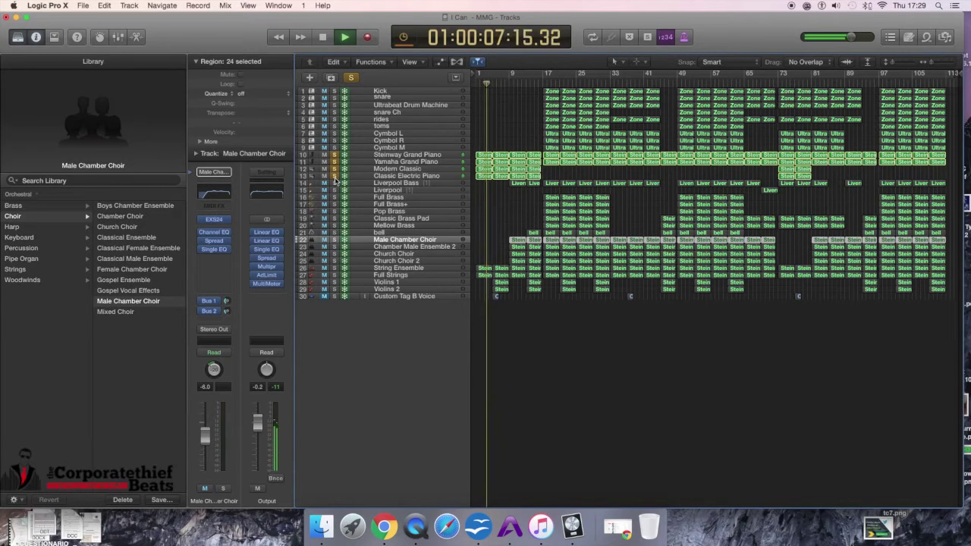
key("space")
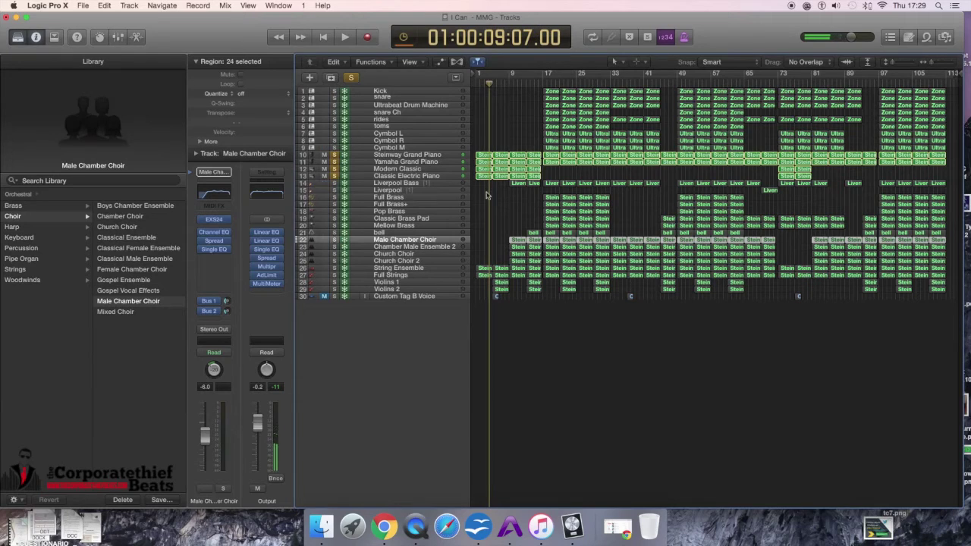
- Open the first regions of the four soloed keys tracks together in the Piano Roll and play their chords from the start
left_click_drag(483, 193, 485, 156)
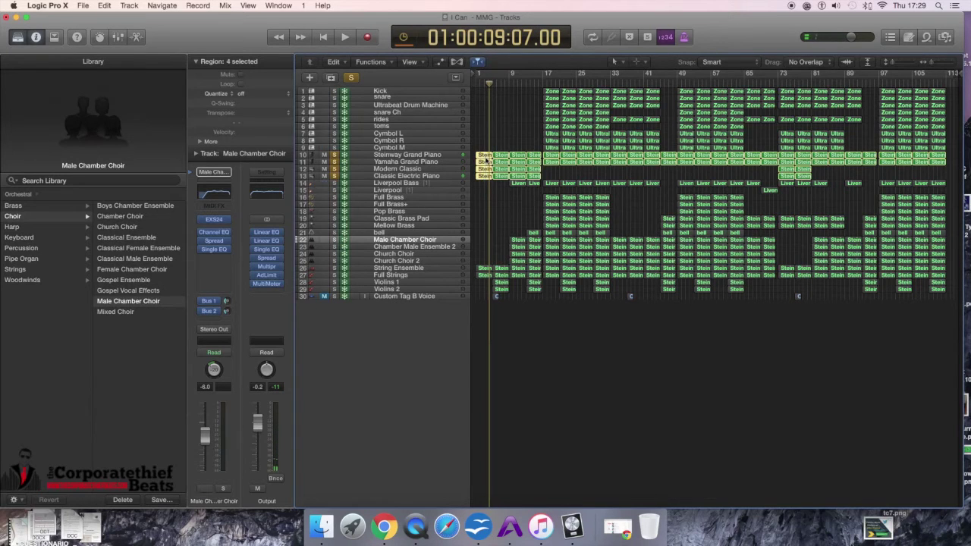
double_click(486, 160)
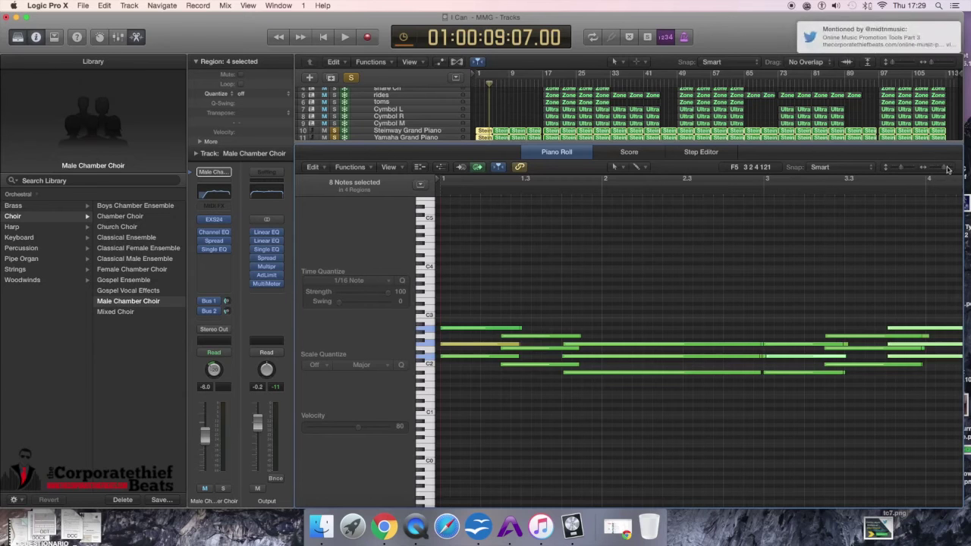
left_click_drag(946, 169, 943, 168)
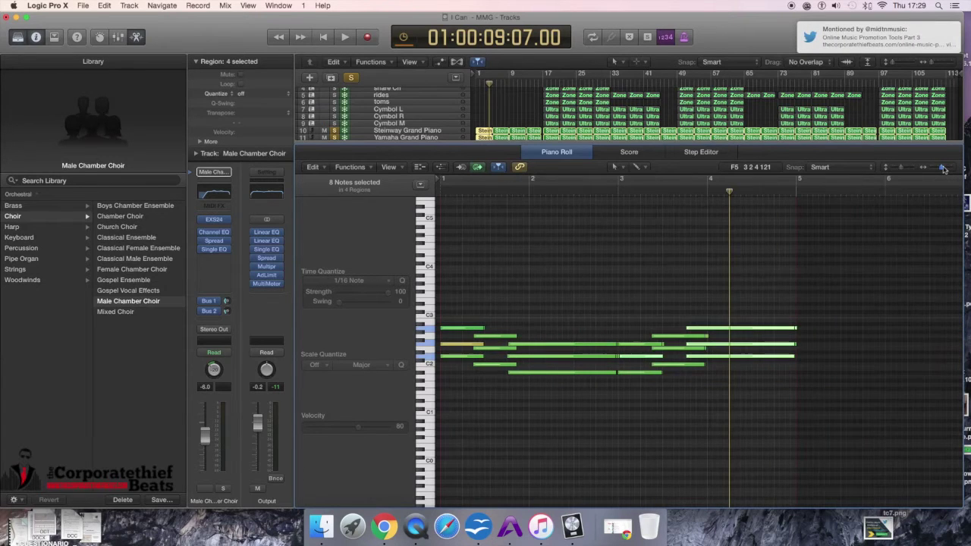
key("Return")
key("space")
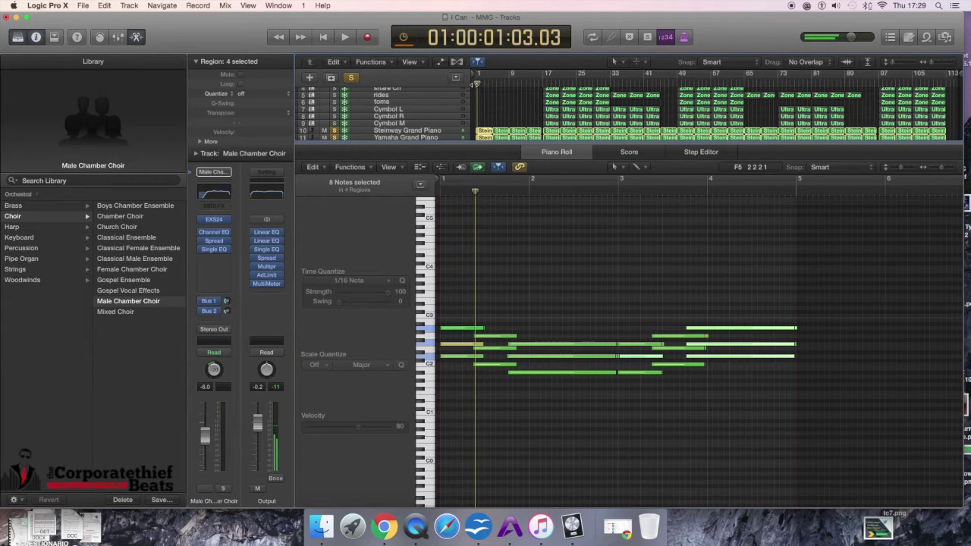
- Check the note velocities in the Piano Roll, hide the velocity lane, resume playback, and select the second regions of the four keys tracks
left_click(440, 168)
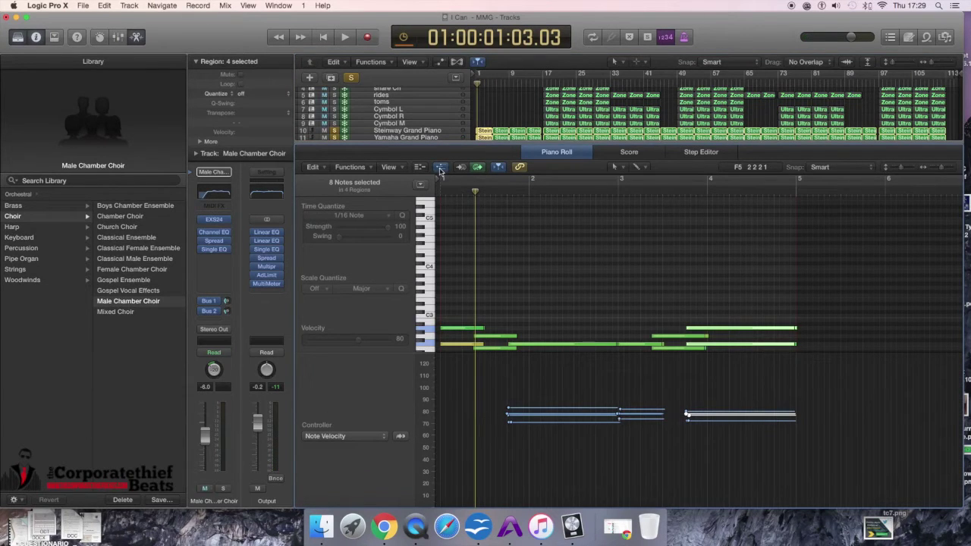
left_click(440, 167)
key("space")
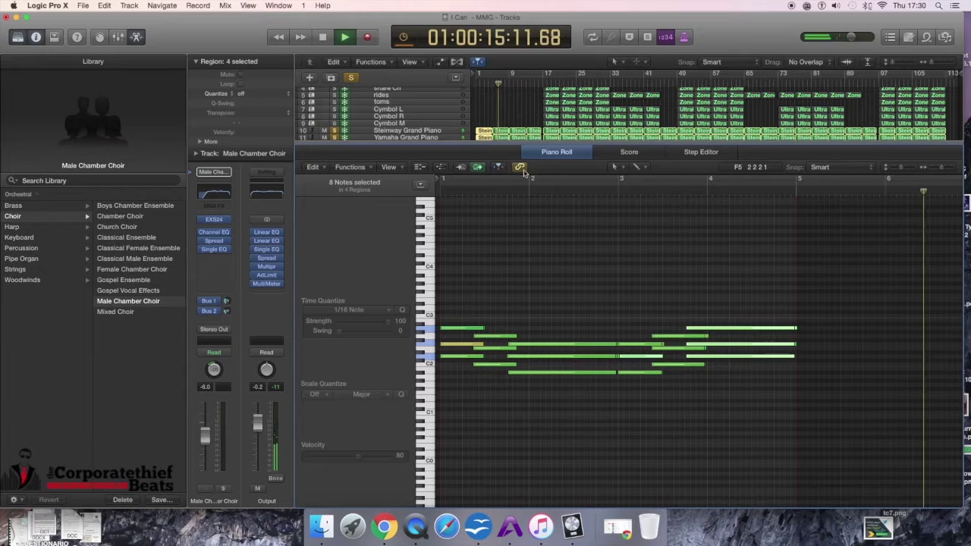
mouse_move(494, 122)
left_mouse_down()
mouse_move(502, 149)
mouse_move(499, 137)
left_mouse_up()
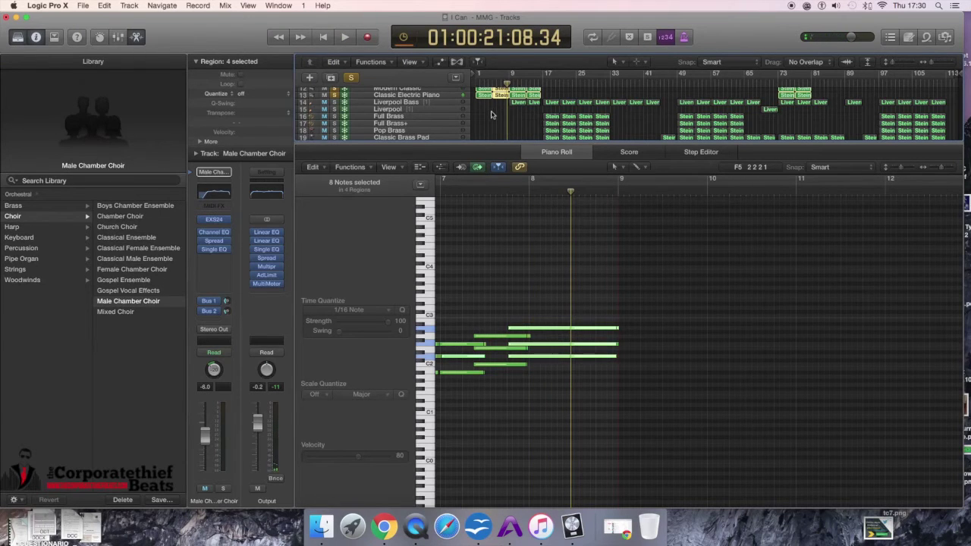
- Close the editor area, select the third regions of the four soloed keys tracks, and audition them
key("x")
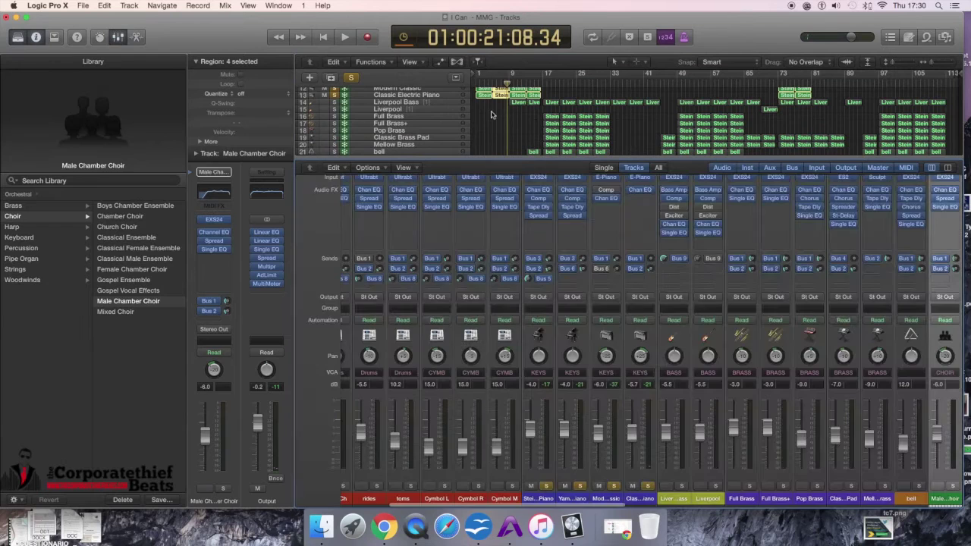
key("x")
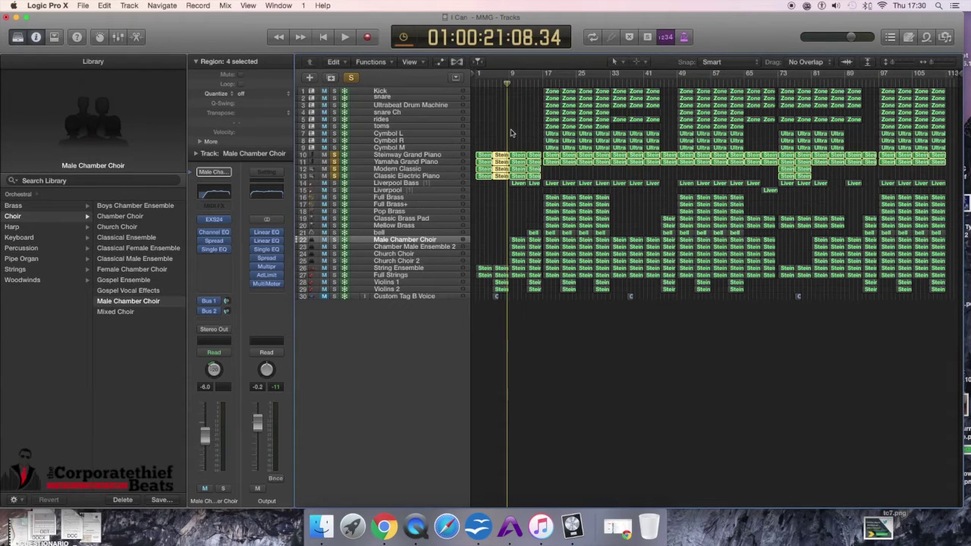
left_click_drag(513, 132, 521, 176)
key("space")
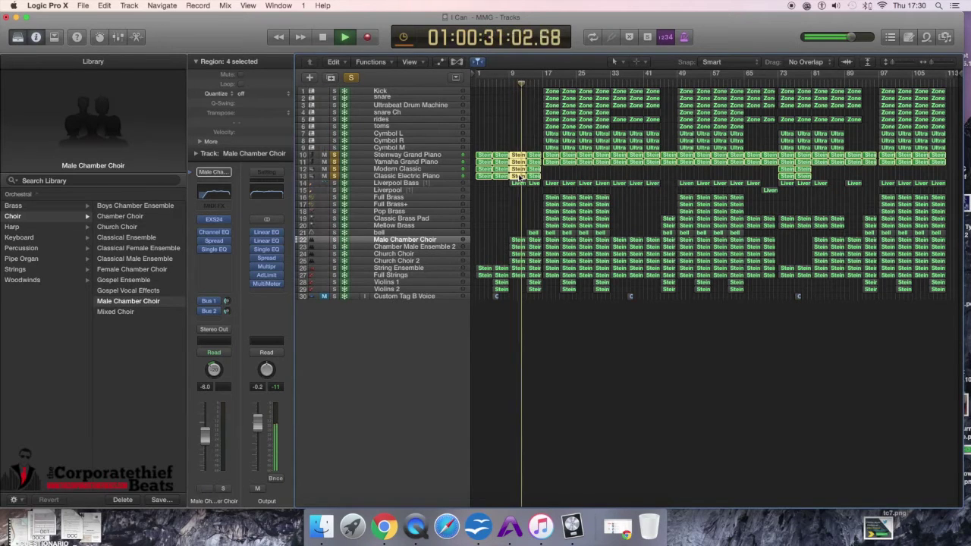
key("space")
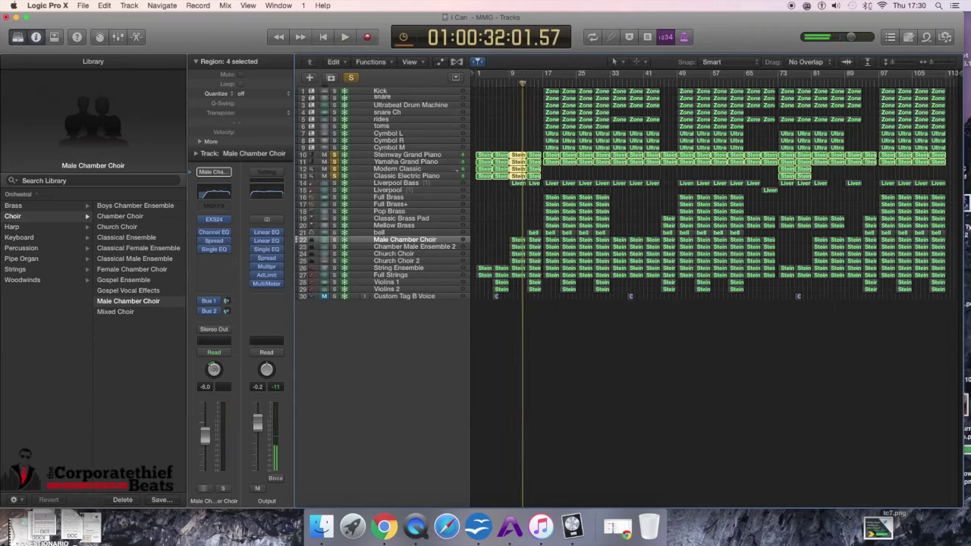
- Leave only the Steinway Grand Piano track soloed and play it
left_click(332, 176)
left_click(333, 161)
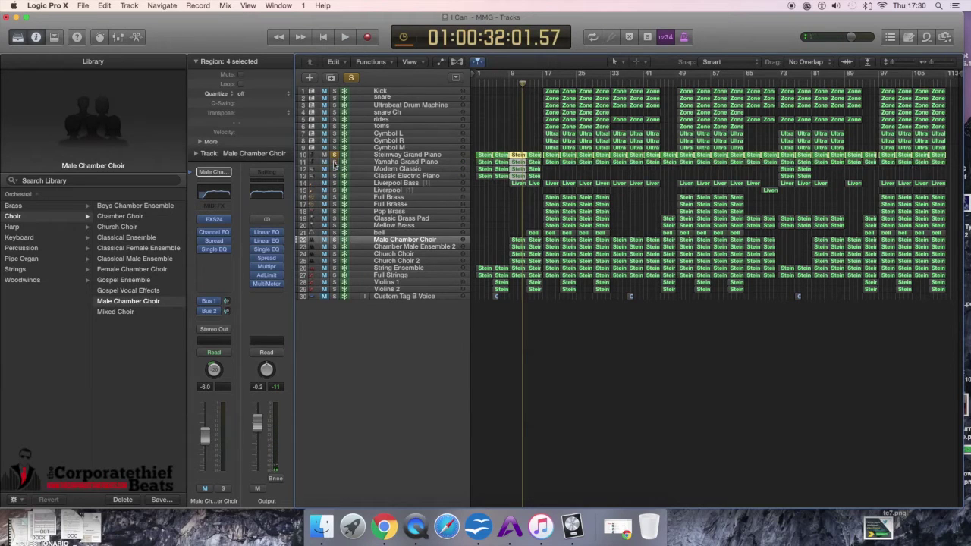
key("space")
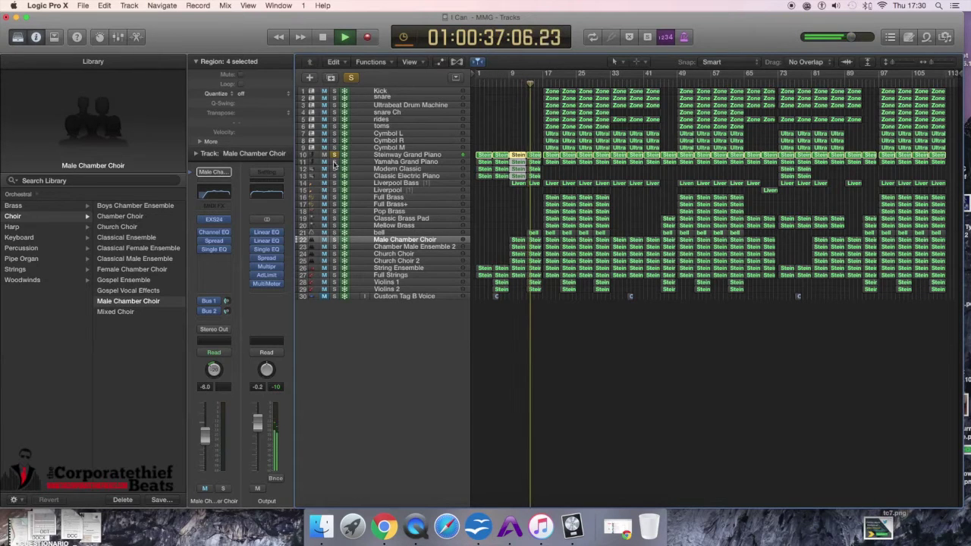
- Switch the solo from Steinway Grand Piano to Yamaha Grand Piano and audition it from near the start of the song
left_click(334, 161)
left_click(335, 155)
key("space")
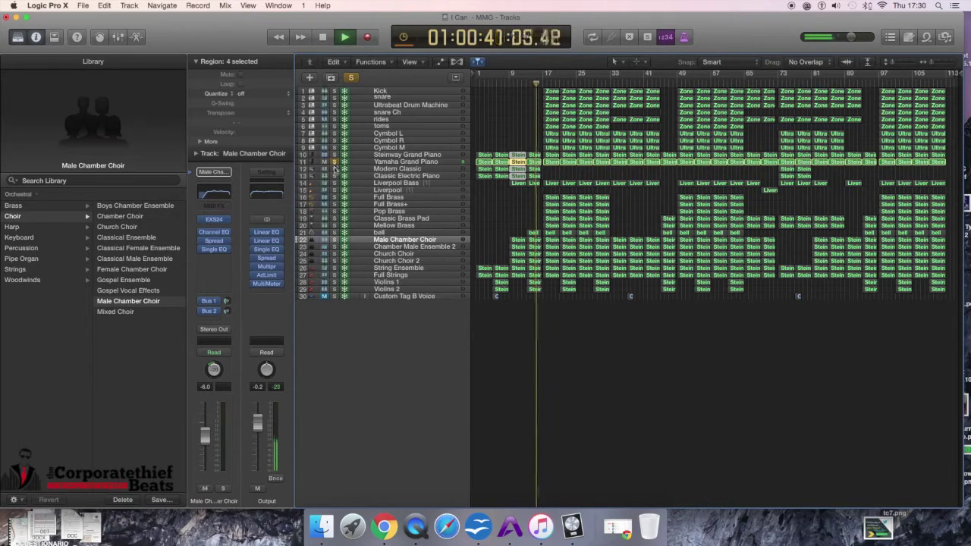
left_click(483, 82)
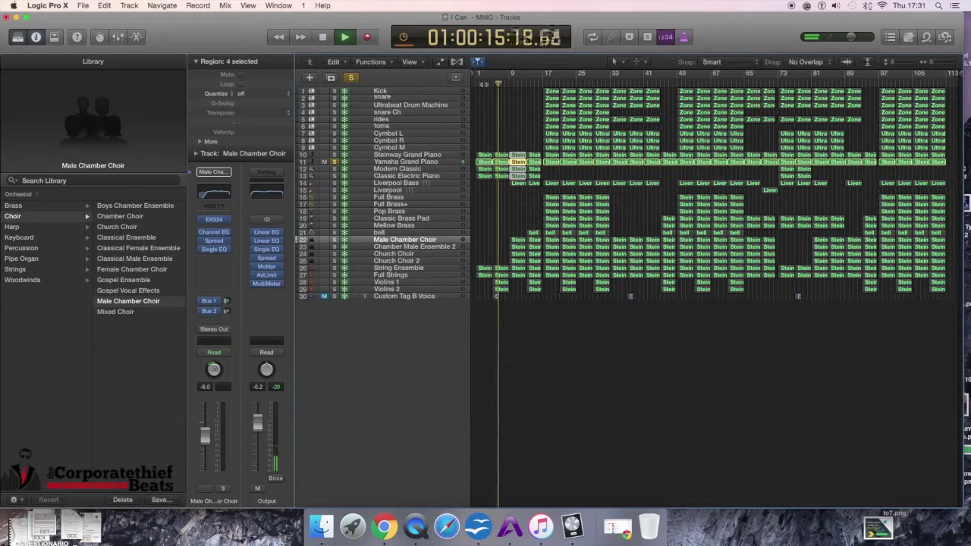
key("space")
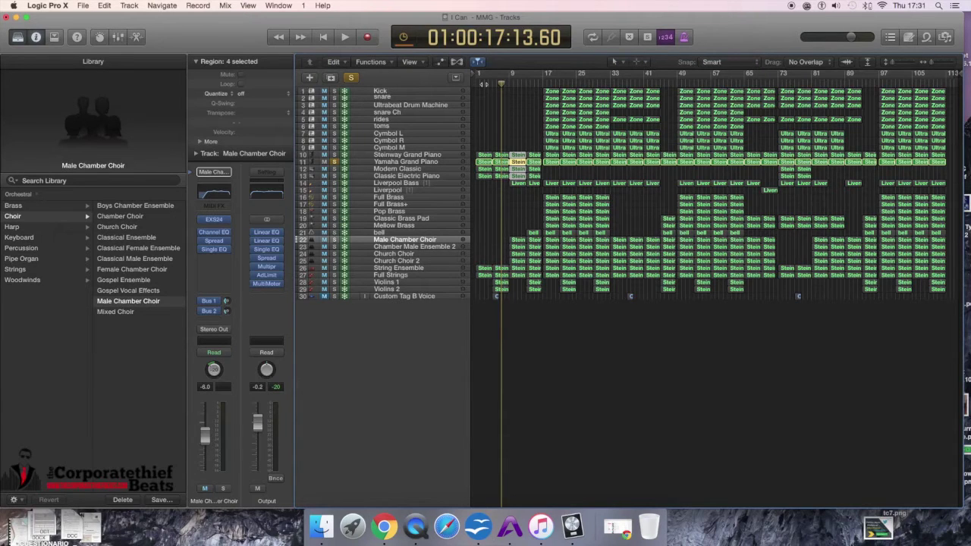
- Switch the solo from Yamaha Grand Piano past Modern Classic to Classic Electric Piano and audition that track from the start
left_click(334, 170)
left_click(334, 162)
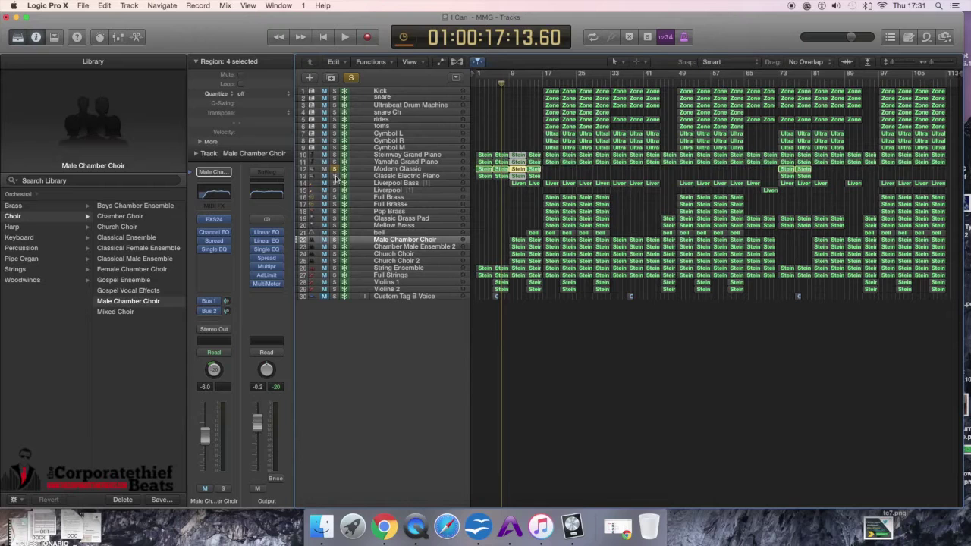
left_click(334, 176)
left_click(335, 170)
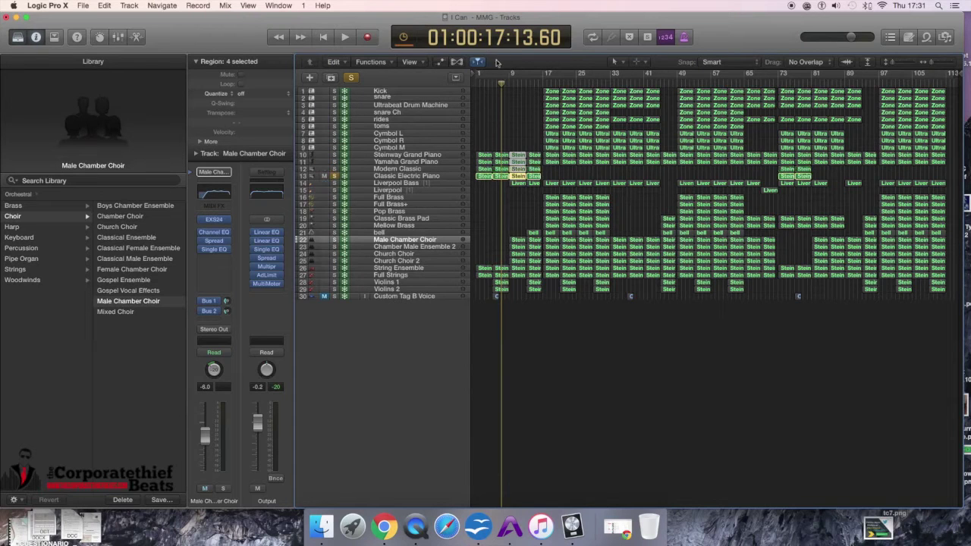
left_click(323, 37)
key("space")
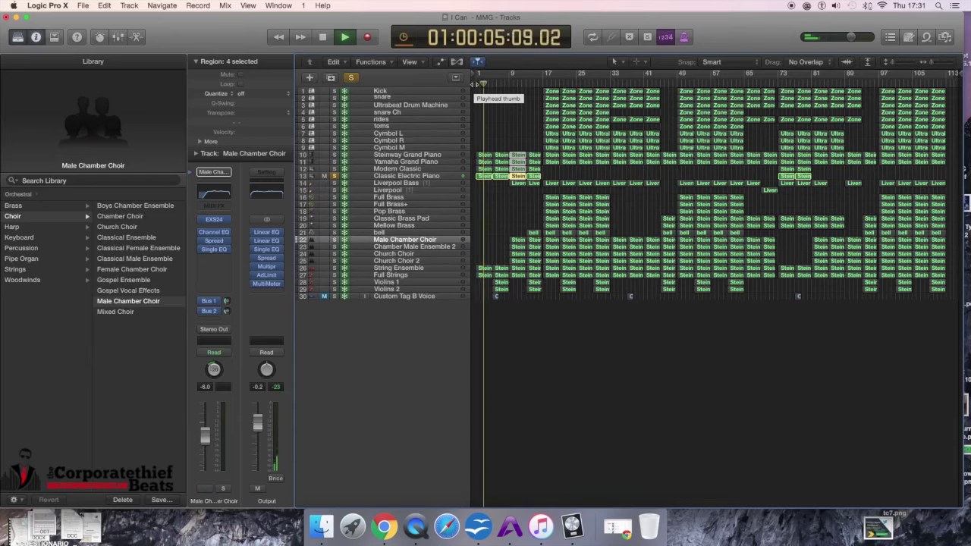
key("space")
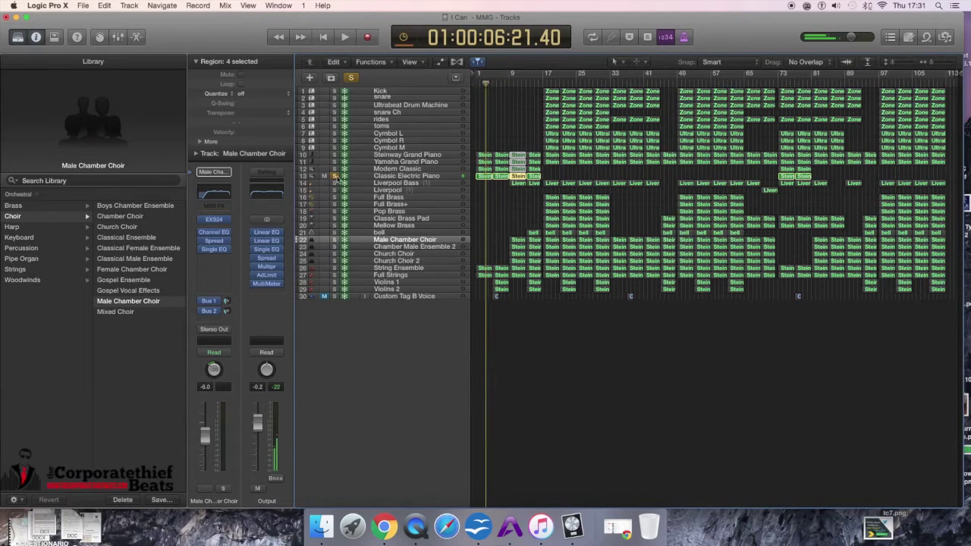
- Switch the solo from Classic Electric Piano to the Modern Classic track and audition it
left_click(335, 176)
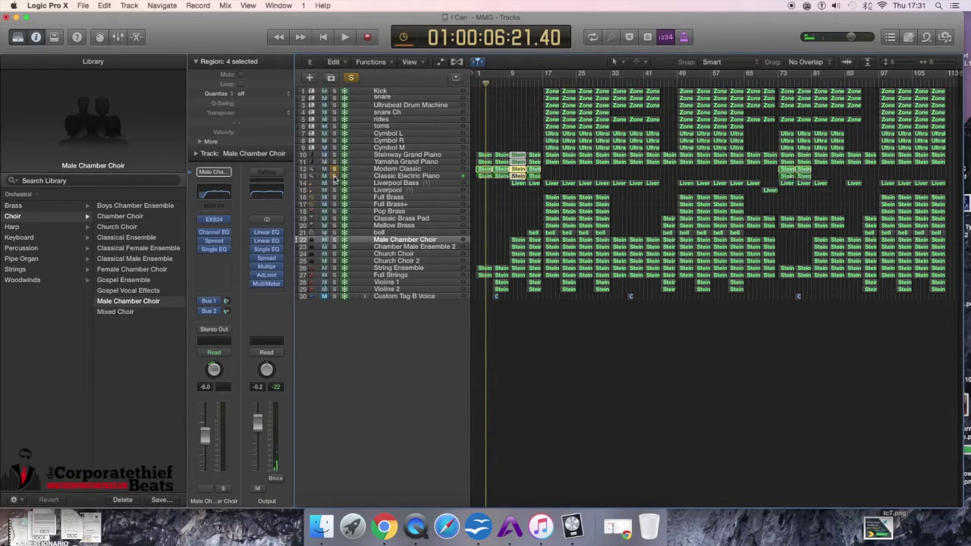
key("space")
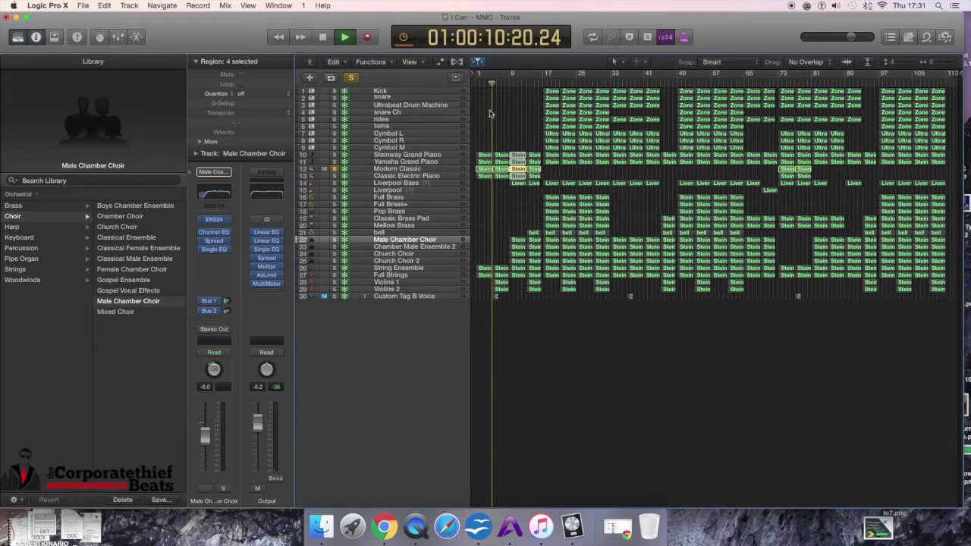
key("space")
- Solo the two grand pianos and Classic Electric Piano again alongside Modern Classic and play the four keys tracks together
left_click(333, 163)
left_click(334, 175)
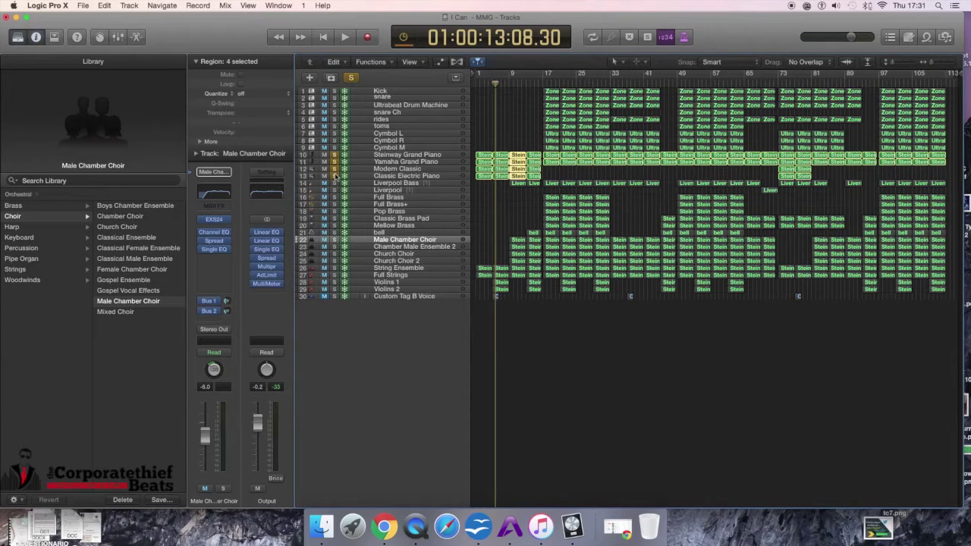
key("space")
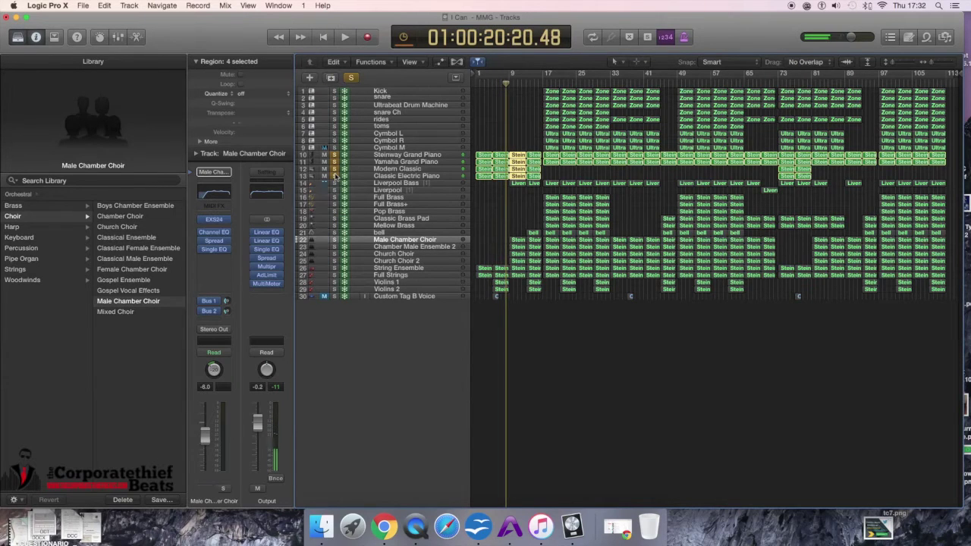
- Solo Full Strings and String Ensemble alongside the four keys tracks and audition them together from the start of the song
left_click(333, 275)
left_click(334, 268)
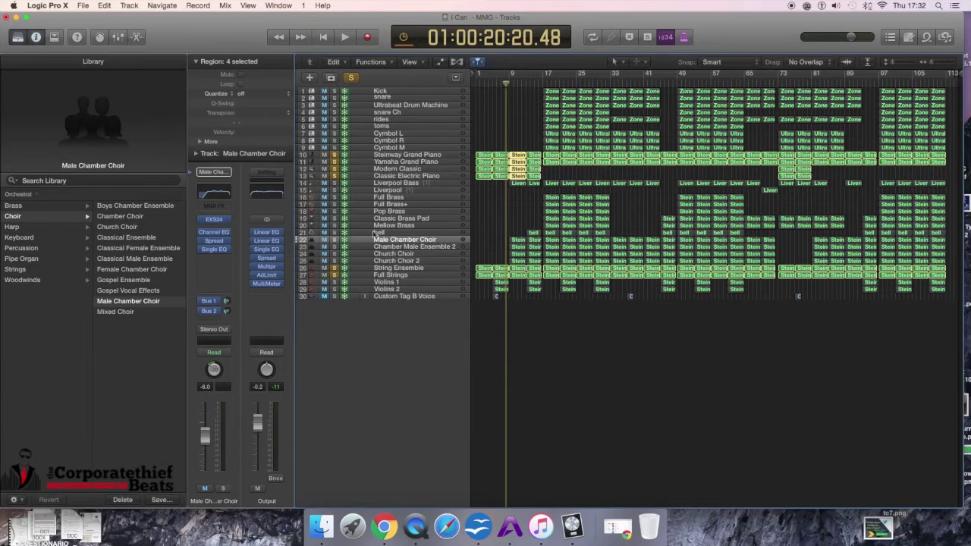
key("Return")
key("space")
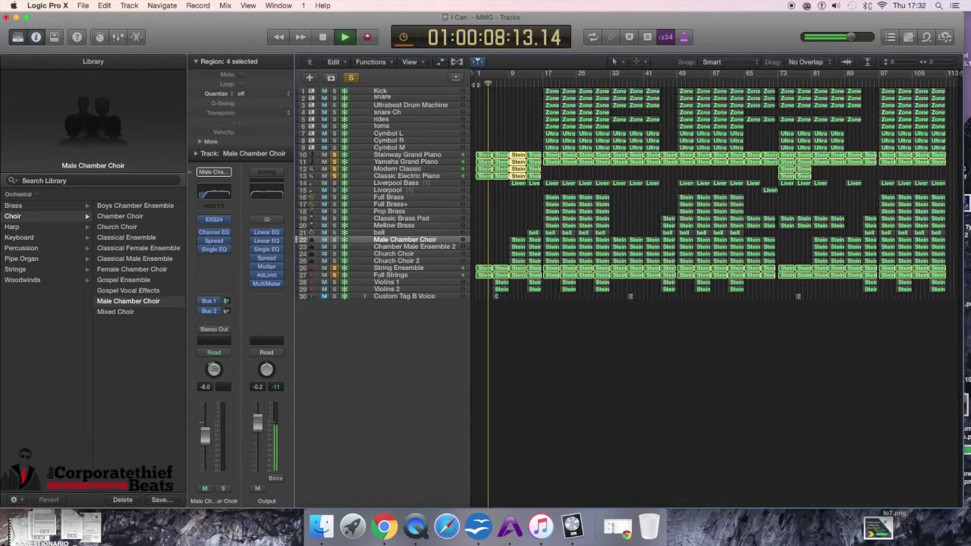
key("space")
- Take the four keys tracks out of solo, leaving only String Ensemble and Full Strings soloed
left_click(334, 156)
left_click(333, 162)
left_click(335, 162)
left_click(334, 169)
left_click(335, 162)
left_click(333, 175)
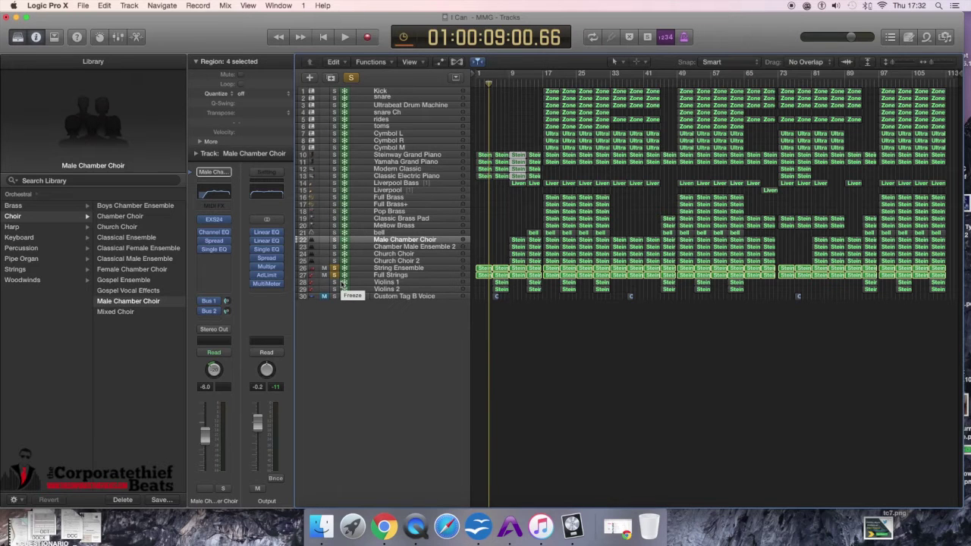
- Review the channel strips of String Ensemble and Full Strings, including the Bus 2 reverb send on Full Strings
left_click(406, 274)
left_click(407, 269)
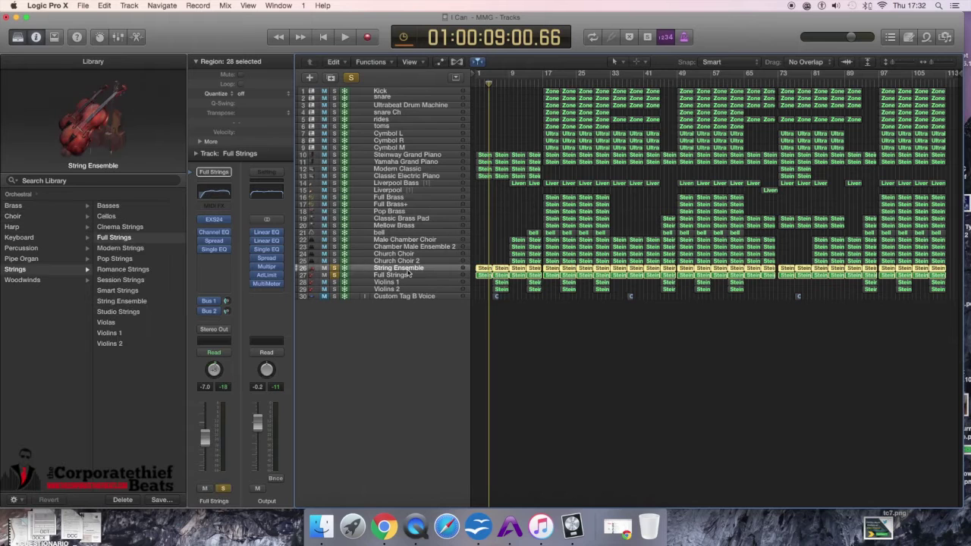
mouse_move(265, 280)
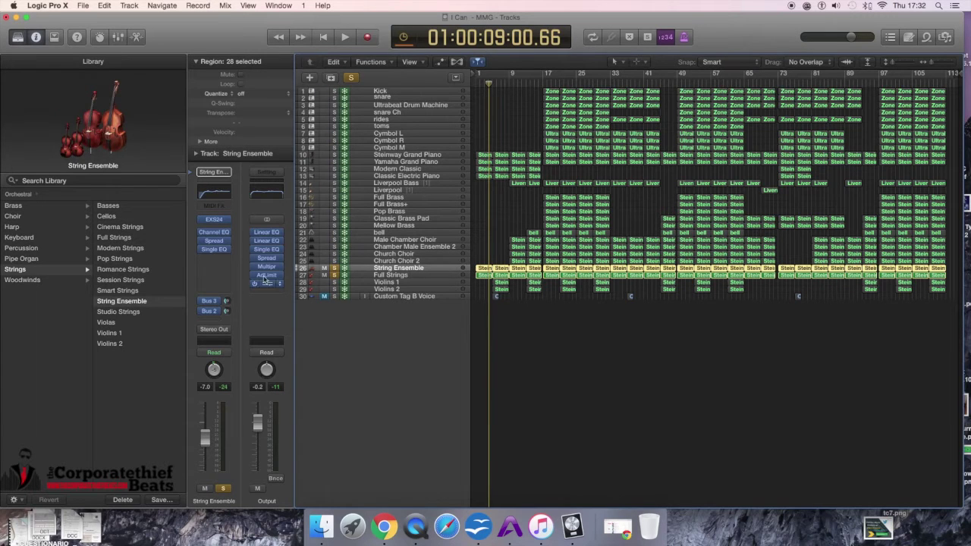
left_click(419, 275)
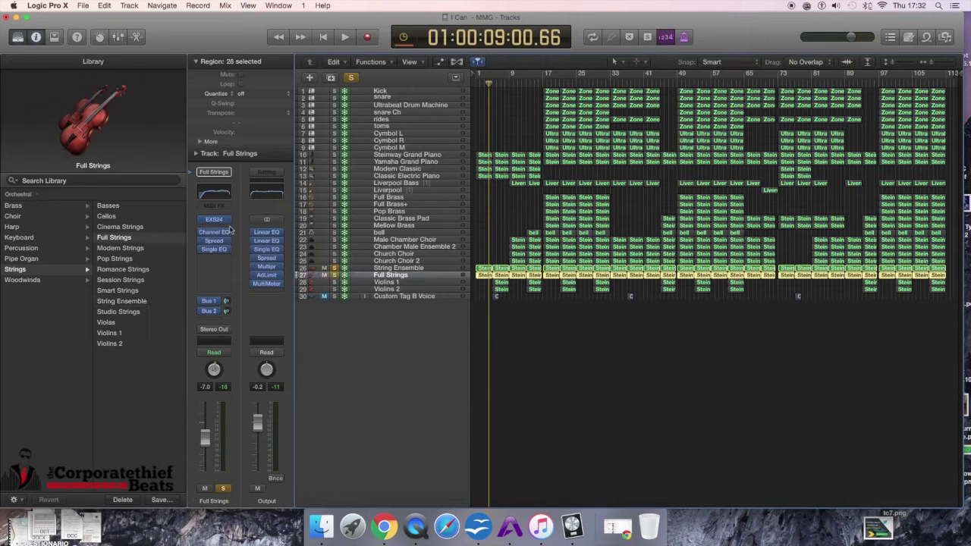
left_click(216, 312)
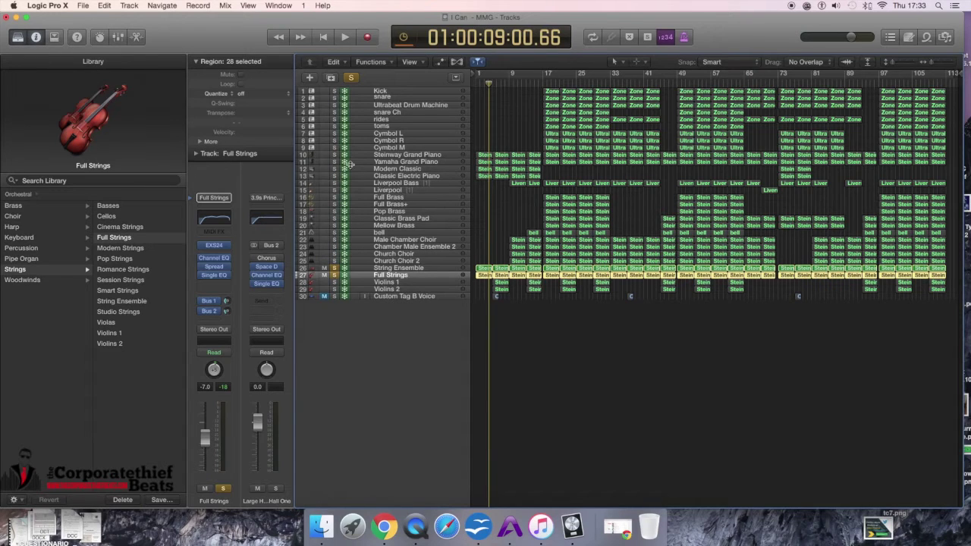
- Audition the two soloed string tracks, continuing from the current position and again from the start of the song
key("space")
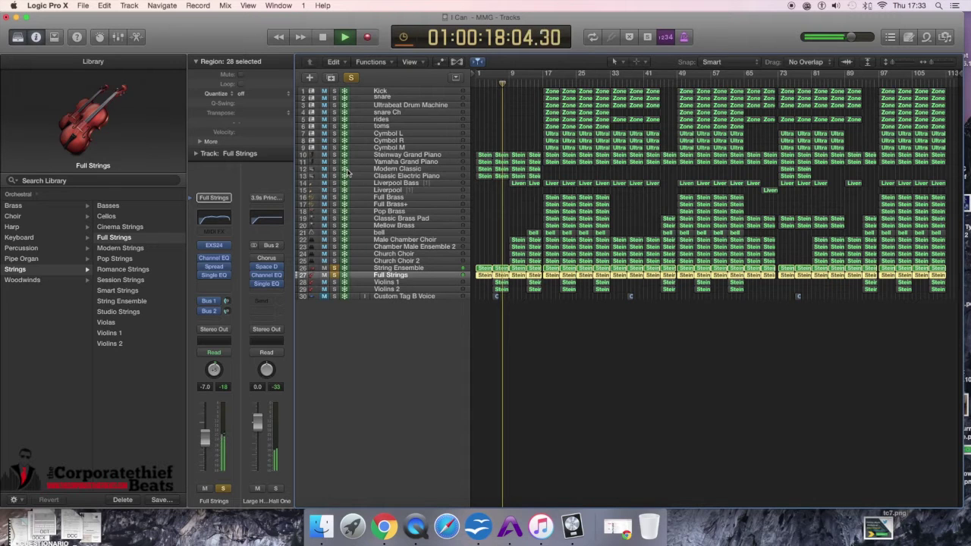
key("space")
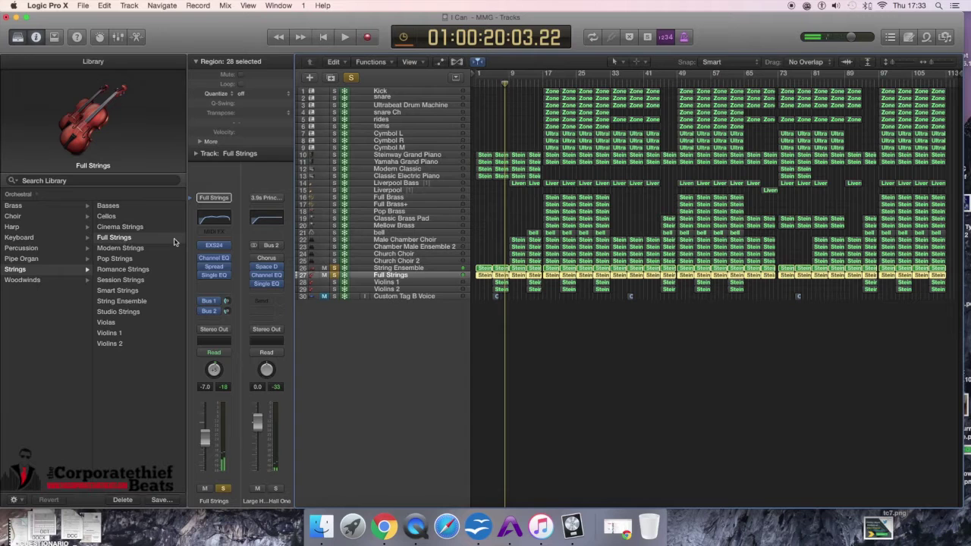
left_click(475, 82)
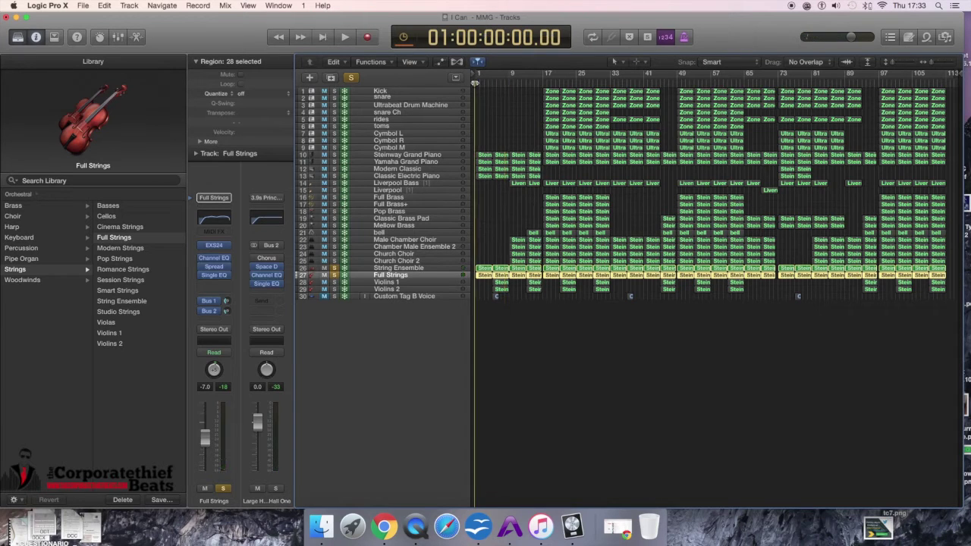
key("space")
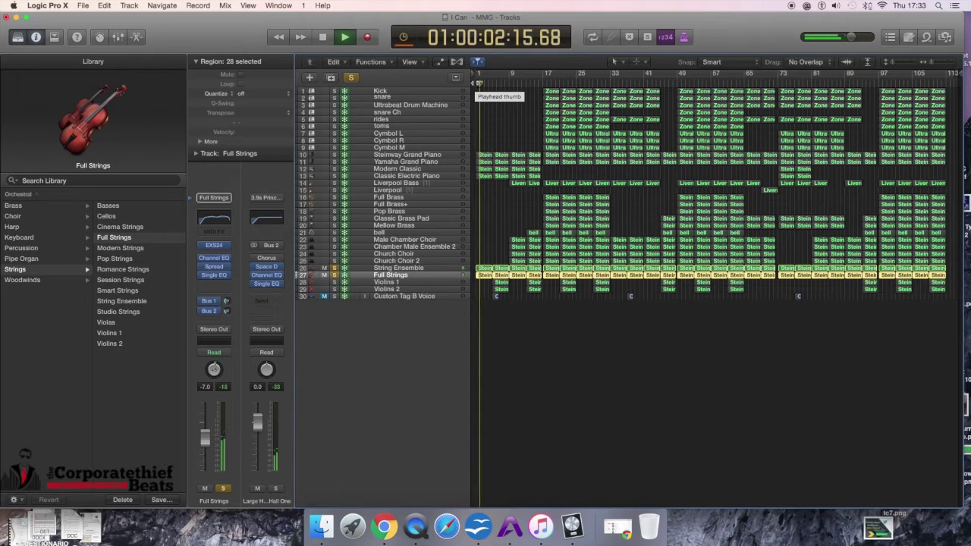
key("space")
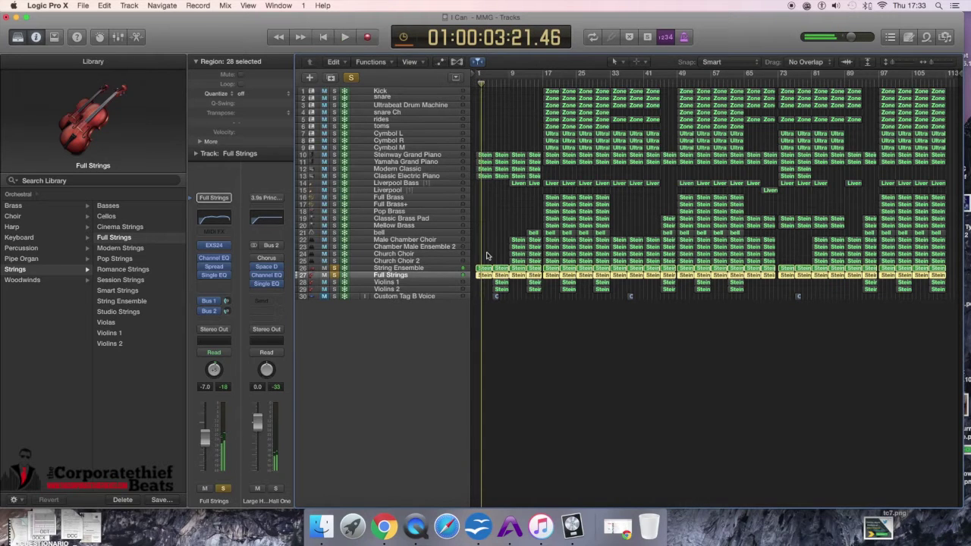
- Open the first String Ensemble and Full Strings regions in the Piano Roll, play them from bar 1, and return to the full track view
left_click_drag(487, 256, 483, 286)
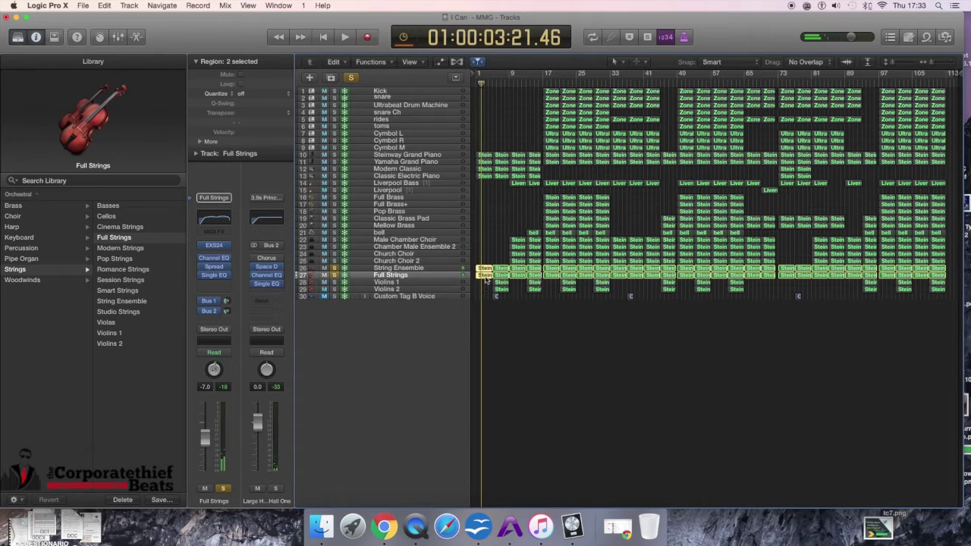
double_click(486, 278)
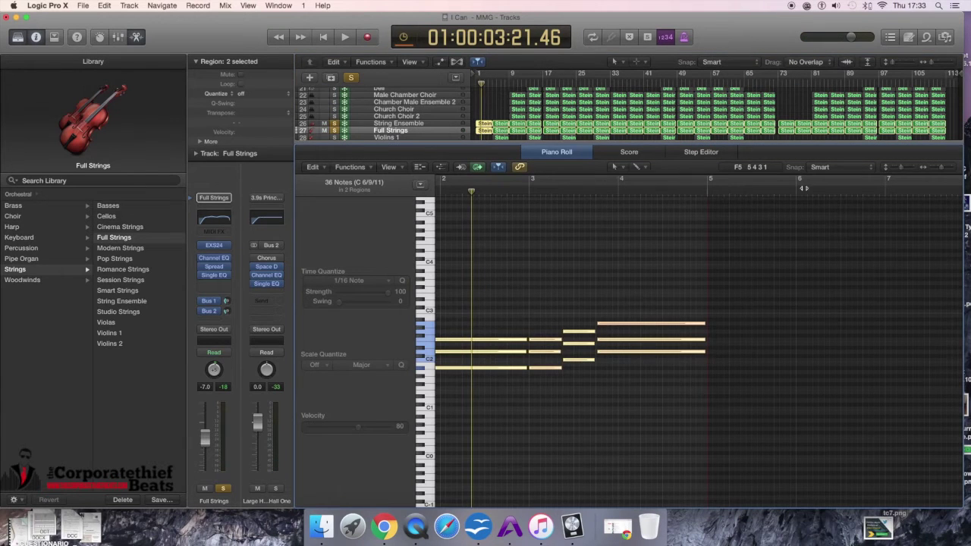
left_click_drag(471, 191, 421, 191)
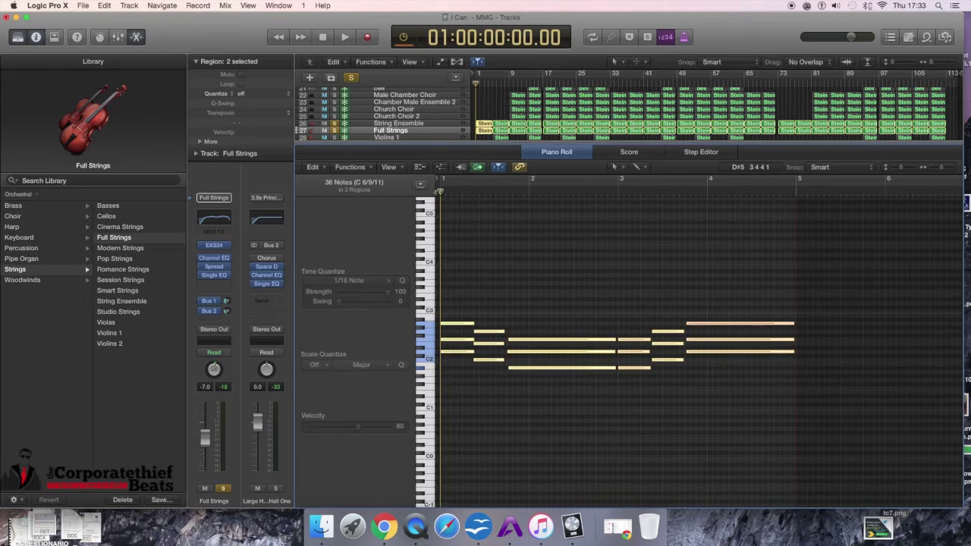
key("space")
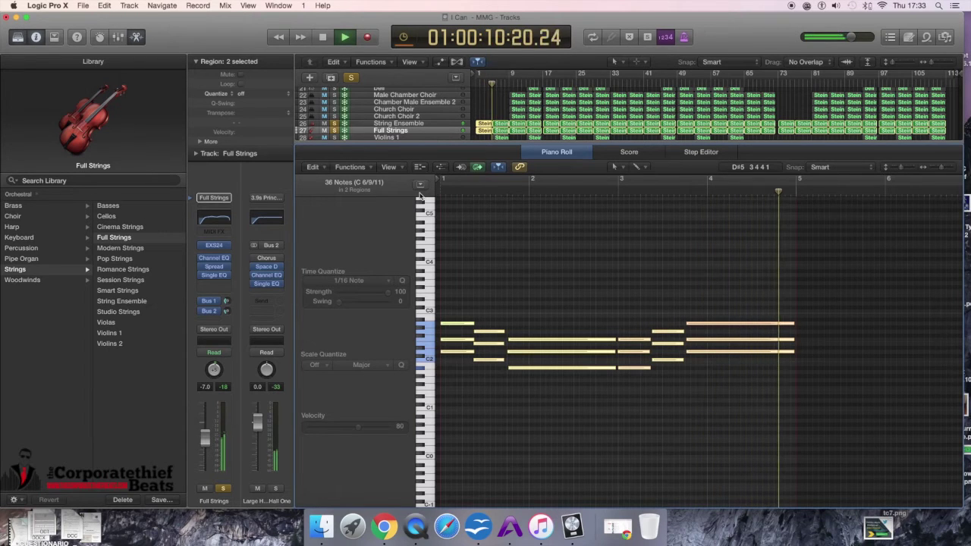
key("space")
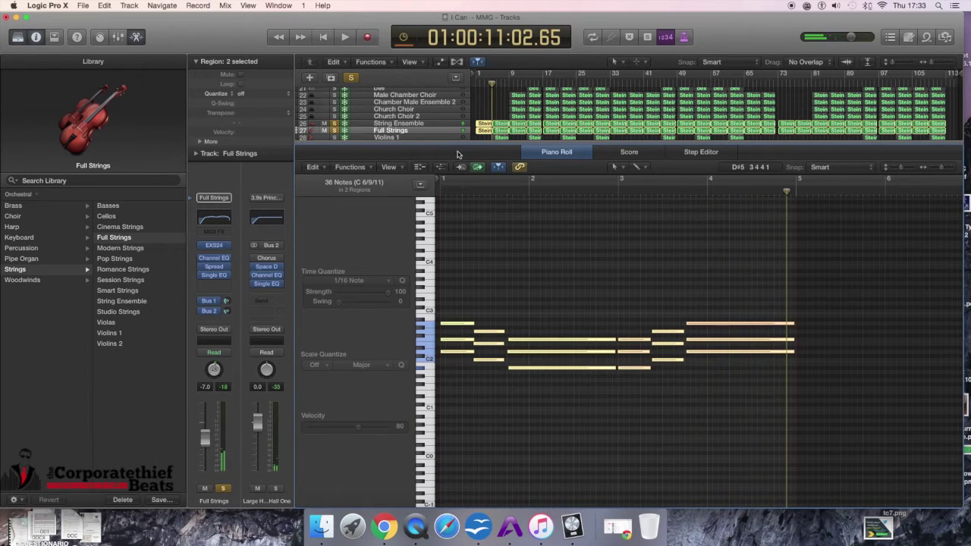
key("x")
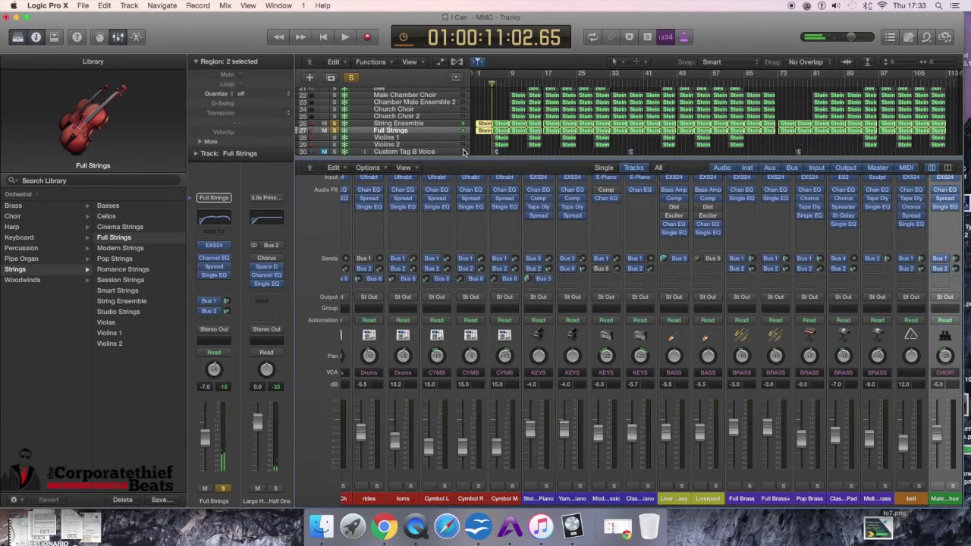
key("x")
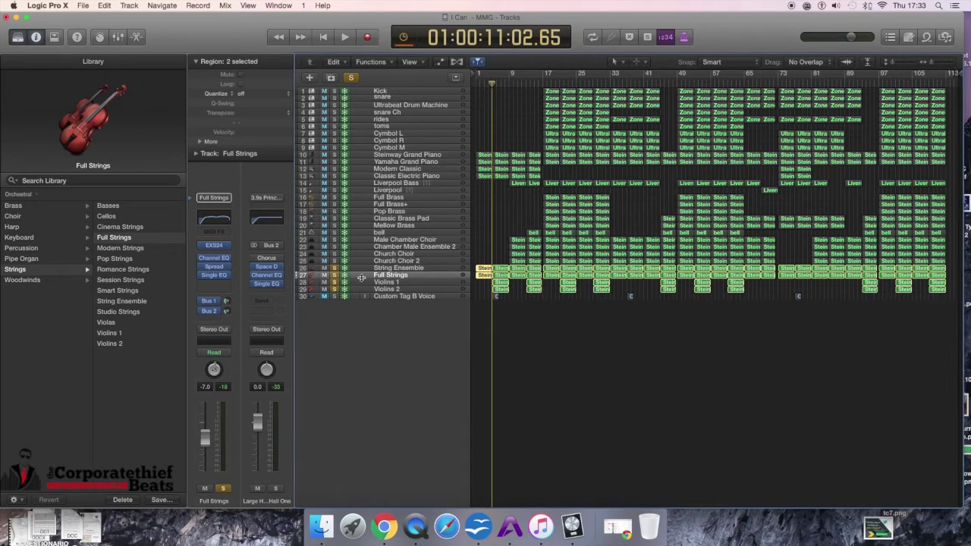
- Play the four string tracks together while viewing the first Violins 1 and Violins 2 regions in the Piano Roll, then close the editor
key("space")
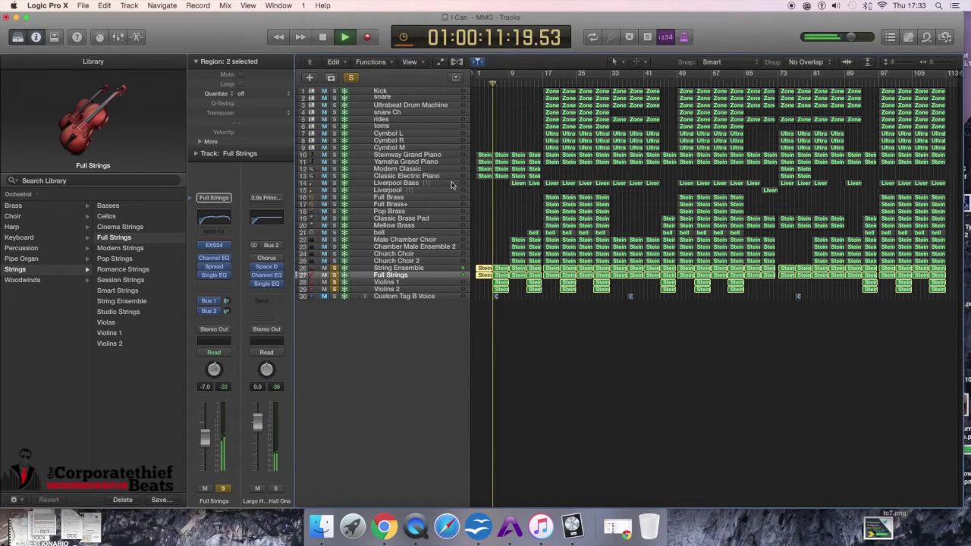
left_click_drag(514, 284, 505, 291)
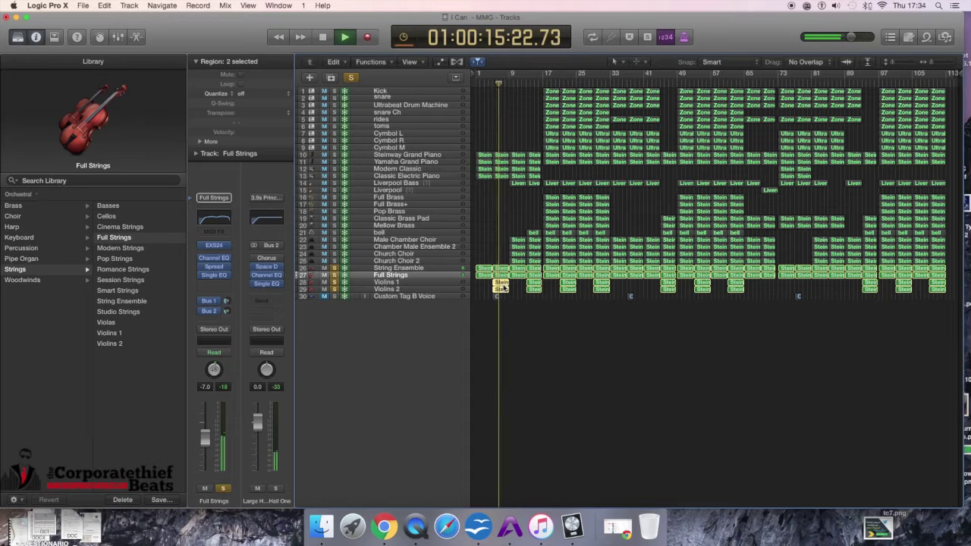
double_click(502, 288)
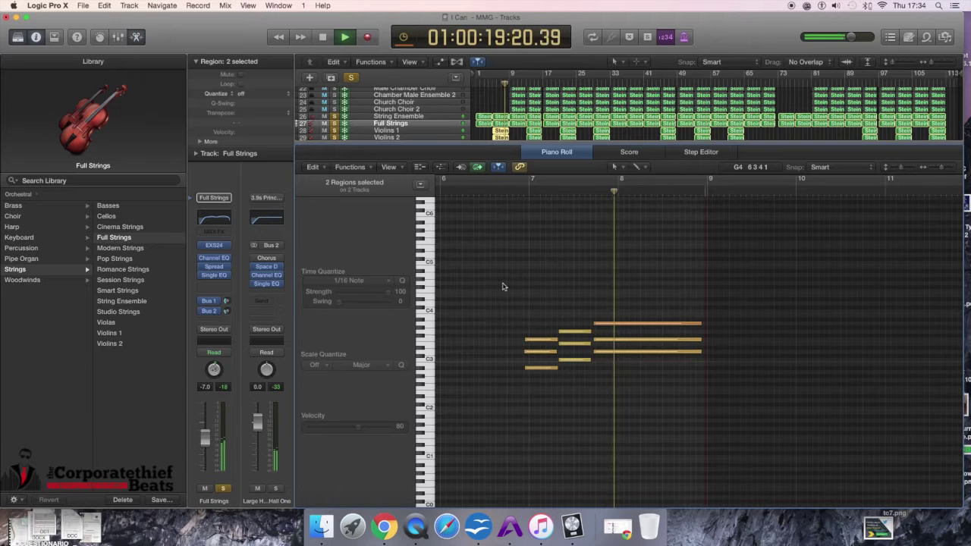
key("space")
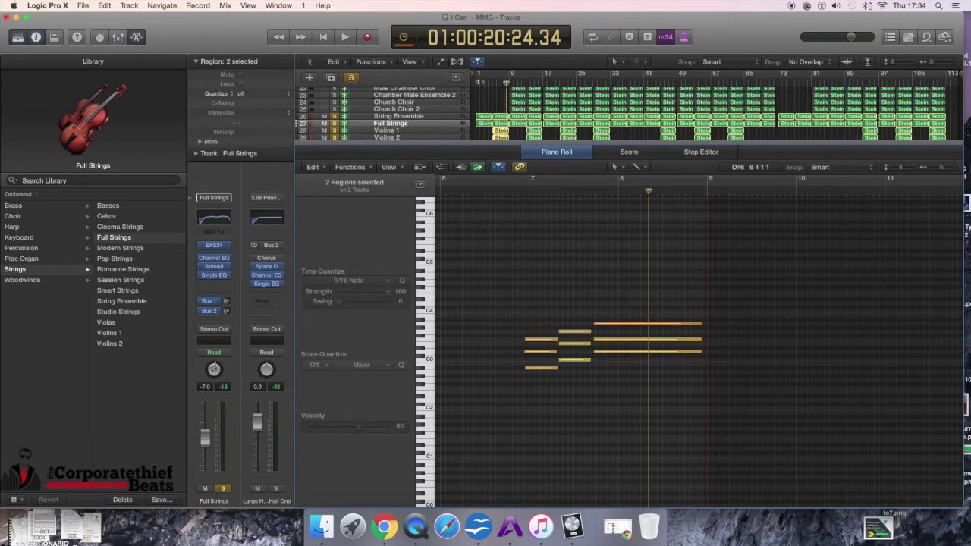
key("x")
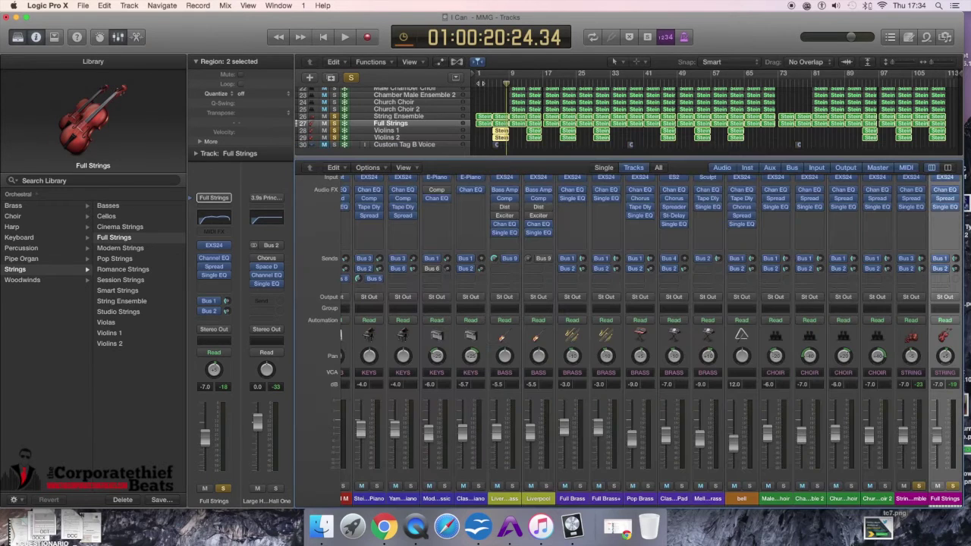
key("x")
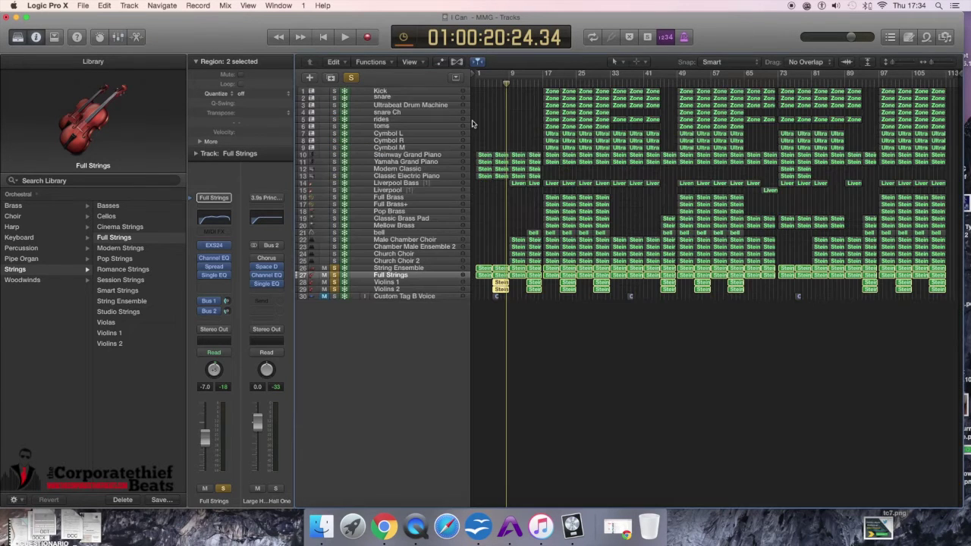
- Solo the four choir tracks along with the strings and open their first regions at bar 9 in the Piano Roll
left_click_drag(334, 260, 335, 241)
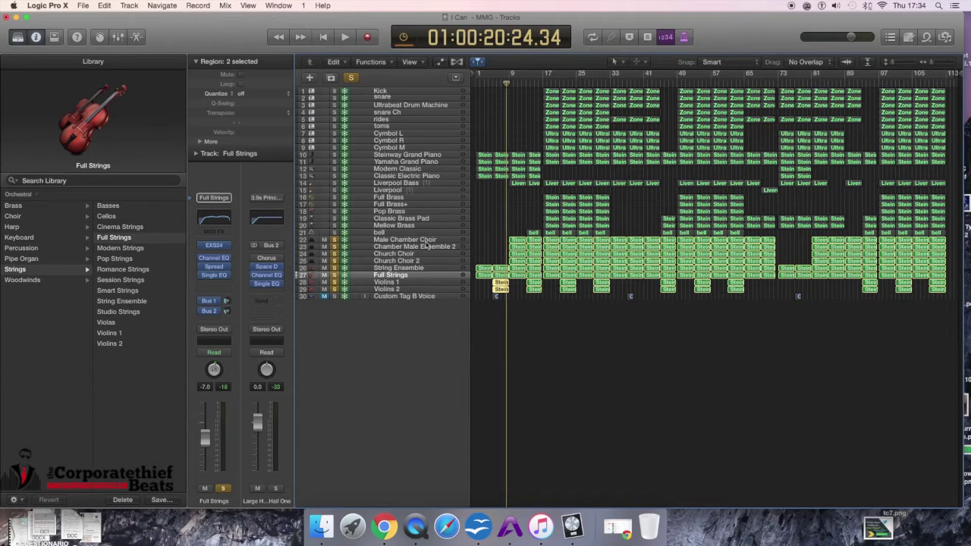
left_click_drag(489, 236, 521, 263)
double_click(520, 262)
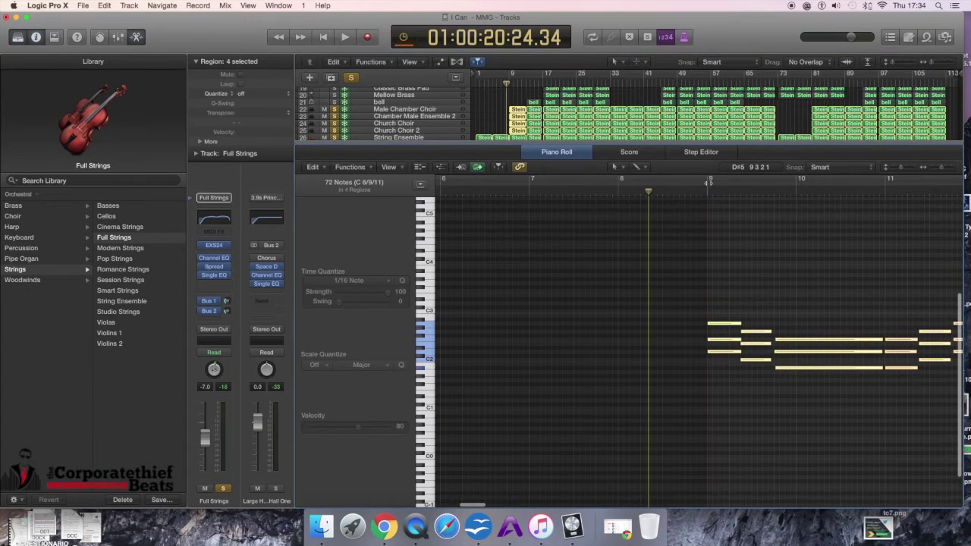
- Audition the choir and string layers from bar 9 and return to the full track view
left_click_drag(650, 193, 539, 200)
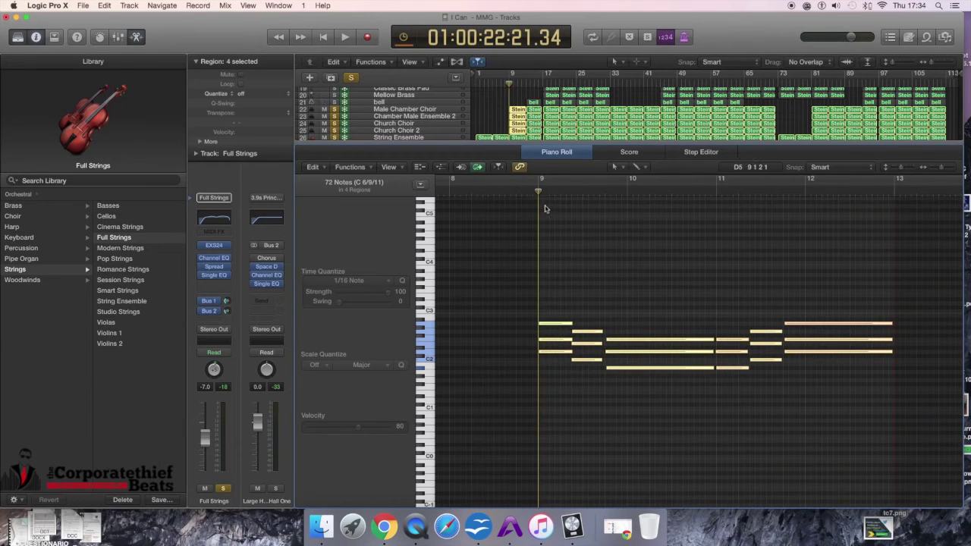
key("space")
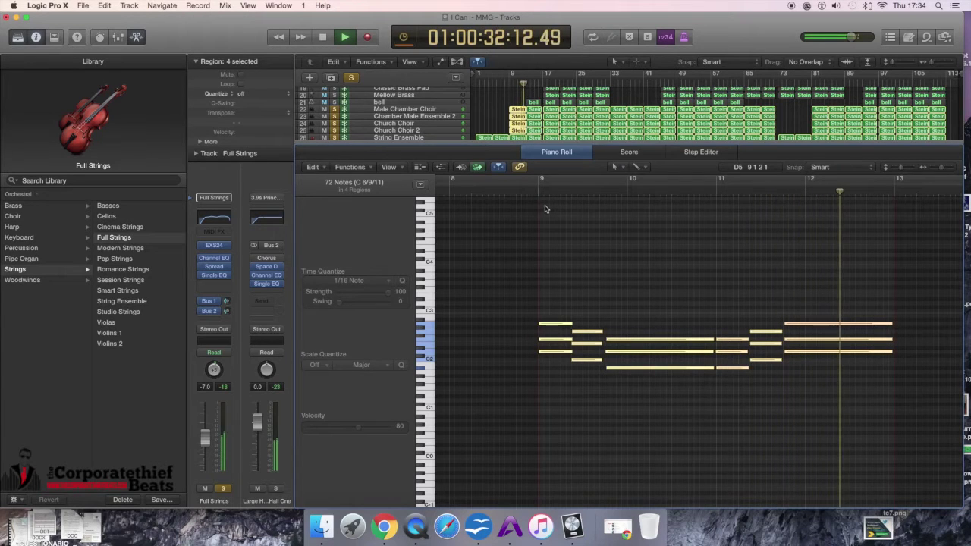
key("space")
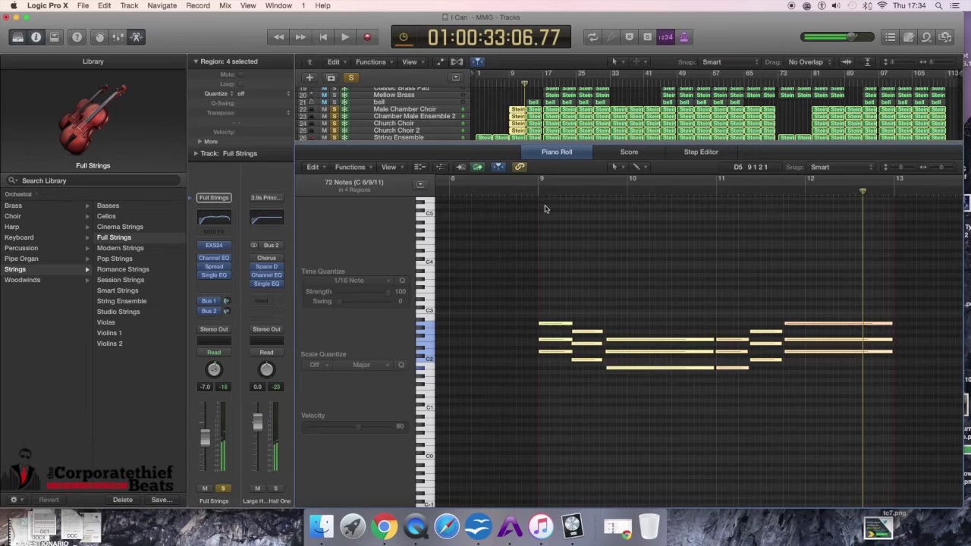
key("x")
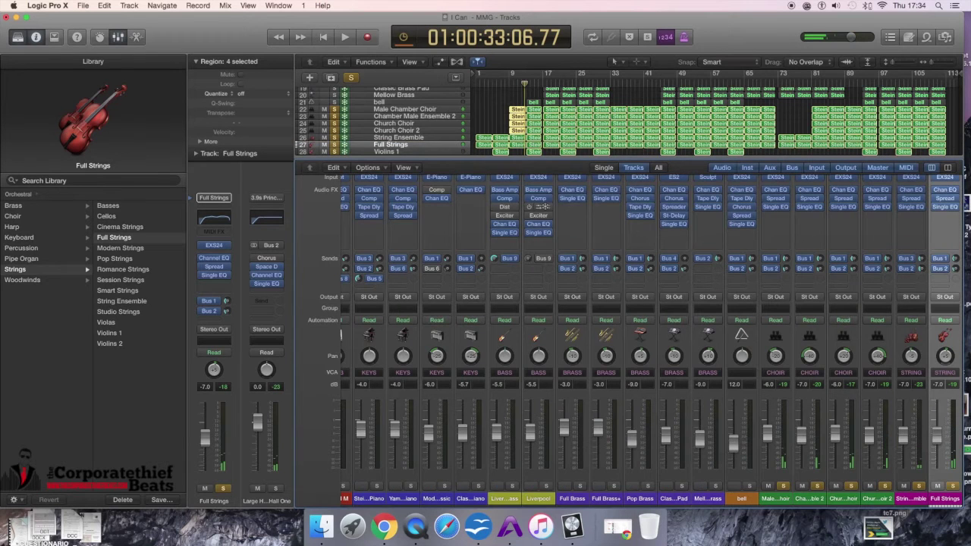
key("x")
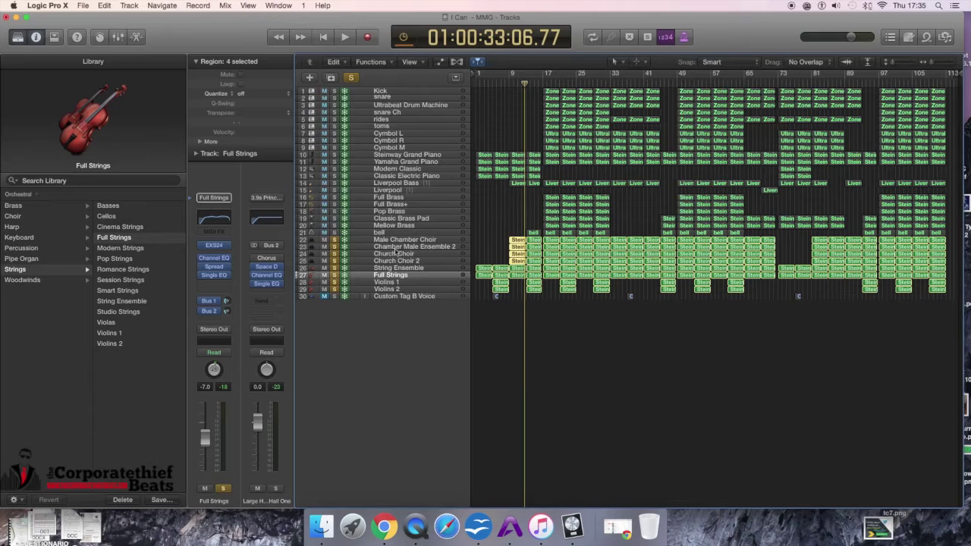
- Add the bell track to the solo, open its first region in the Piano Roll, and play it
left_click(335, 233)
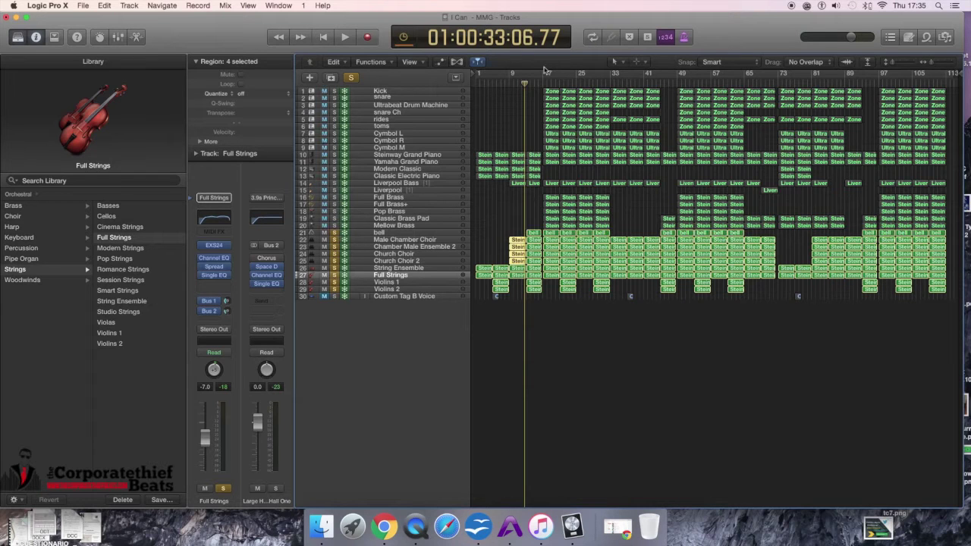
left_click(533, 232)
double_click(533, 233)
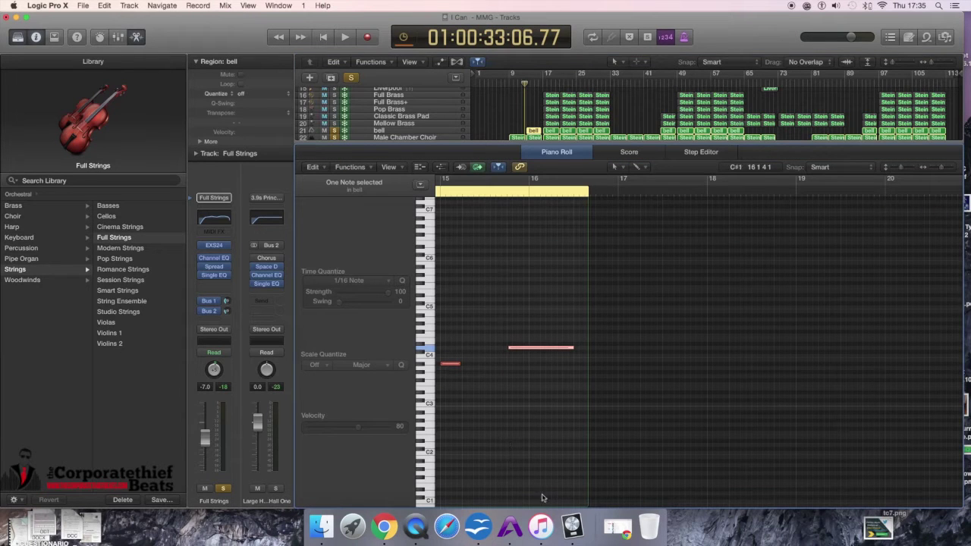
left_click(517, 250)
key("space")
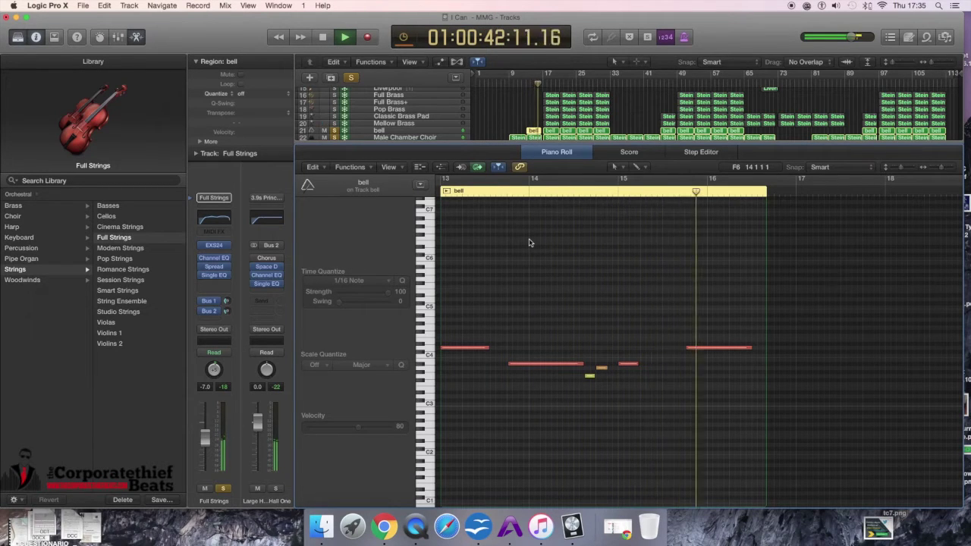
- View the mixer while auditioning the soloed string, choir and bell tracks, then return to the full track view
key("x")
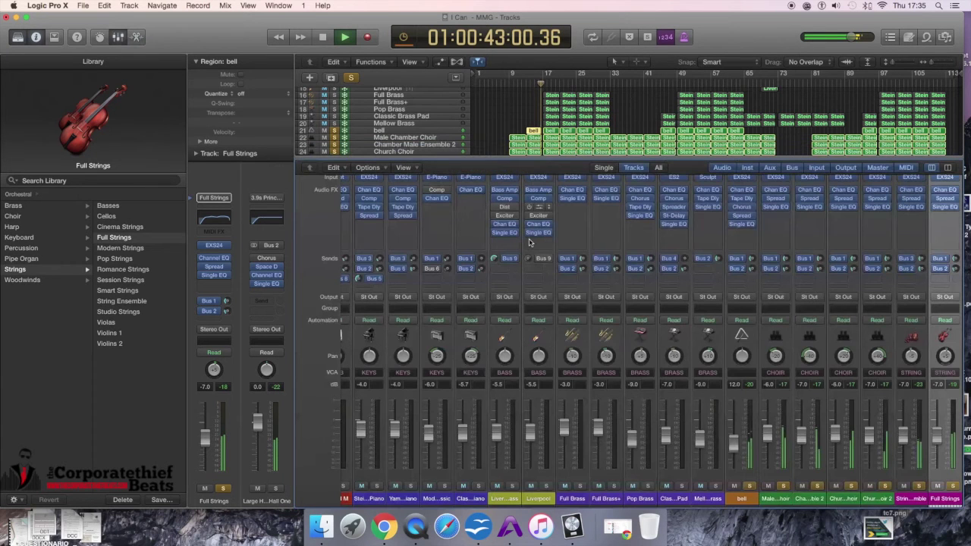
key("space")
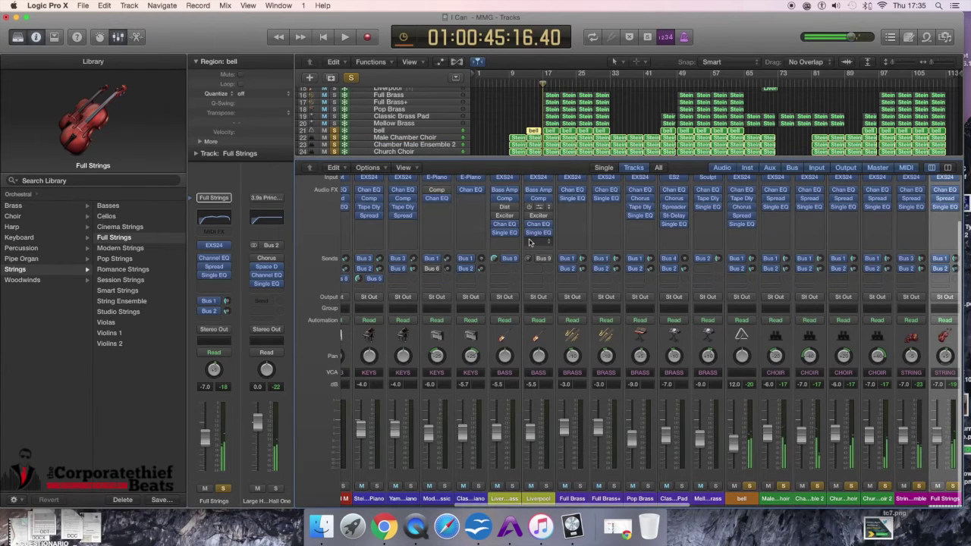
key("space")
key("space")
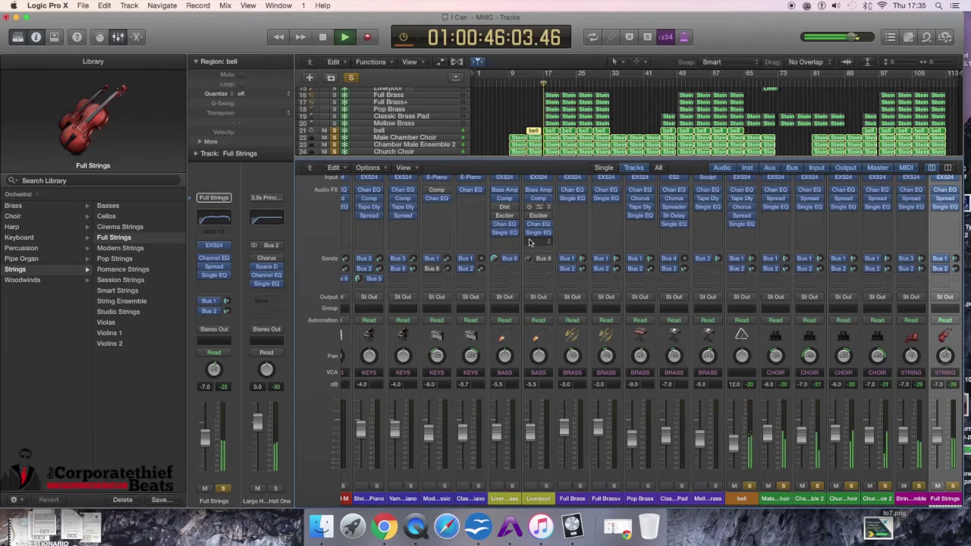
key("x")
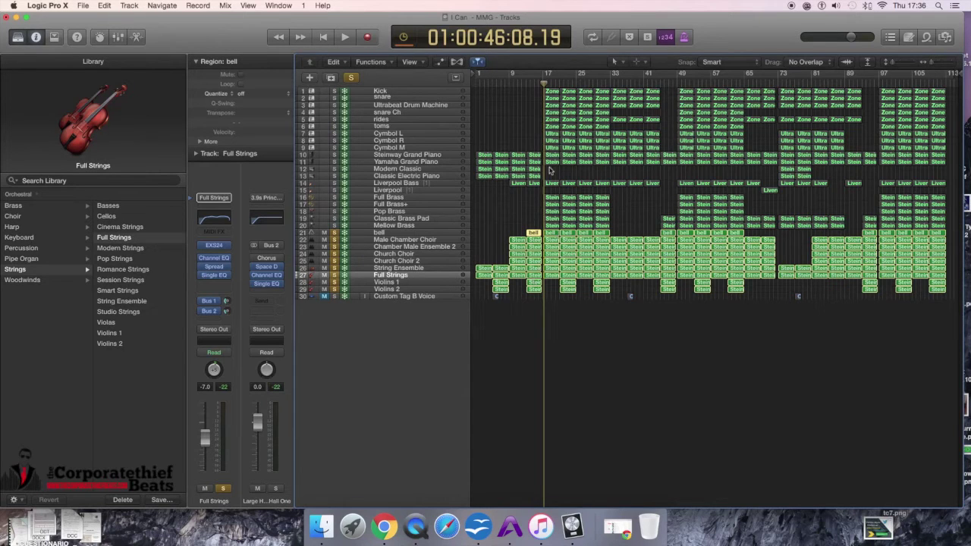
left_click_drag(336, 156, 332, 184)
left_click(335, 185)
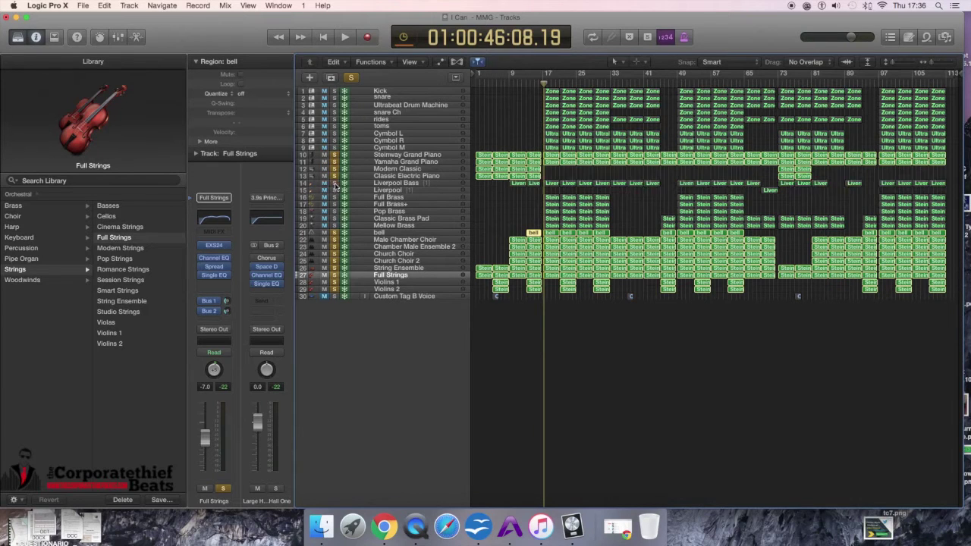
left_click_drag(335, 177, 335, 159)
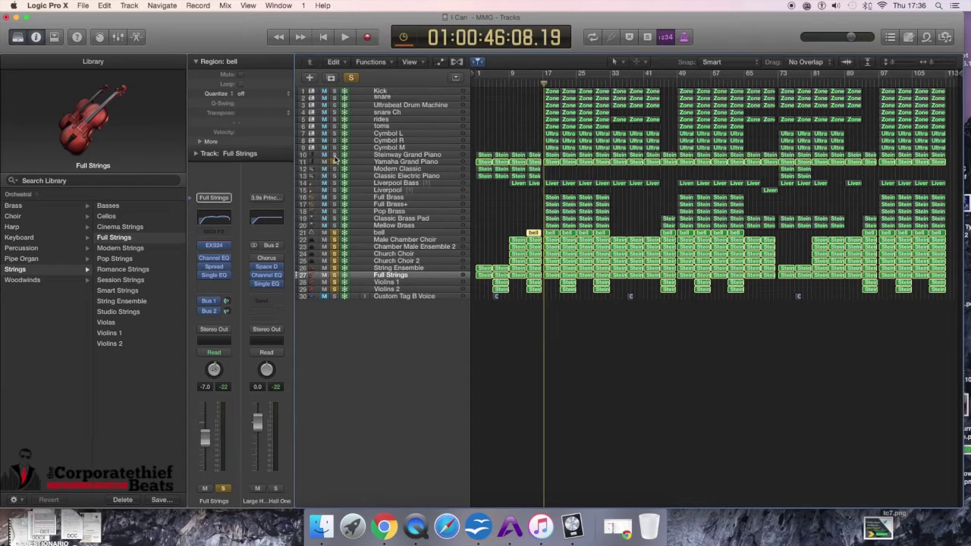
left_click(335, 169)
left_click(335, 162)
left_click(335, 169)
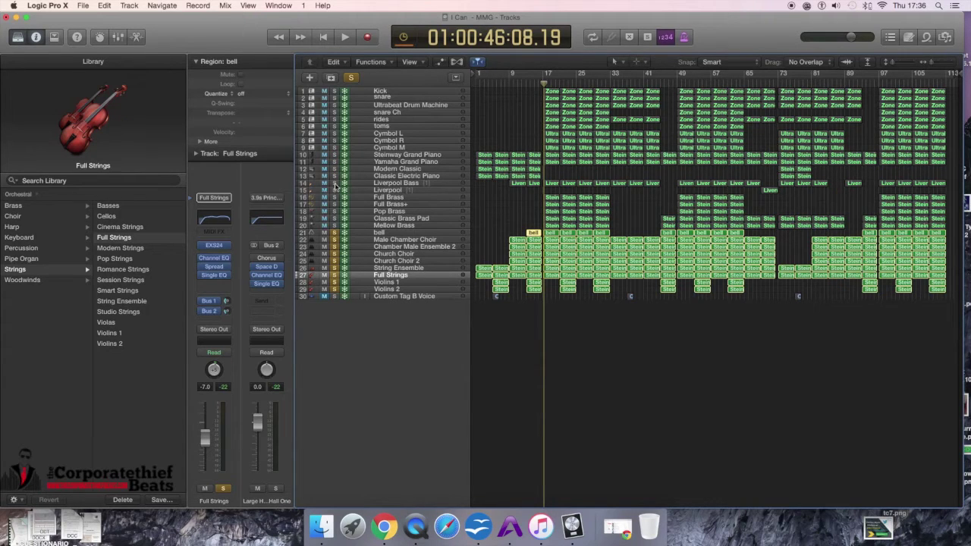
- Add the Liverpool Bass track to the solo and play the soloed layers from bar 9
left_click(334, 184)
left_click_drag(513, 84, 507, 83)
key("space")
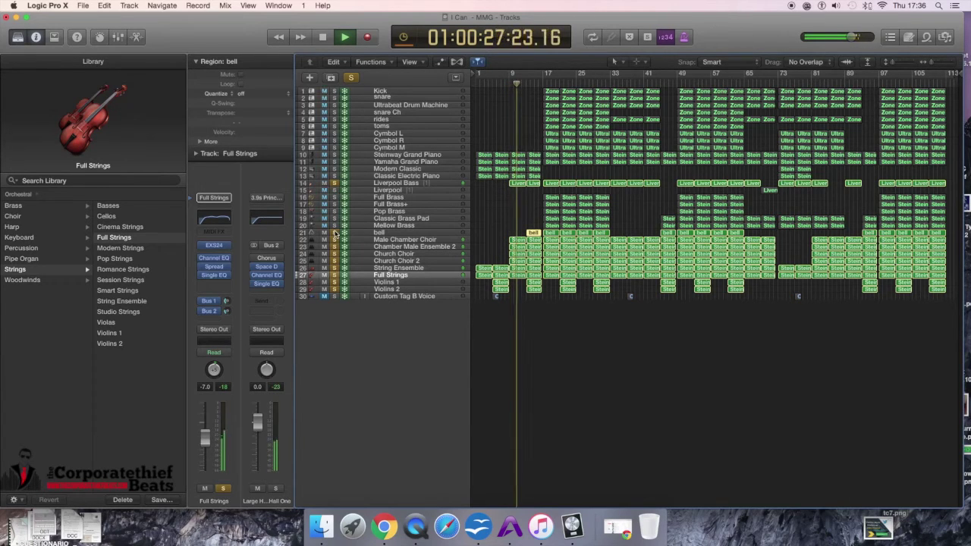
- Unsolo the bell, choir, string and violin tracks and select Liverpool Bass to audition it alone, then stop playback
left_click(334, 232)
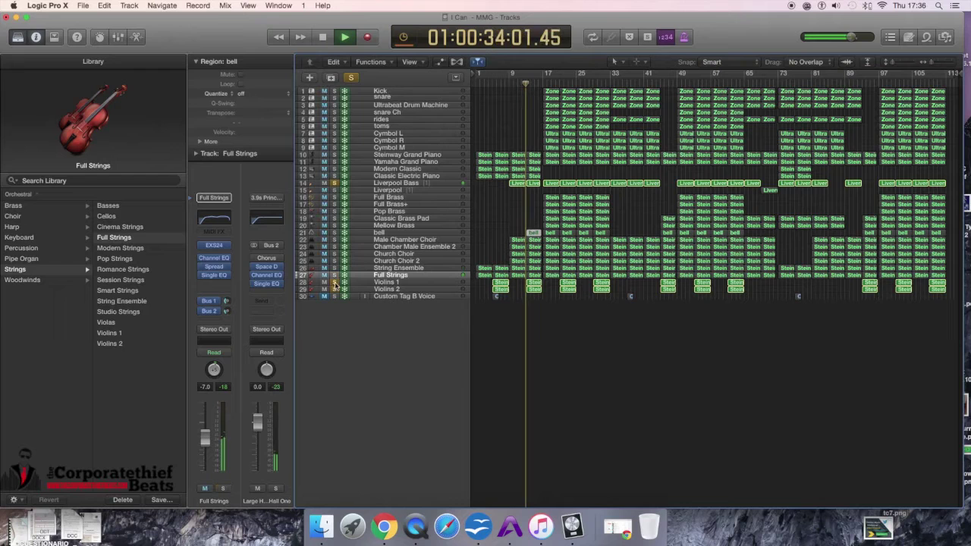
left_click(335, 283)
left_click(334, 291)
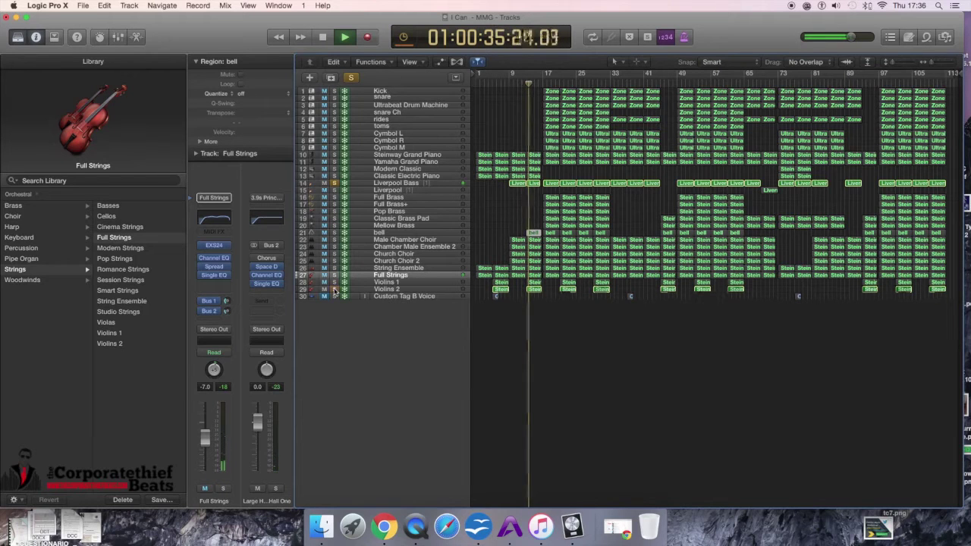
left_click(386, 186)
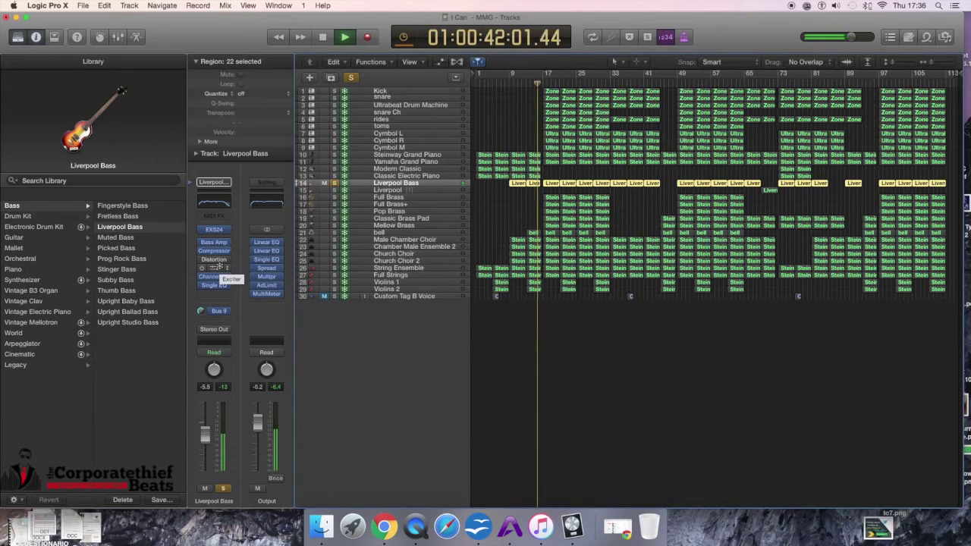
key("space")
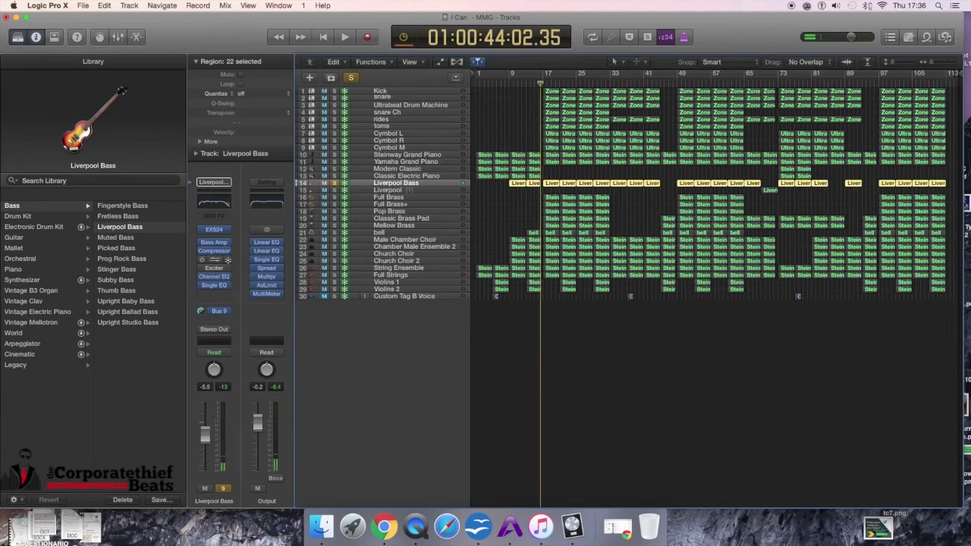
- Audition the soloed Liverpool Bass track repeatedly from bar 9
left_click(509, 84)
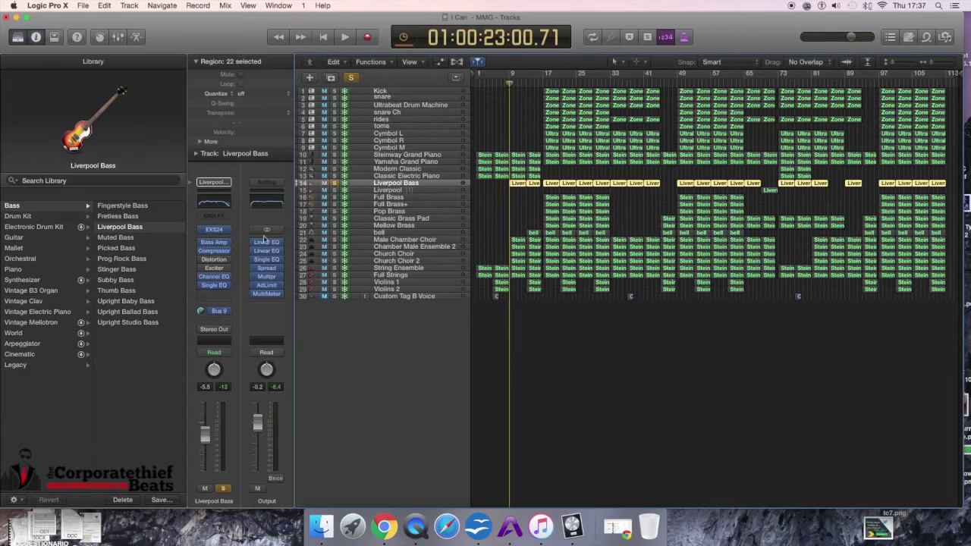
left_click(508, 83)
key("space")
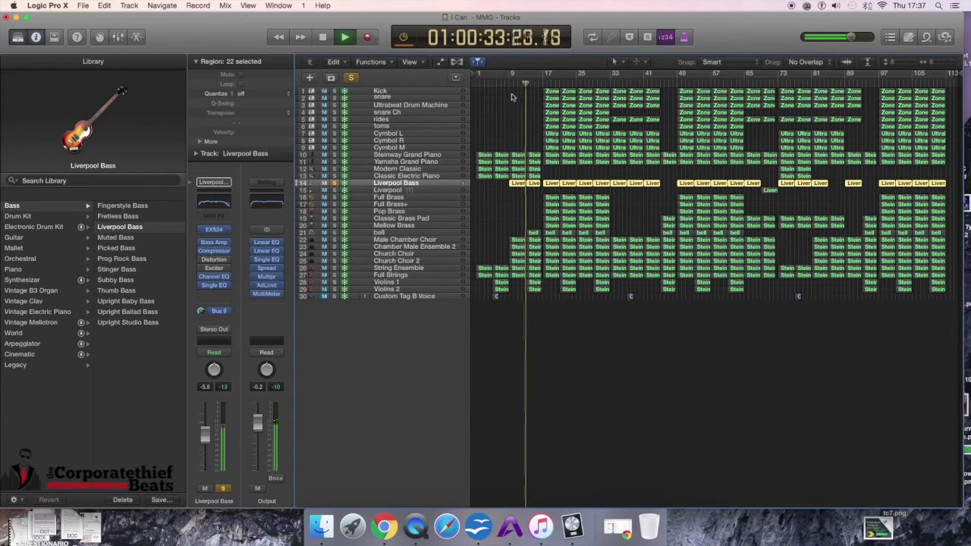
key("space")
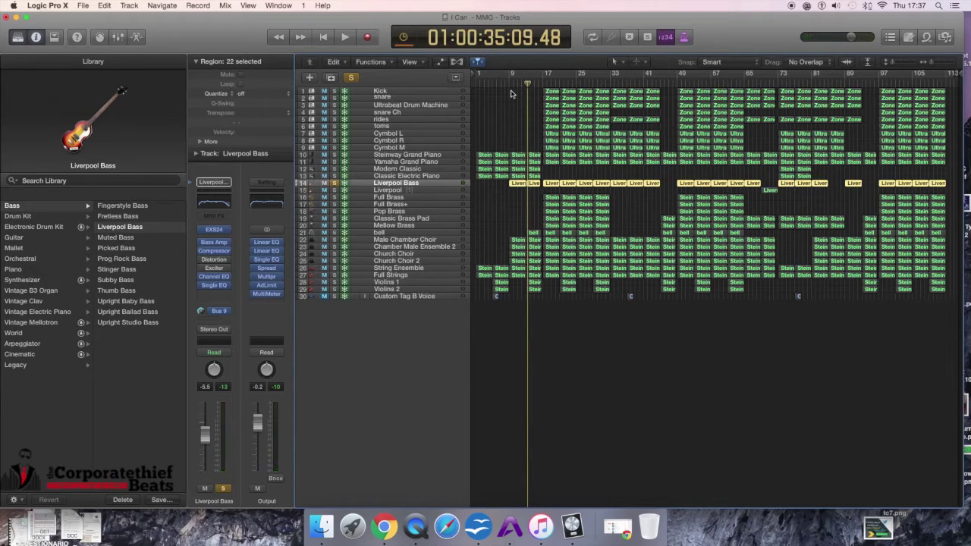
left_click(510, 83)
left_click(508, 83)
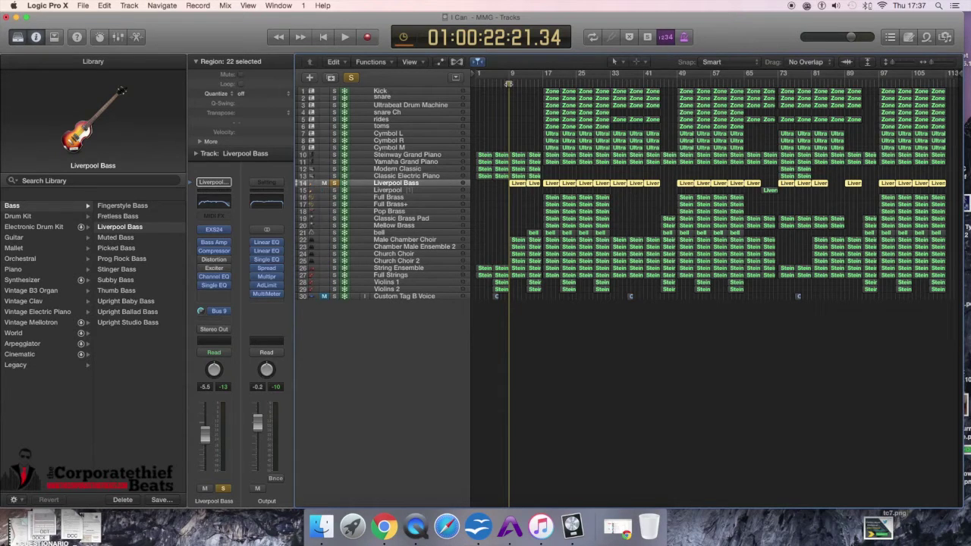
key("space")
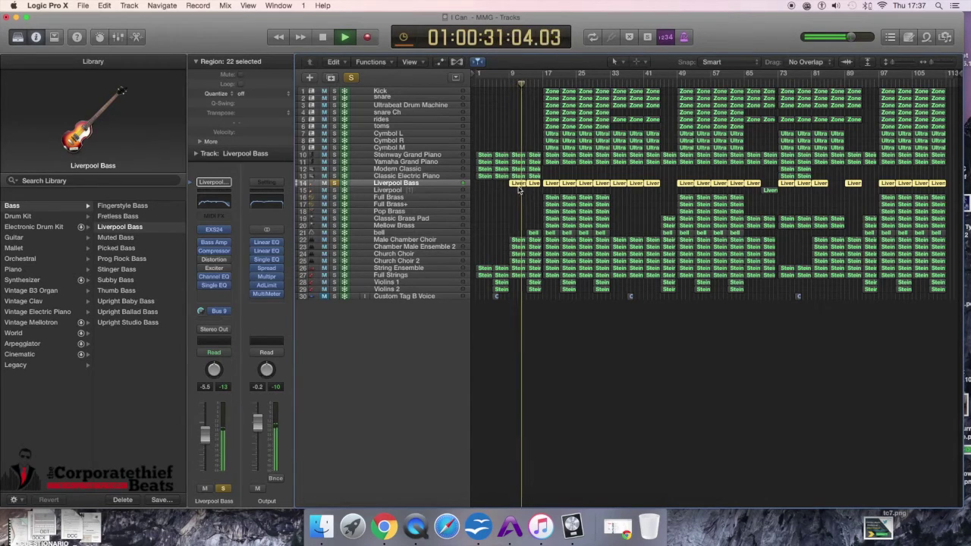
key("space")
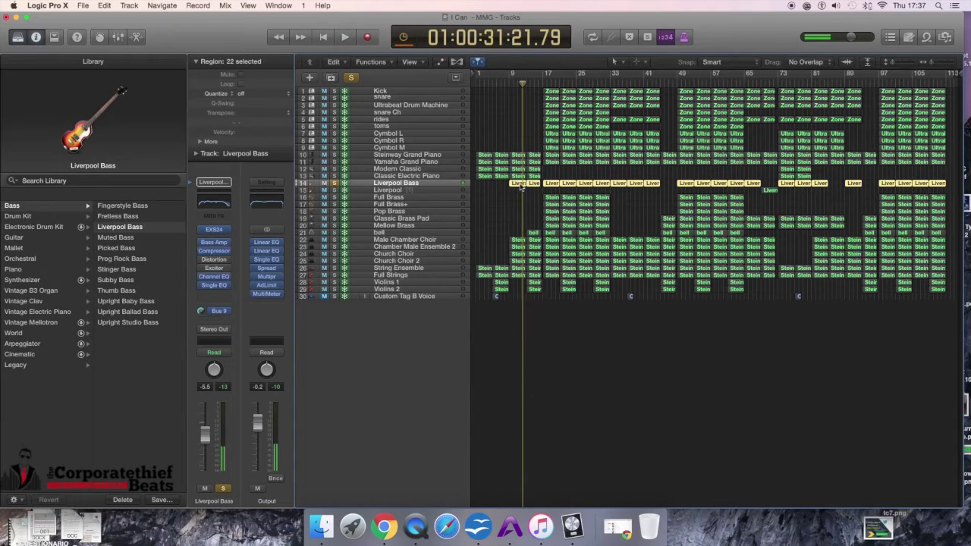
- Play the Liverpool Bass regions from bar 8 while viewing them in the Piano Roll, then return to the full track view
key("p")
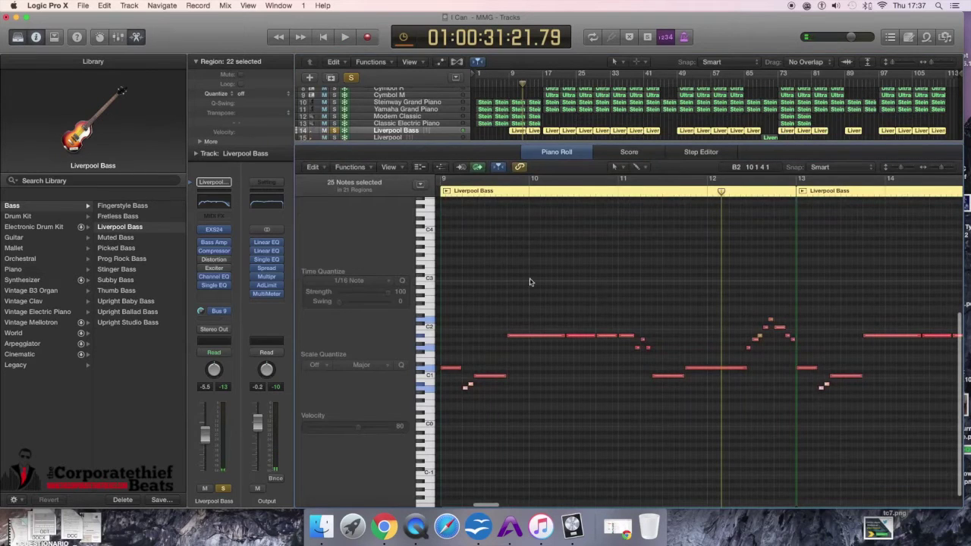
left_click(510, 83)
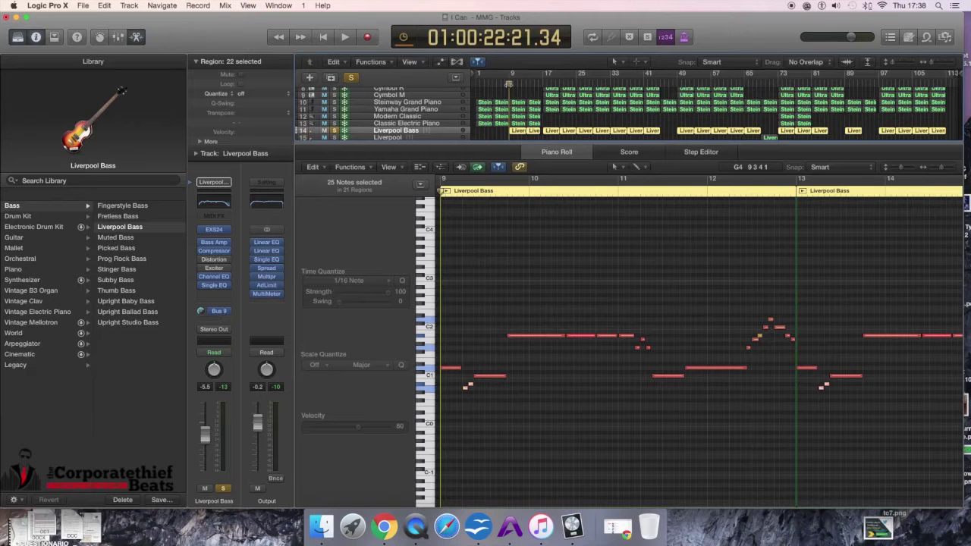
left_click_drag(509, 85, 506, 84)
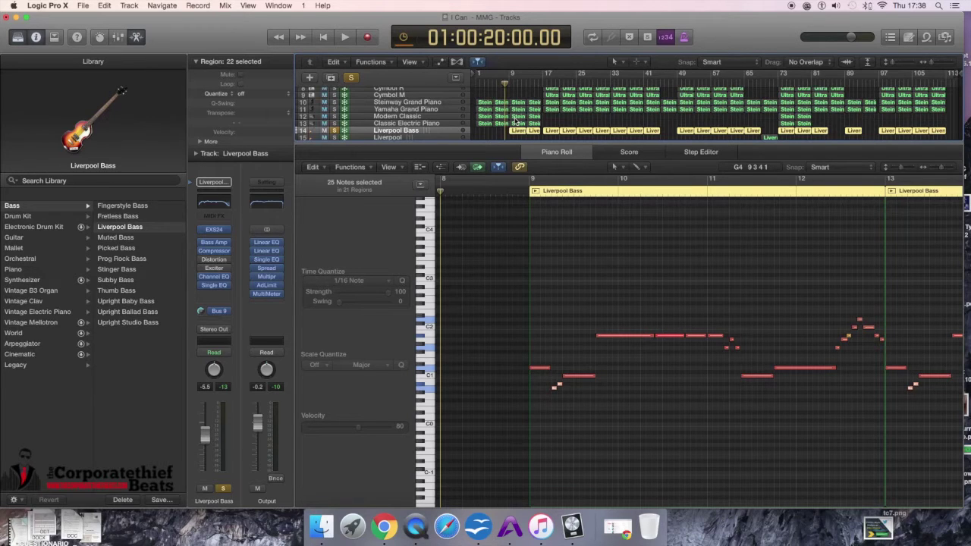
key("space")
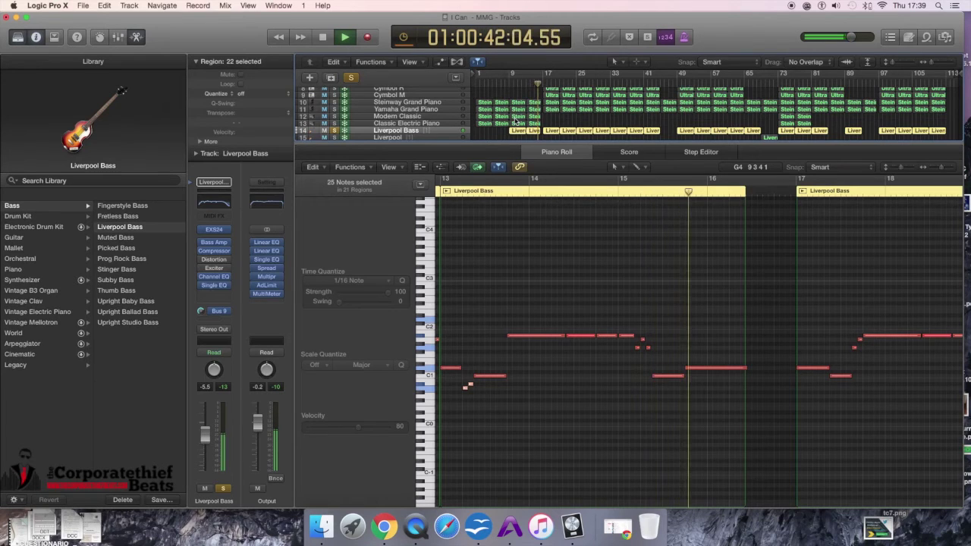
key("space")
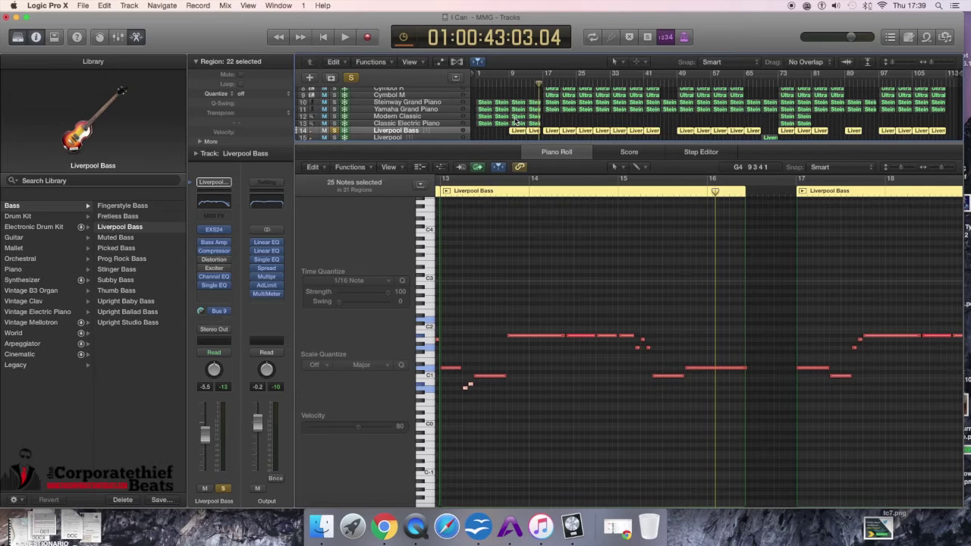
key("x")
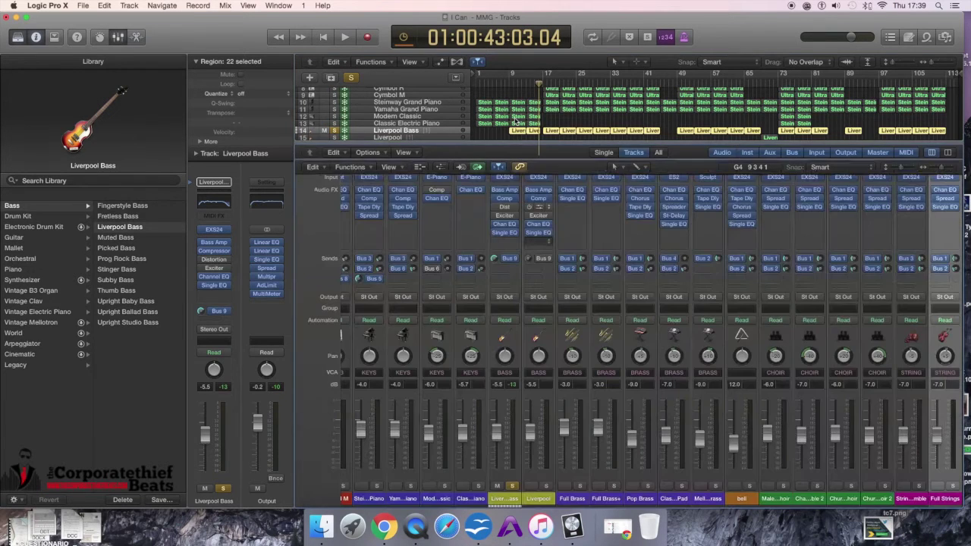
key("x")
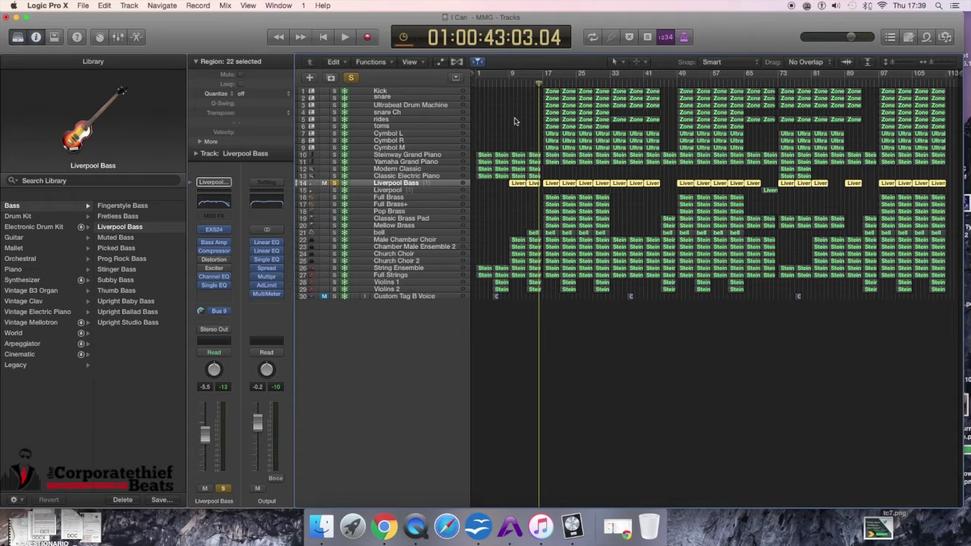
- Unsolo the Liverpool Bass track and play the full mix from about bar 13 into the drum section
left_click(334, 184)
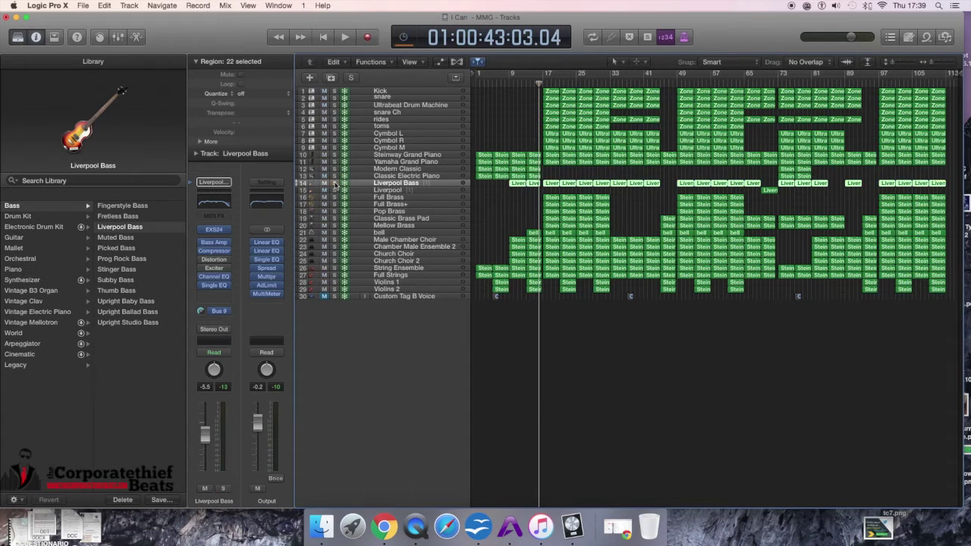
left_click(524, 85)
key("space")
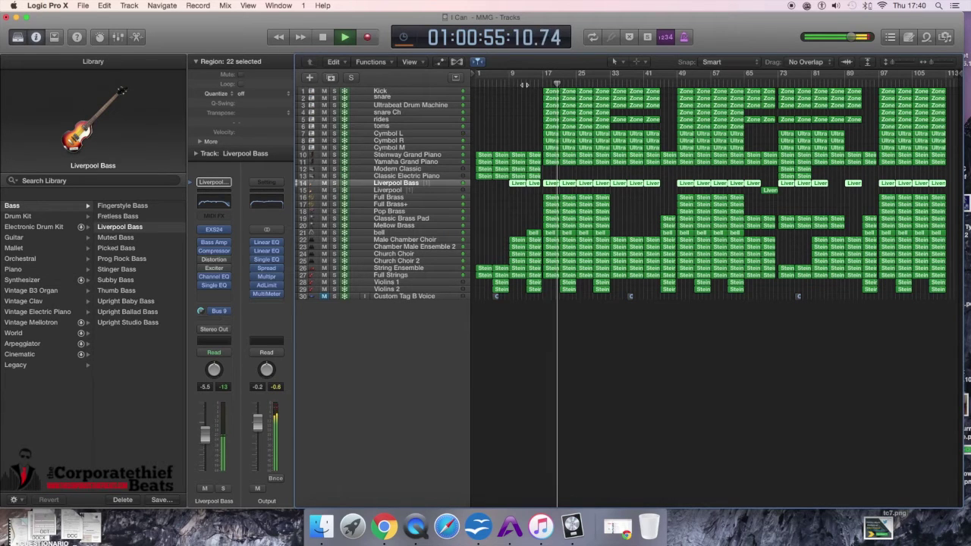
key("space")
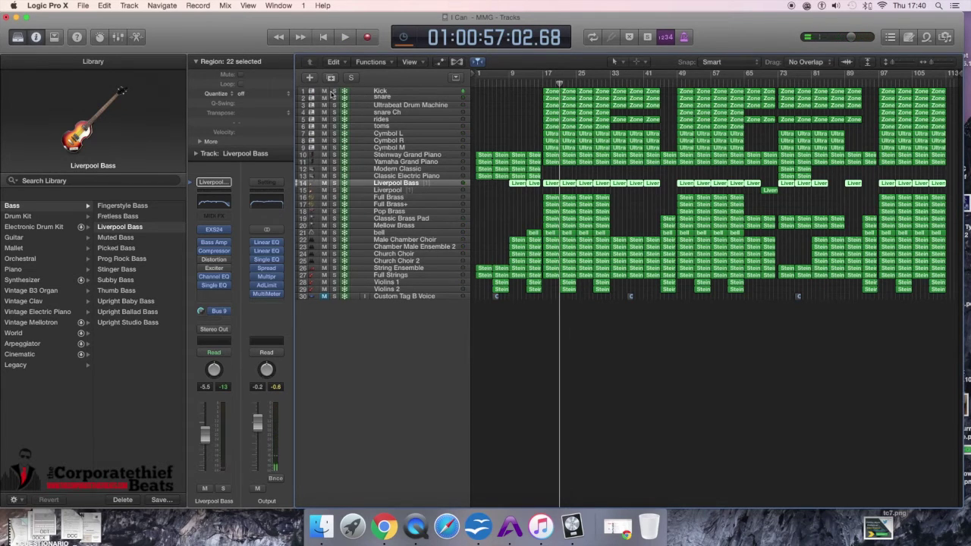
- Solo the Kick and snare tracks and play them from about bar 17
mouse_move(334, 93)
left_mouse_down()
mouse_move(338, 147)
mouse_move(334, 98)
left_mouse_up()
left_click(352, 77)
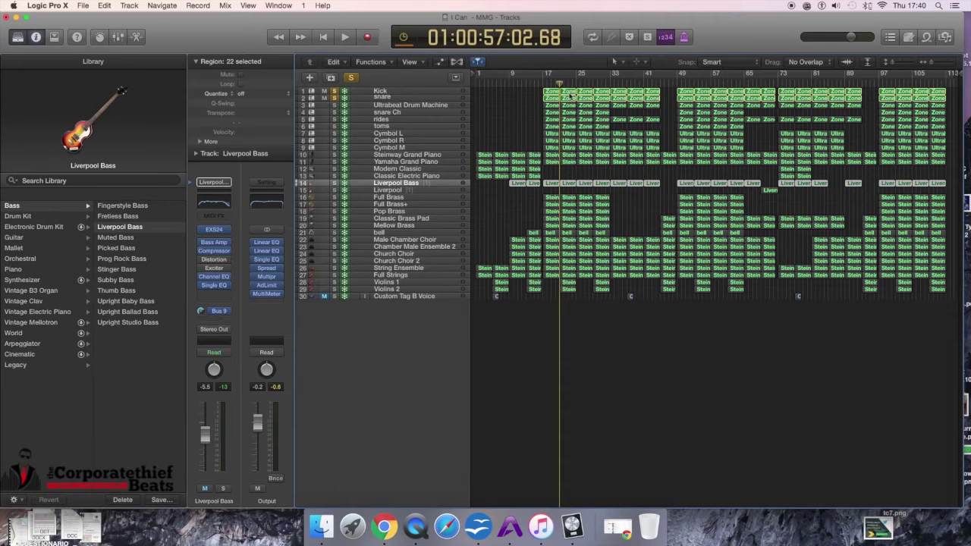
left_click(542, 82)
key("space")
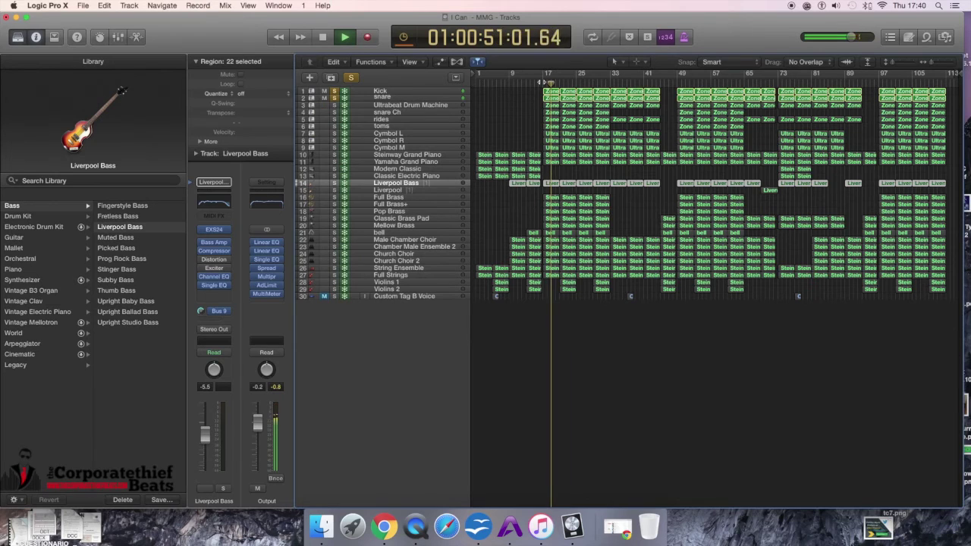
key("space")
- Open the first Kick and snare regions together in the Piano Roll, enlarge their notes, and play them from bar 17
left_click_drag(537, 89, 546, 99)
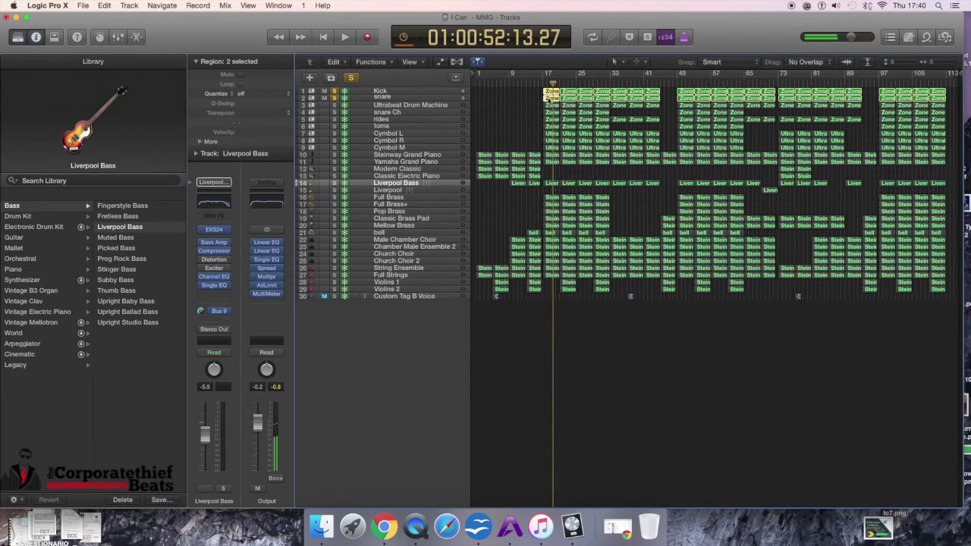
double_click(549, 99)
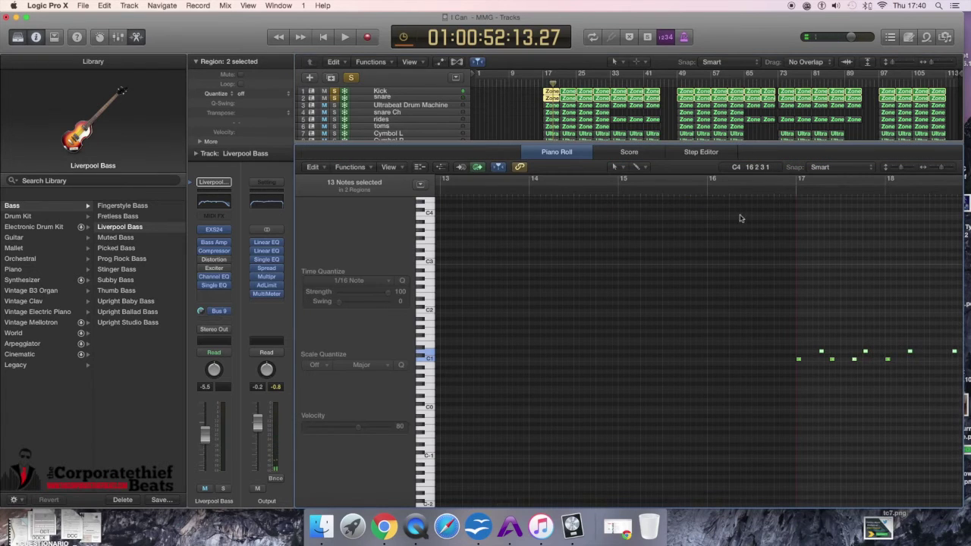
key("space")
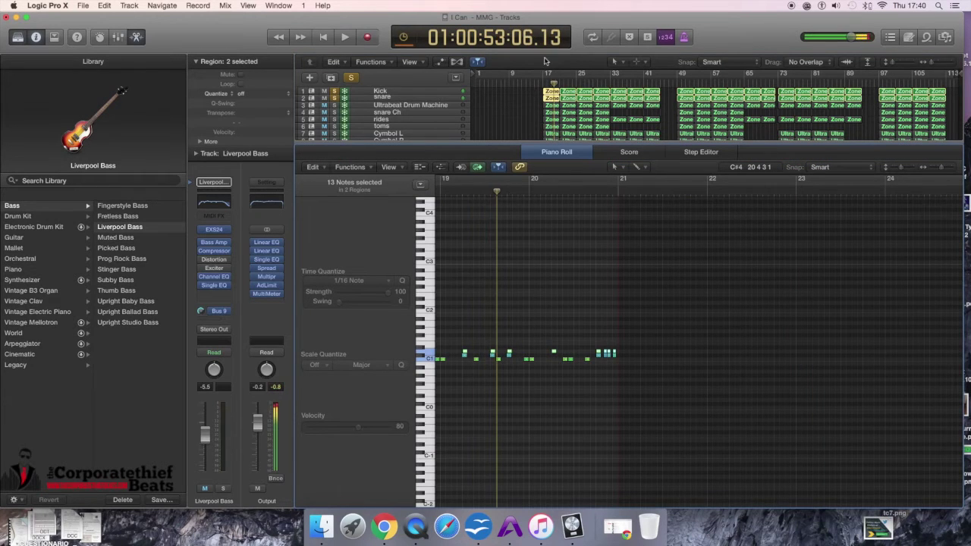
left_click_drag(556, 84, 542, 83)
left_click_drag(941, 167, 909, 170)
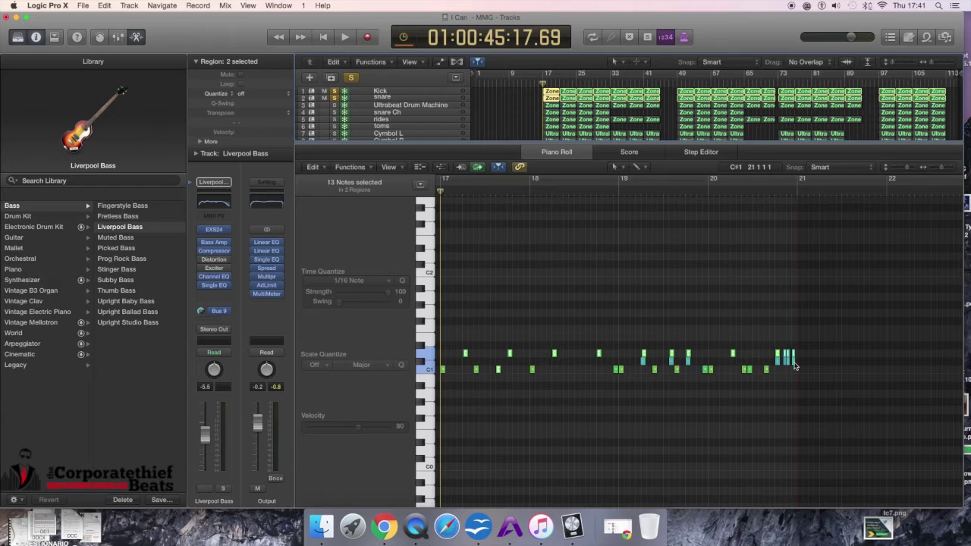
mouse_move(793, 361)
key("space")
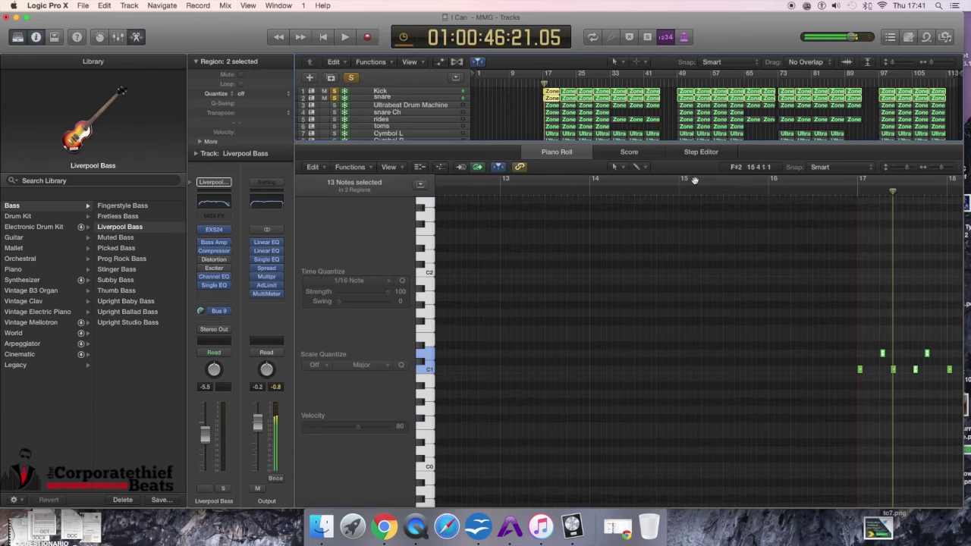
- Set the cycle range to bars 17 to 25 and play the selected first Kick and snare regions
mouse_move(551, 73)
left_mouse_down()
mouse_move(575, 74)
mouse_move(539, 73)
left_mouse_up()
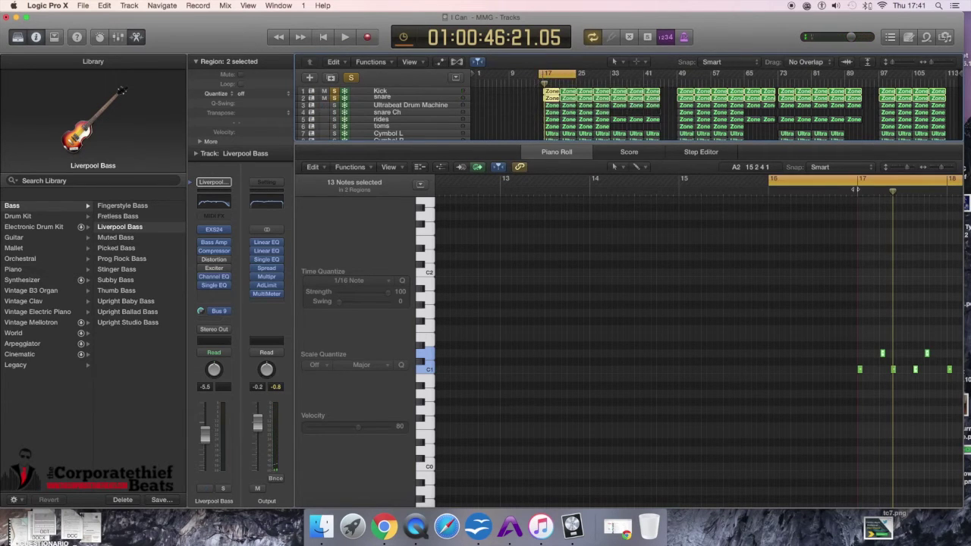
left_click_drag(769, 180, 859, 182)
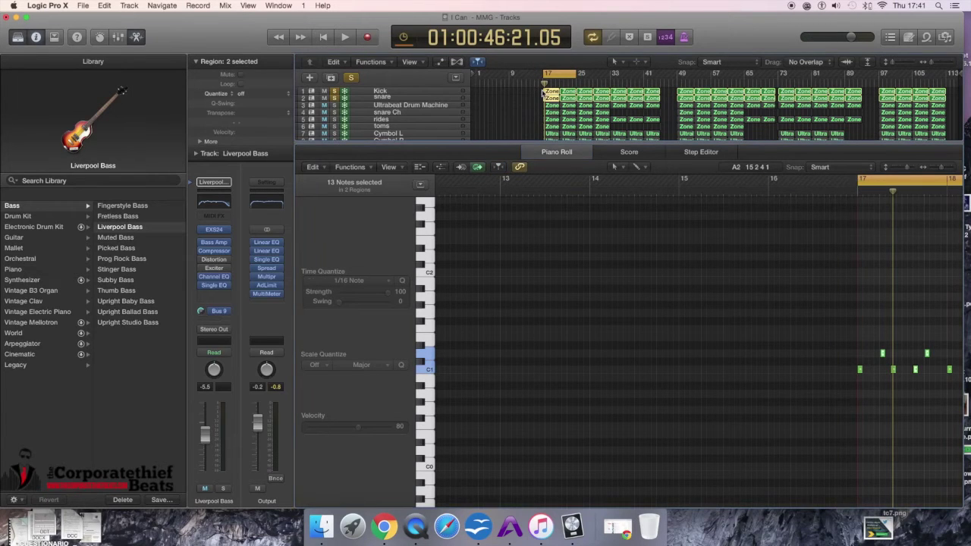
left_click(545, 95)
left_click_drag(555, 101, 555, 102)
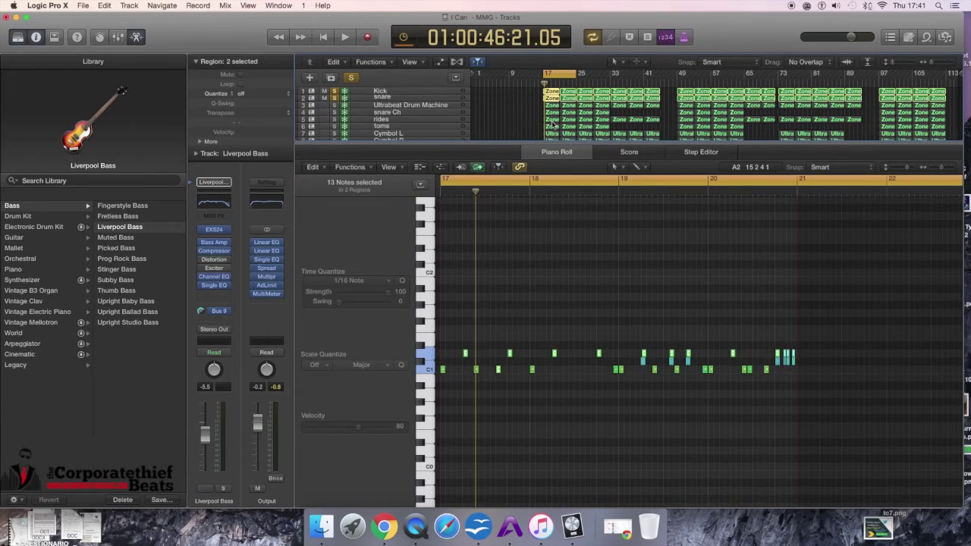
key("space")
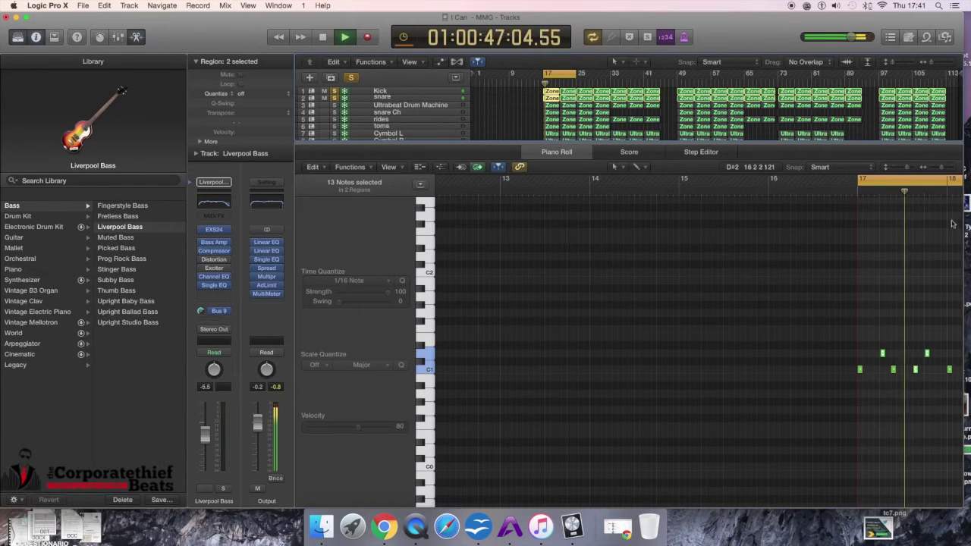
key("space")
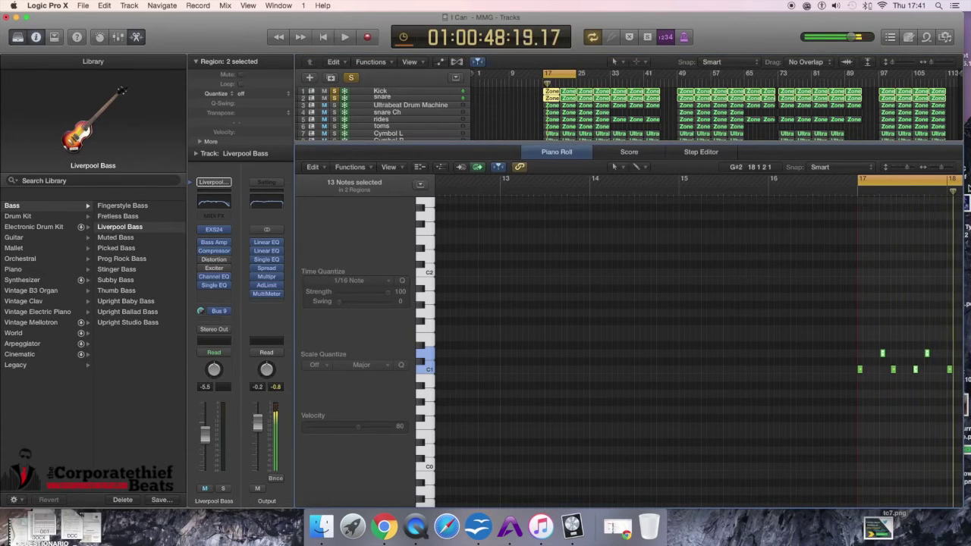
- Shrink the Kick and snare notes in the Piano Roll and play the cycle from bar 17 to about bar 21
mouse_move(942, 169)
left_mouse_down()
mouse_move(900, 170)
mouse_move(942, 169)
left_mouse_up()
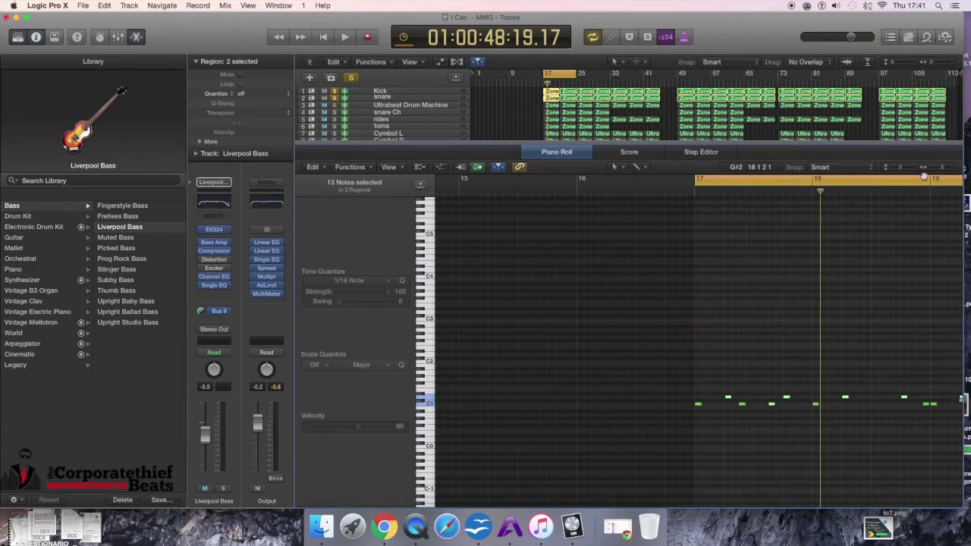
key("space")
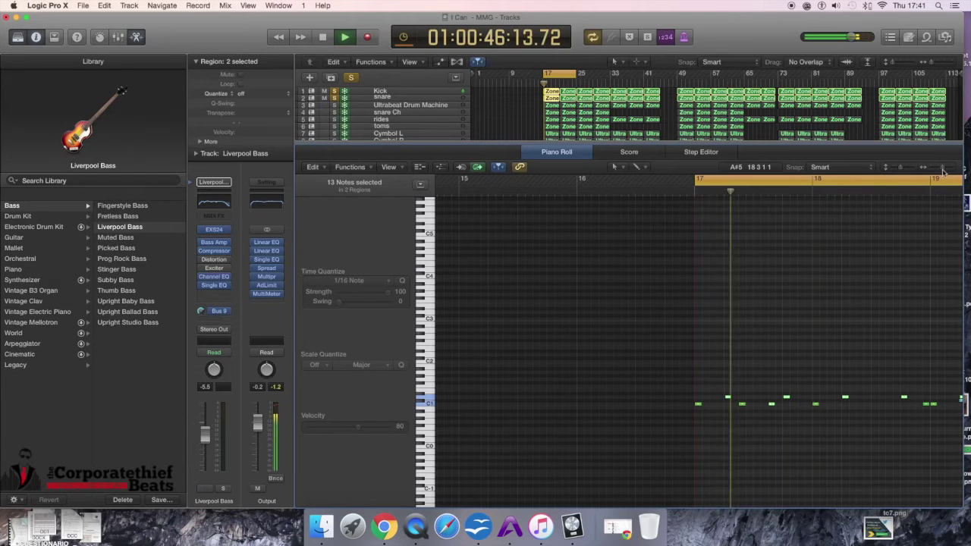
left_click_drag(943, 169, 940, 169)
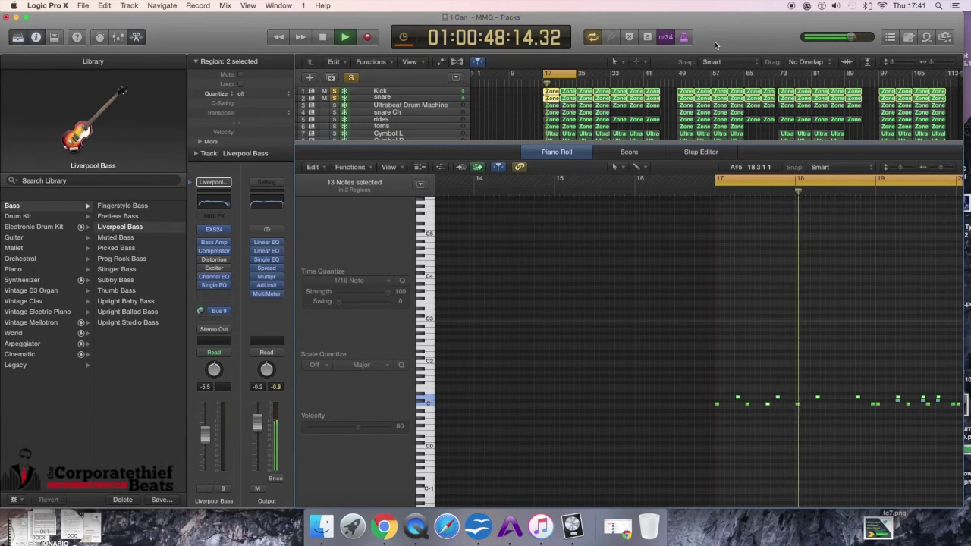
left_click_drag(714, 46, 691, 32)
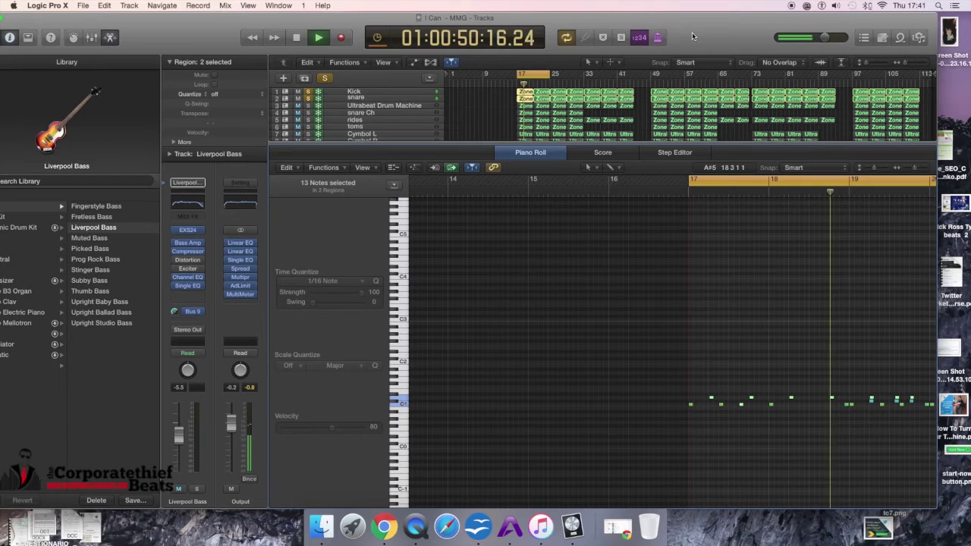
left_click_drag(691, 32, 721, 24)
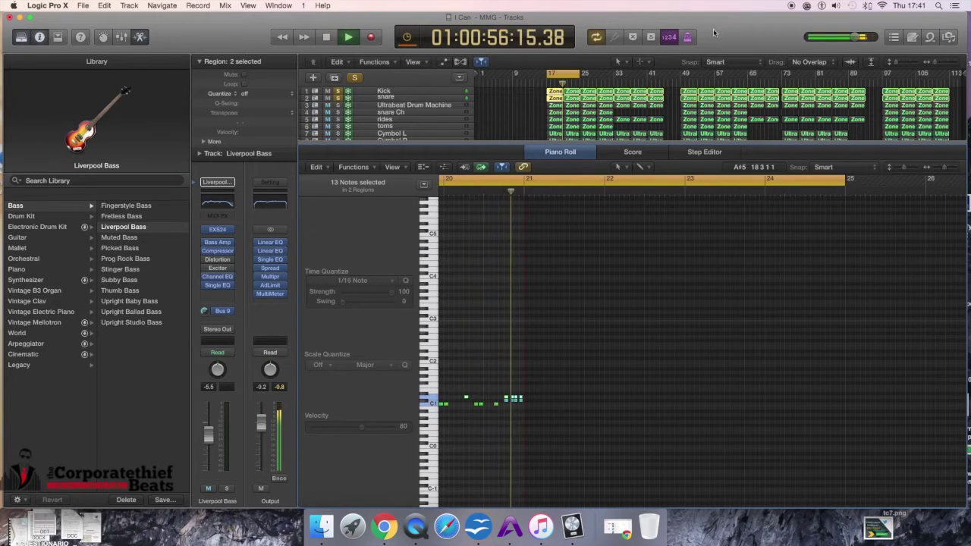
key("space")
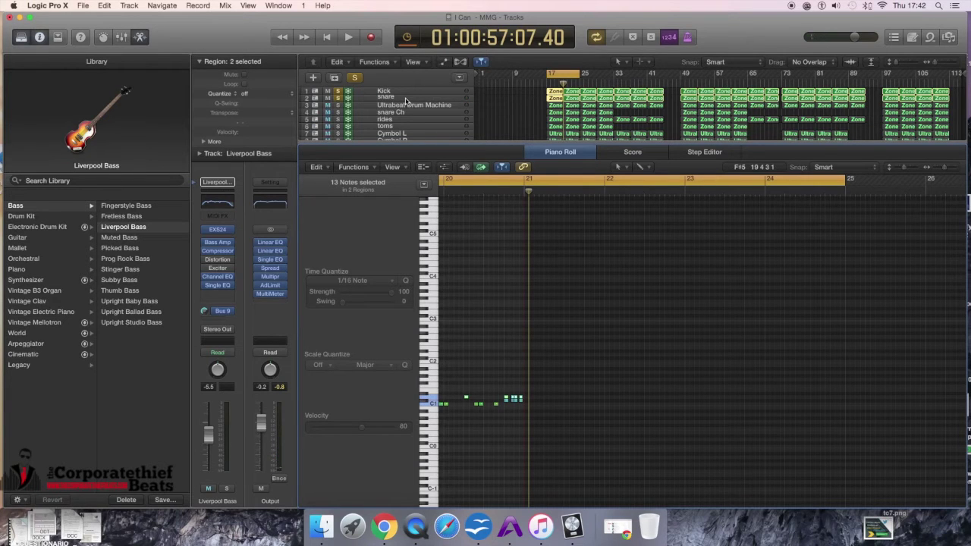
- Solo only the snare track, show its first two regions in the Piano Roll, and play it from about bar 19
left_click(406, 99)
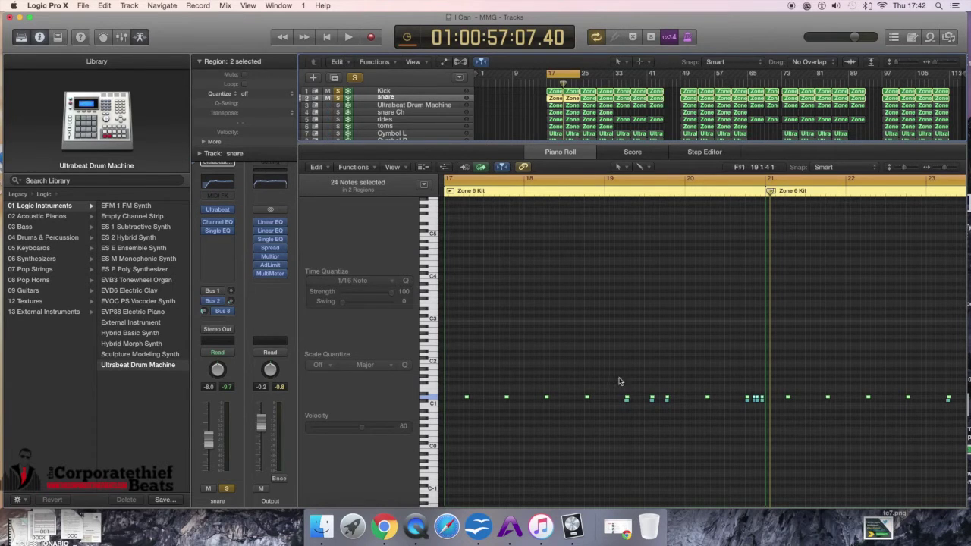
left_click(544, 77)
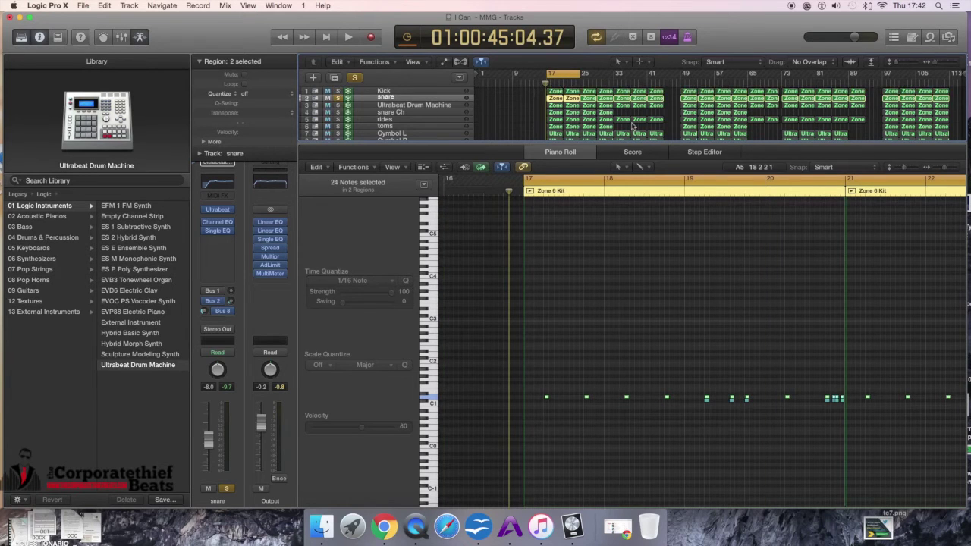
left_click(714, 190)
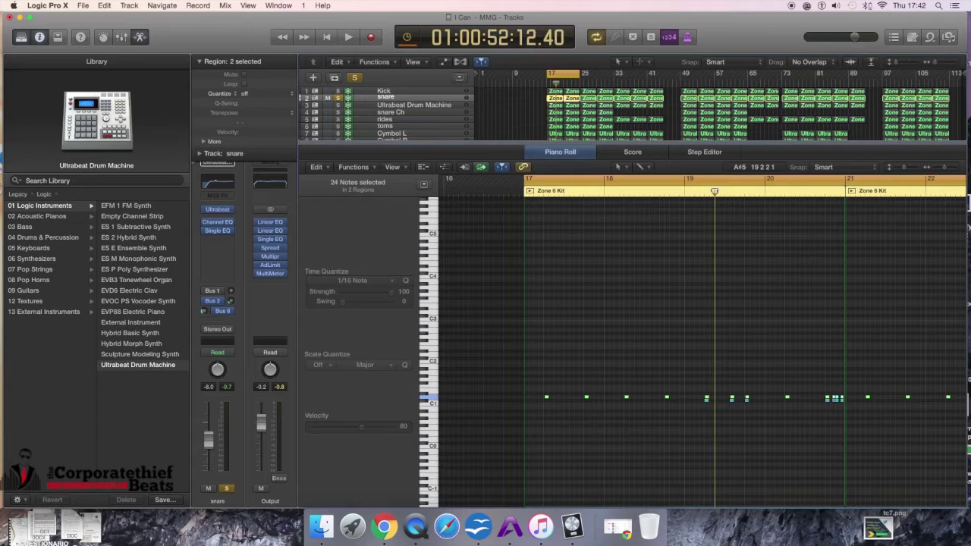
key("space")
left_click(696, 191)
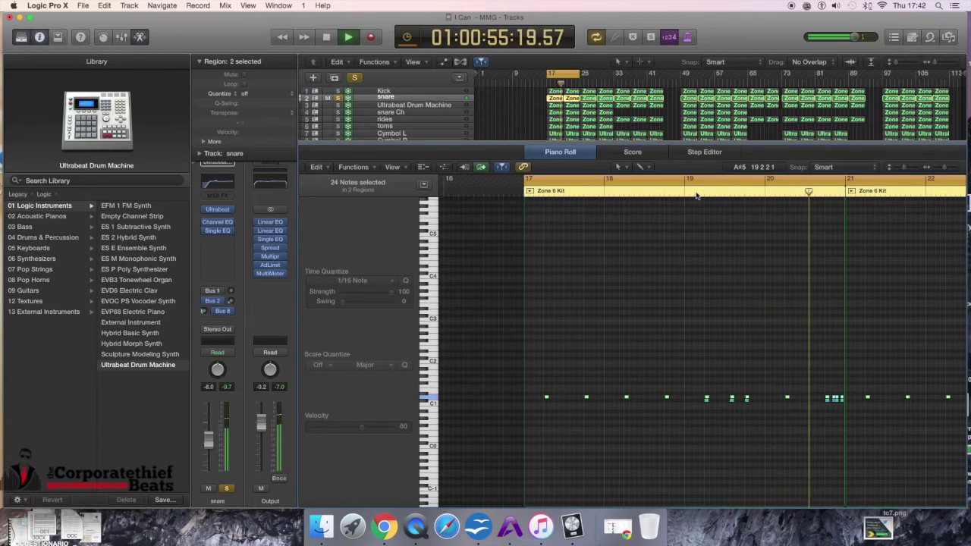
key("space")
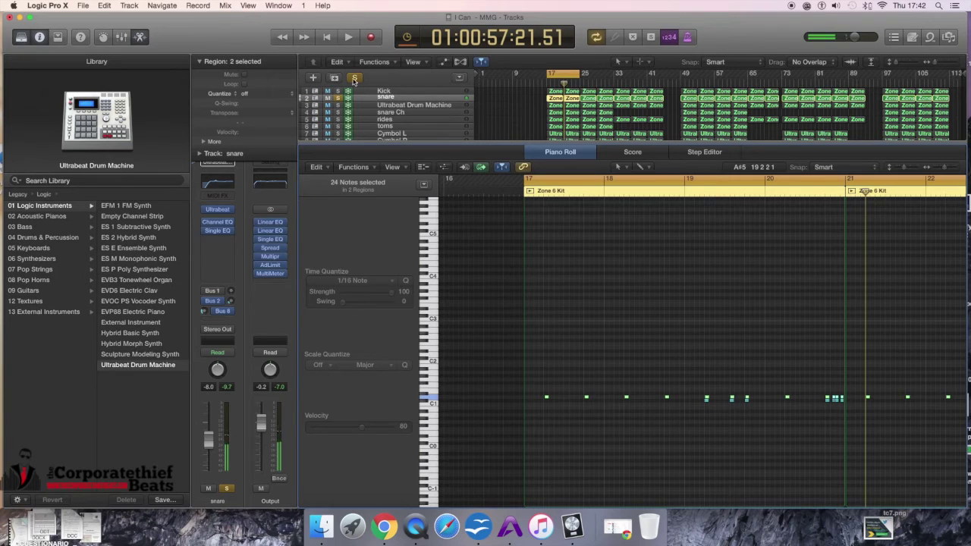
- Solo the Ultrabeat Drum Machine alongside the snare, play both around bar 17, and show the added track's notes in the Piano Roll
left_click_drag(549, 81, 545, 81)
left_click(549, 105)
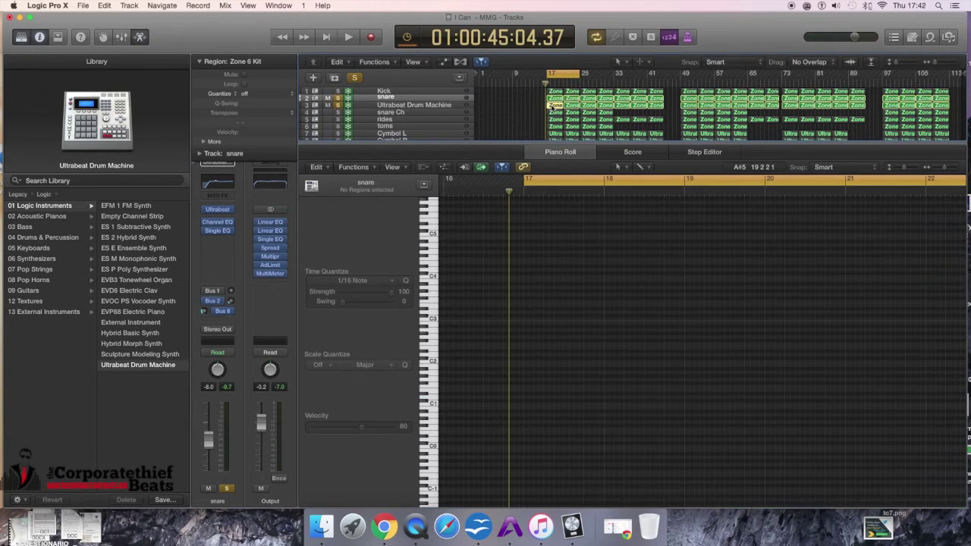
key("space")
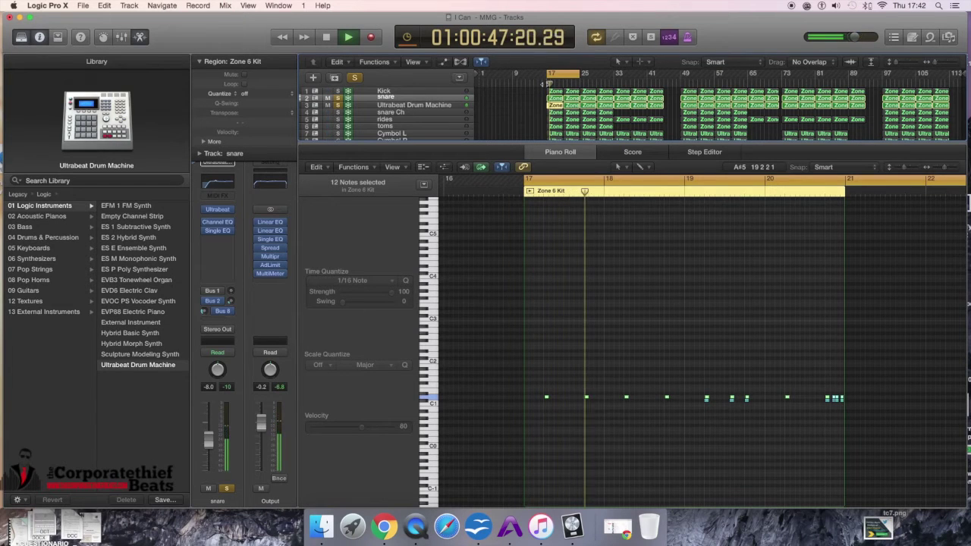
left_click(436, 106)
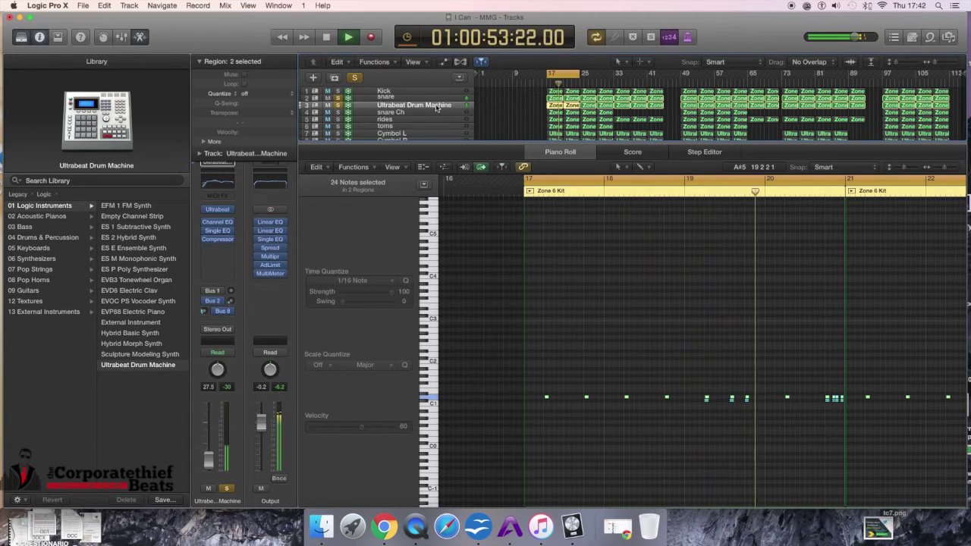
- Add the snare Ch track to the solo and audition it with the other two snare layers
left_click(430, 112)
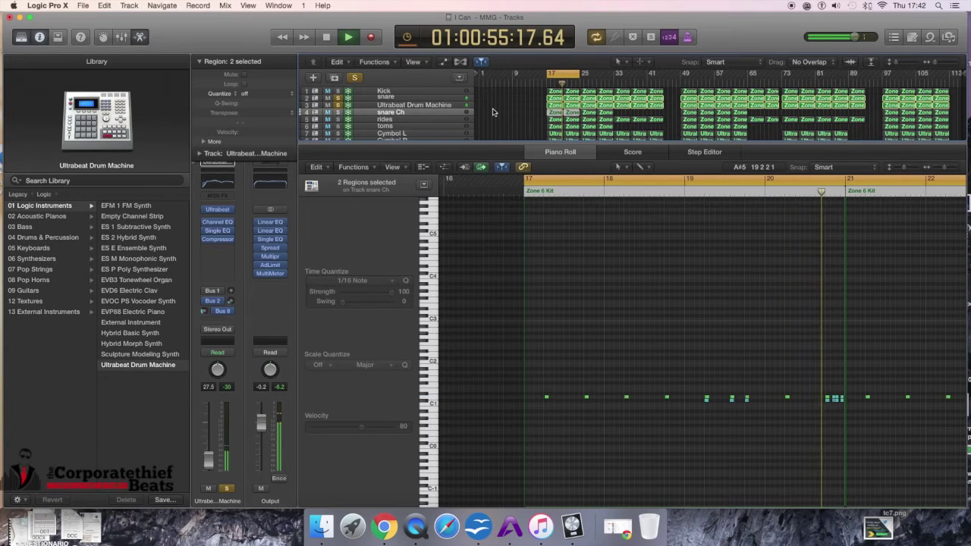
left_click(337, 113)
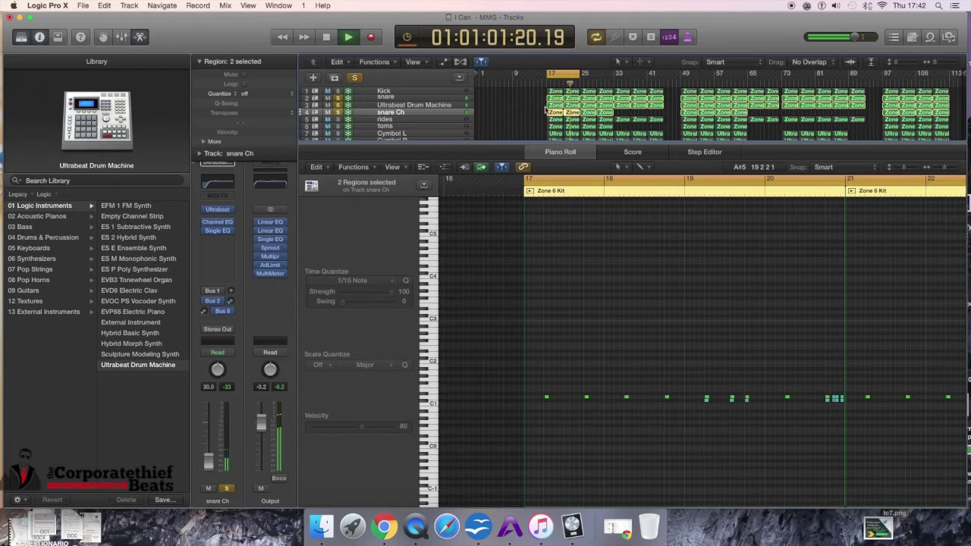
key("space")
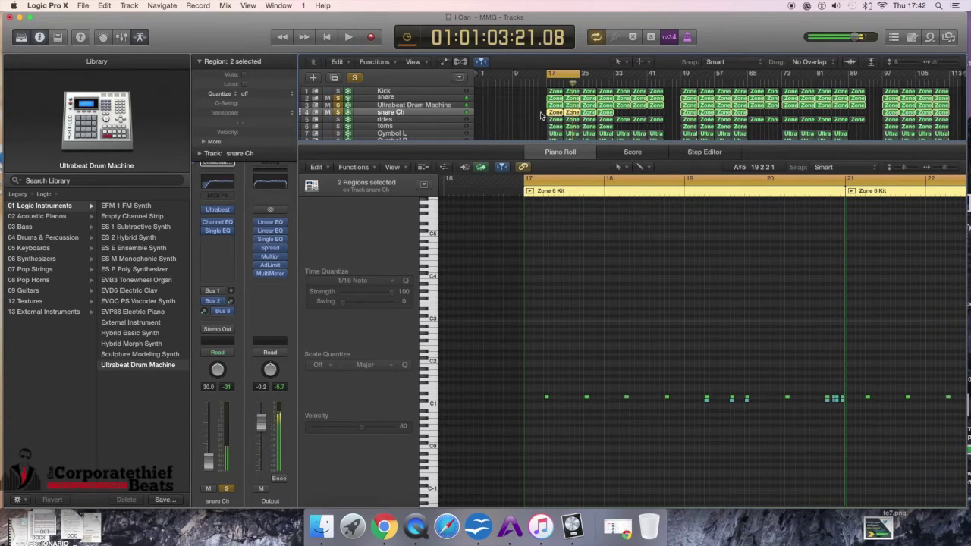
- Select the first regions of snare, Ultrabeat Drum Machine and snare Ch together and play them from about bar 16
left_click(540, 116)
left_click(553, 113)
left_click_drag(539, 100, 561, 116)
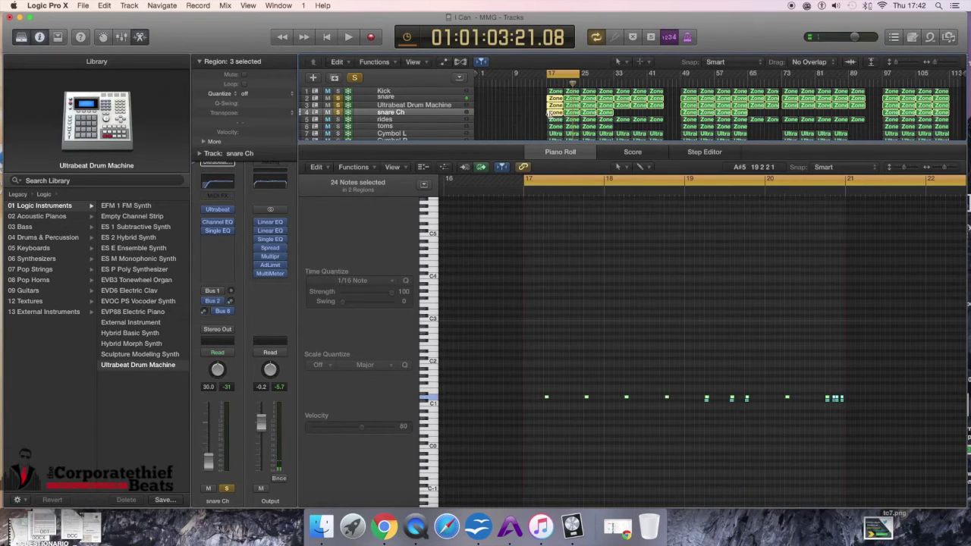
left_click(542, 82)
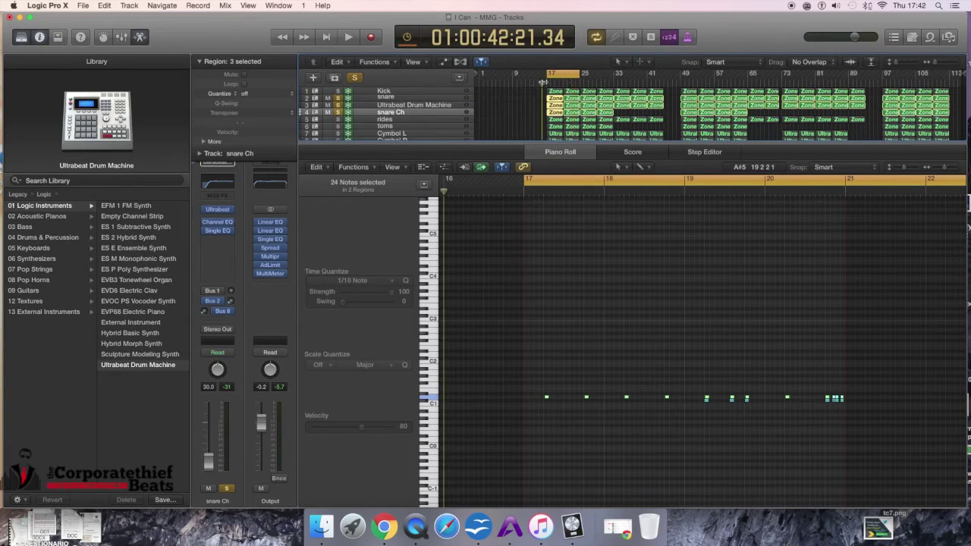
key("space")
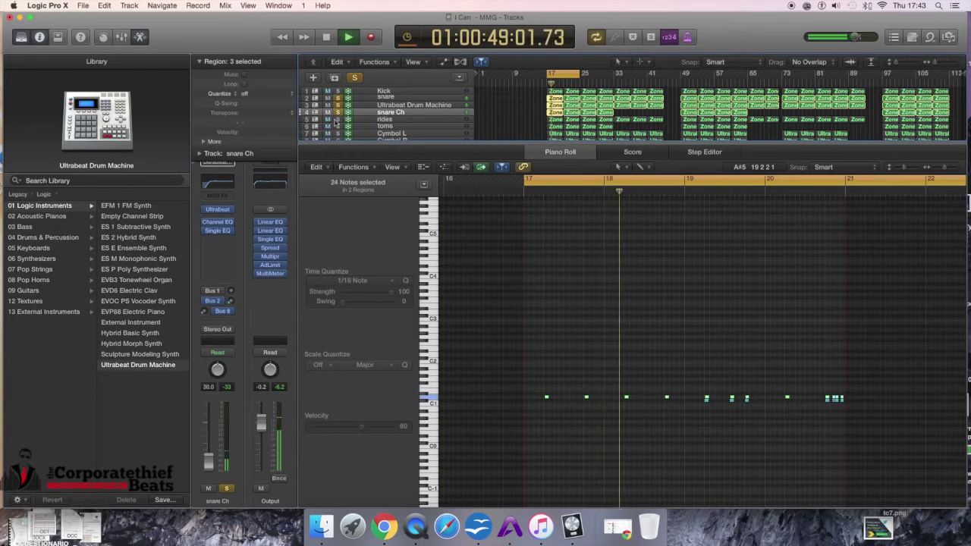
- Compare the snare layers during playback by unsoloing and re-soloing snare, Ultrabeat Drum Machine and snare Ch, with the Kick also soloed
left_click_drag(337, 112, 338, 105)
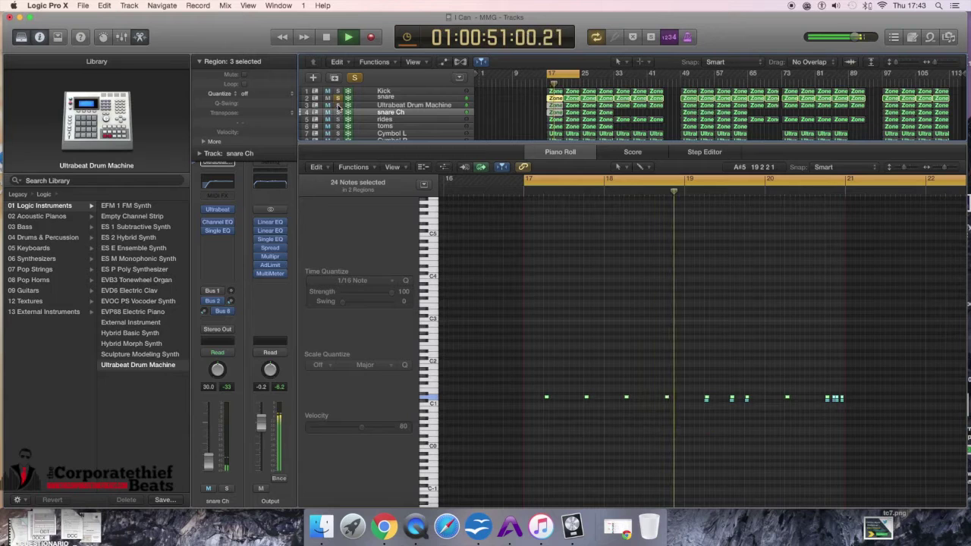
left_click(338, 98)
left_click(339, 99)
left_click(338, 105)
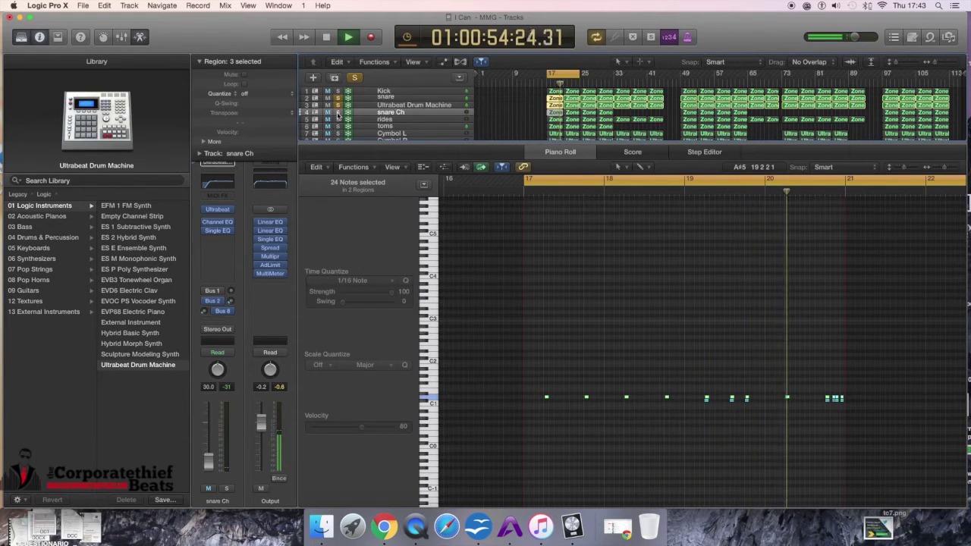
left_click(337, 112)
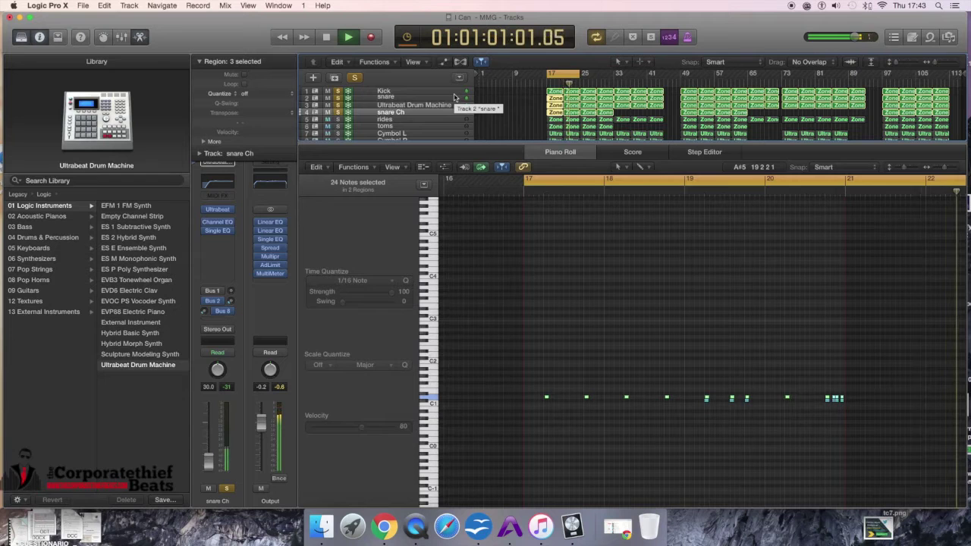
key("space")
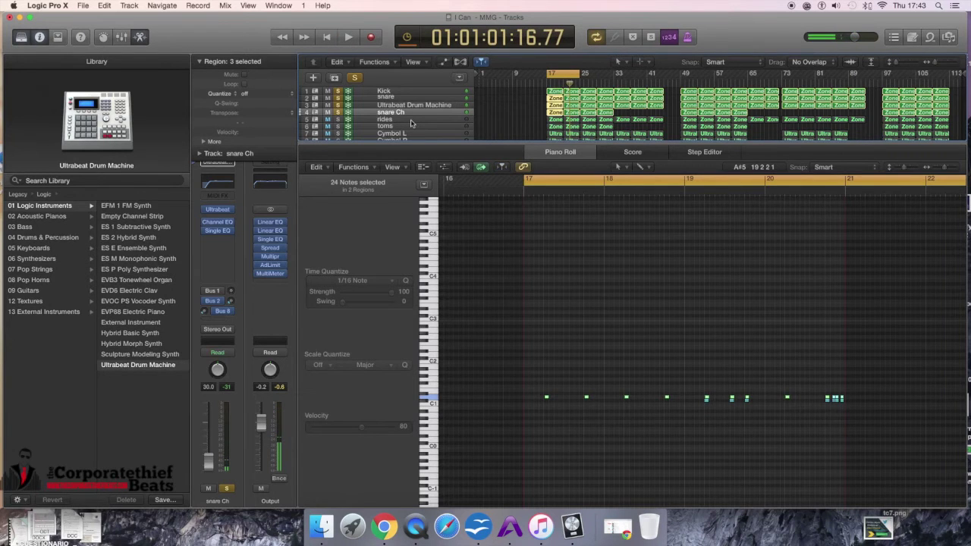
- Close the Piano Roll and mixer to return to the full track view
key("x")
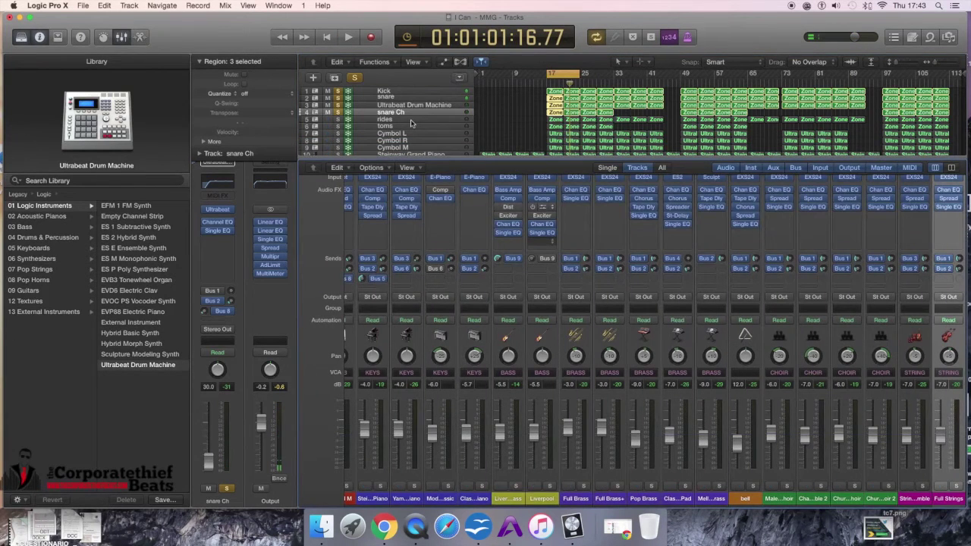
key("x")
key("x")
key("x")
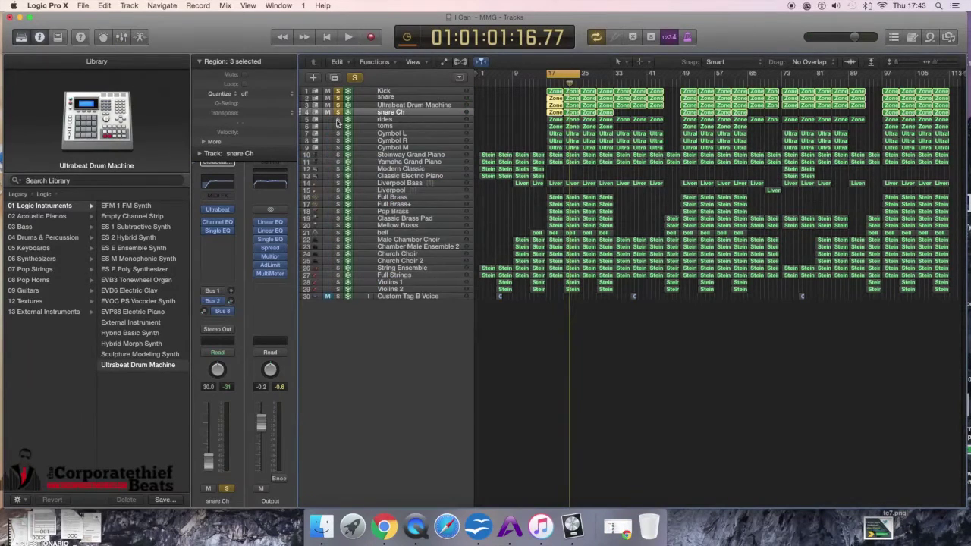
- Solo the rides track, play it with the Kick and snare layers from bar 17, and open its first region in the Piano Roll
left_click(337, 119)
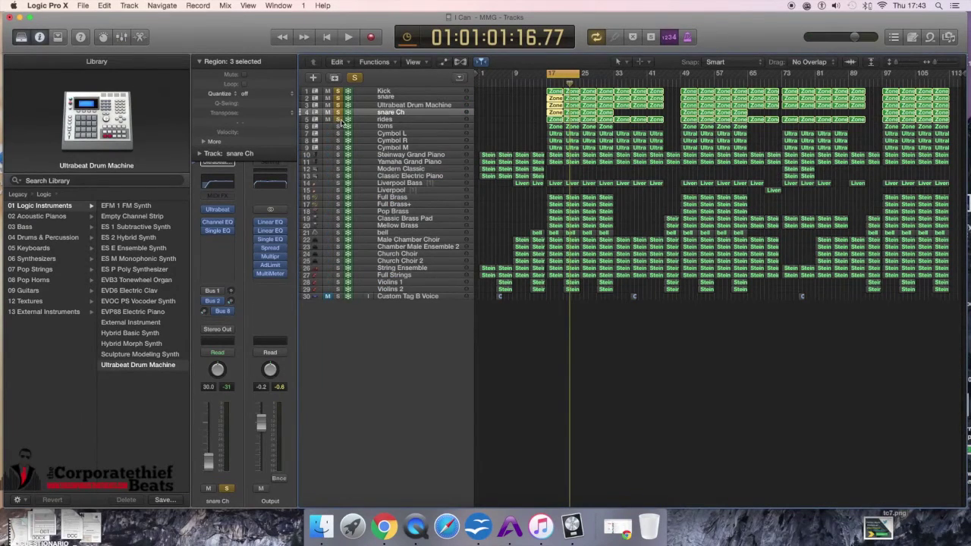
key("space")
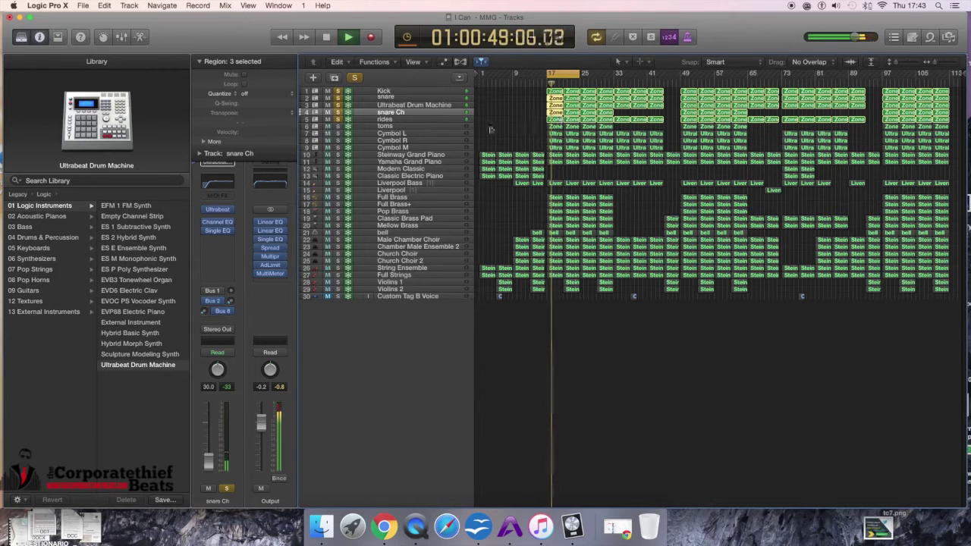
left_click(555, 121)
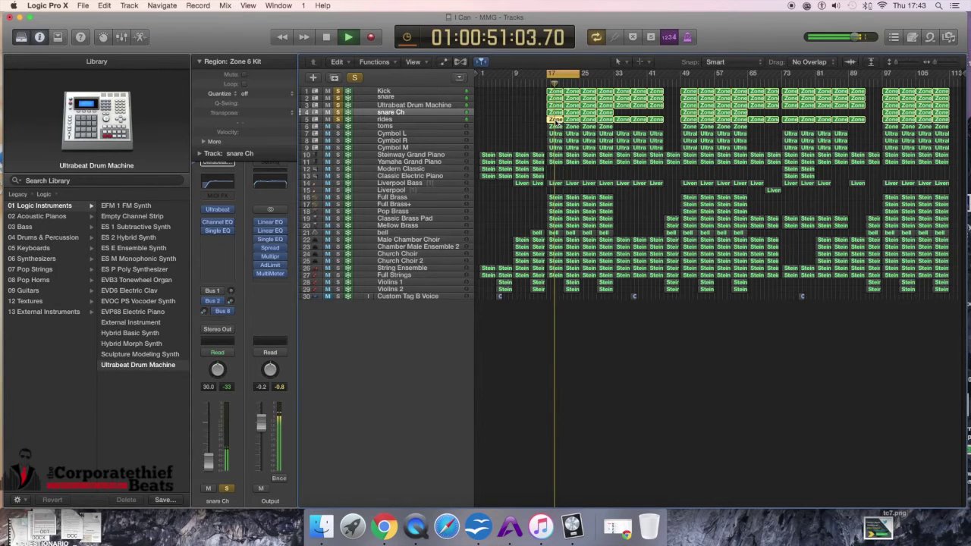
double_click(556, 121)
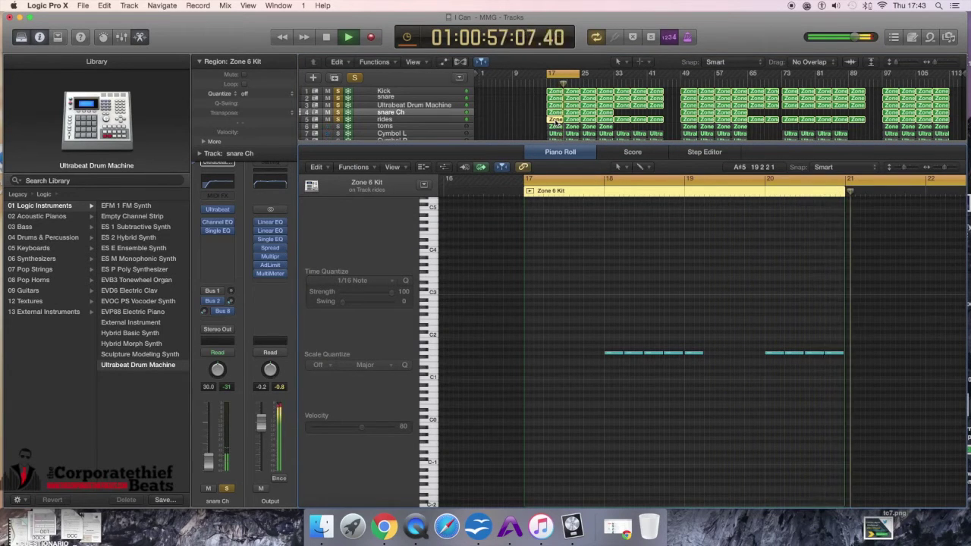
- Select the soloed toms track to show its notes in the Piano Roll and play it with the other drums from just before bar 17
key("space")
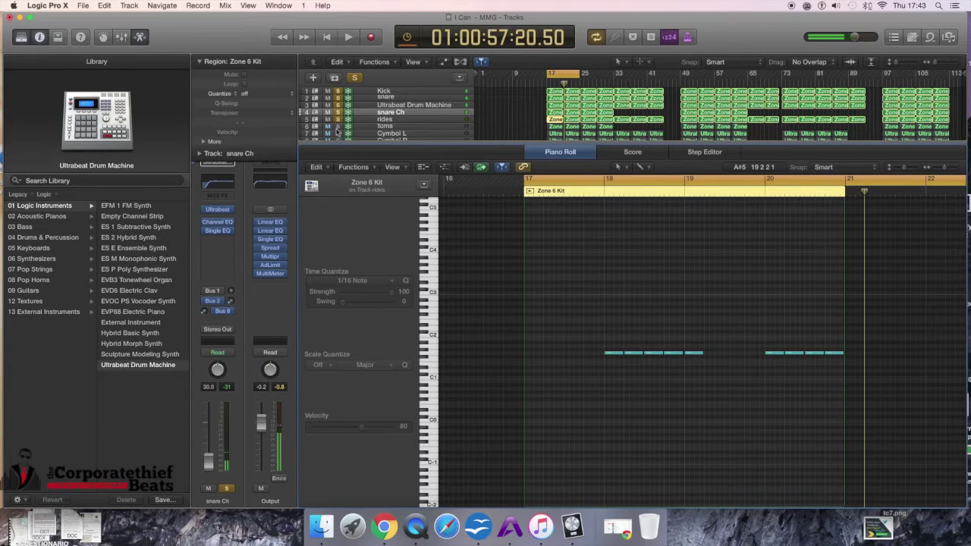
left_click(408, 127)
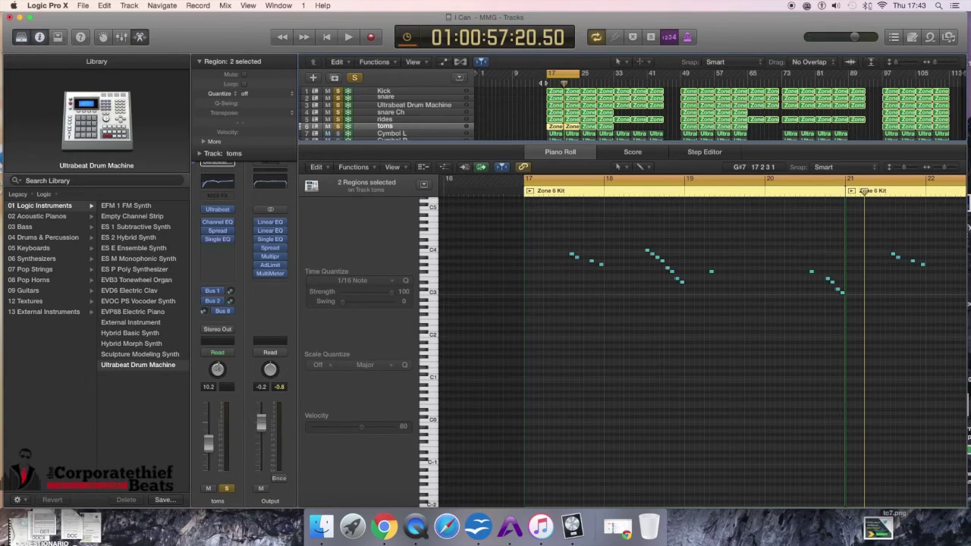
left_click(544, 81)
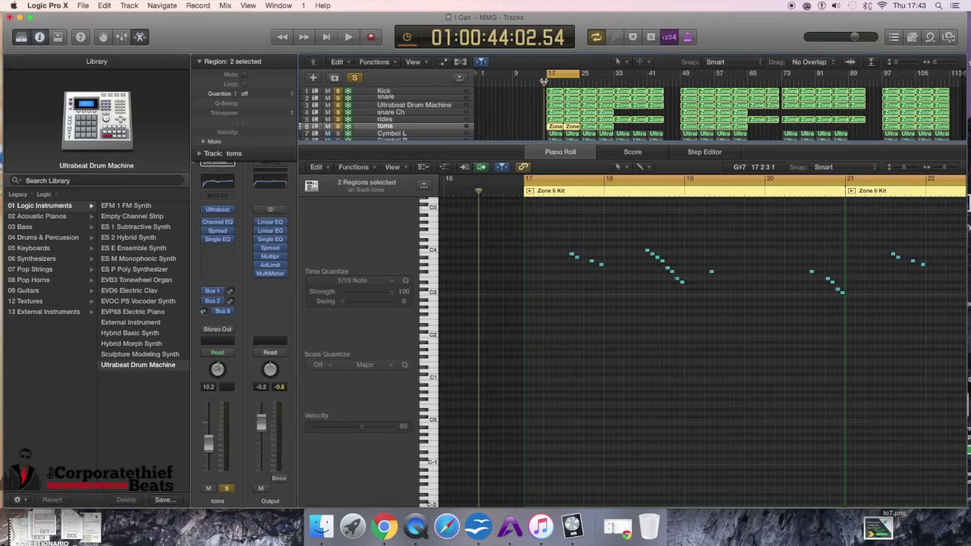
left_click(544, 81)
key("space")
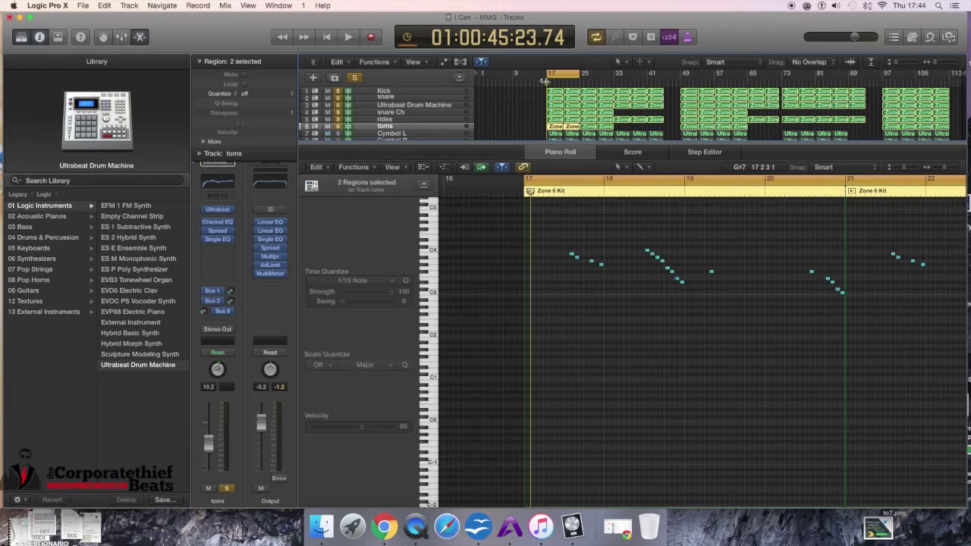
key("space")
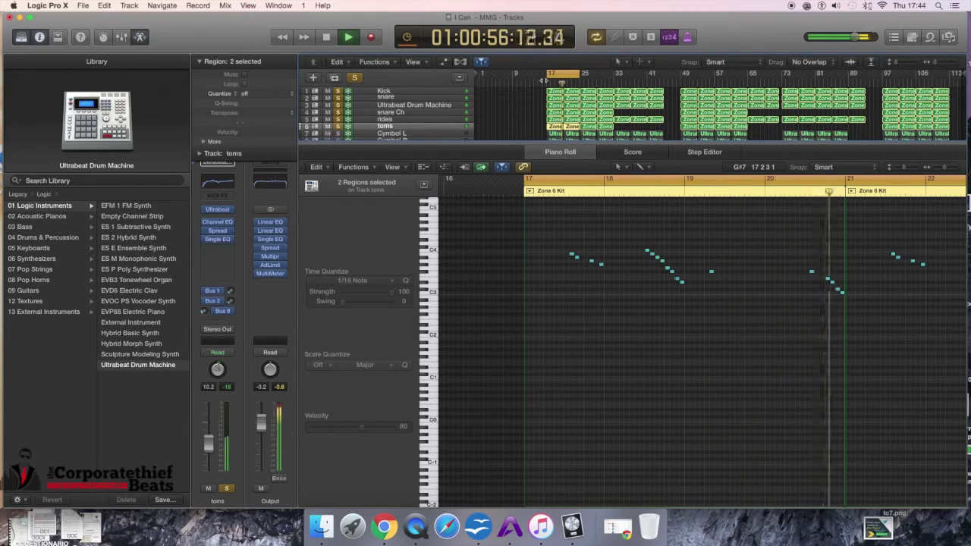
key("space")
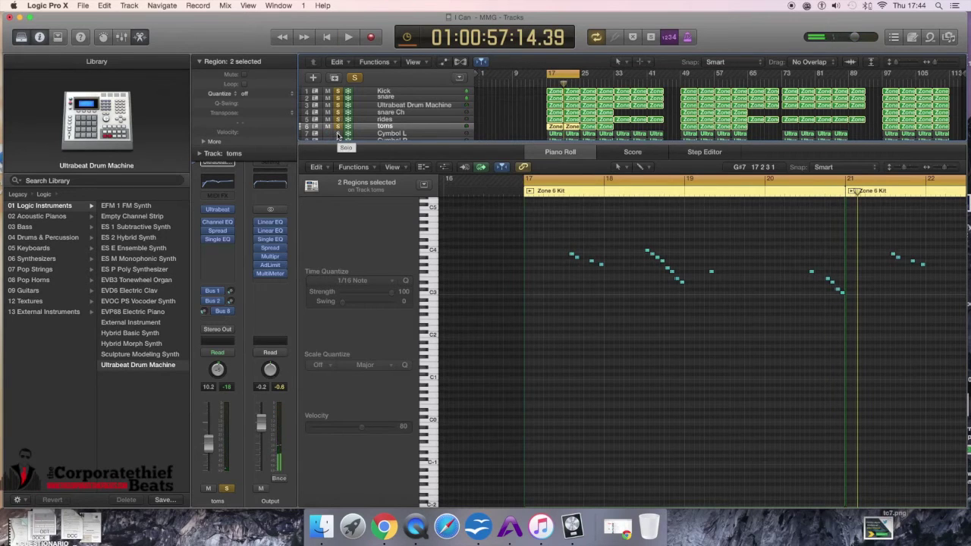
- Inspect the Space Designer reverb on the Bus 8 Drum Para channel that the snare track sends to, and close it
left_click(386, 99)
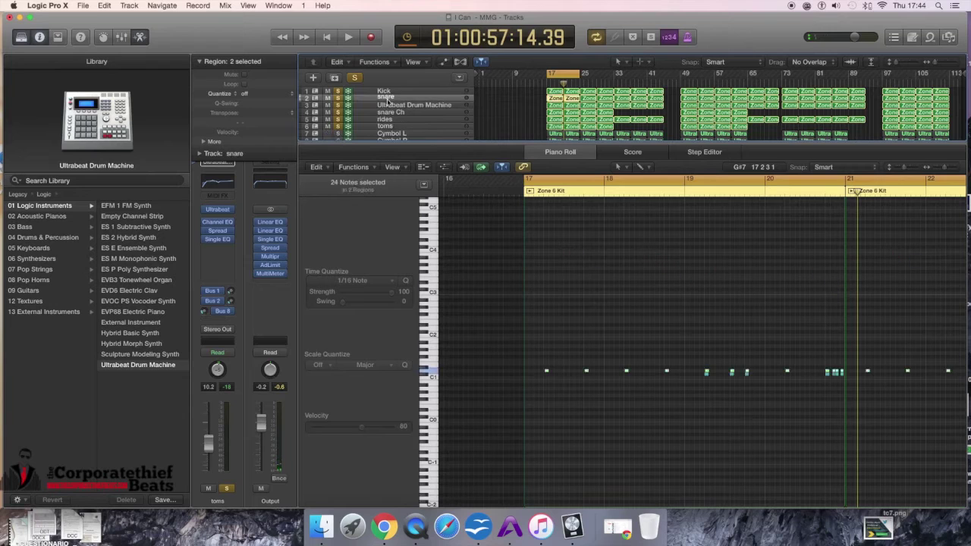
left_click(221, 311)
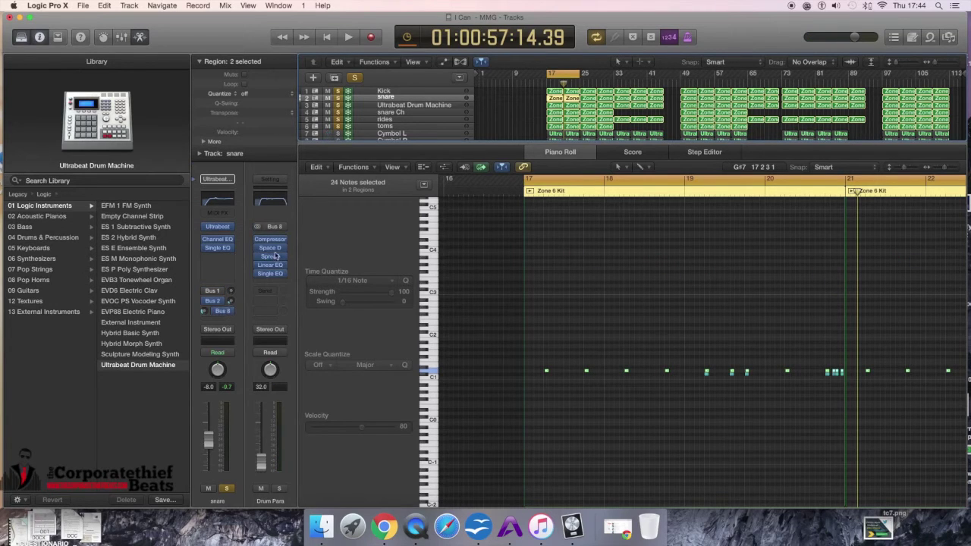
left_click(273, 249)
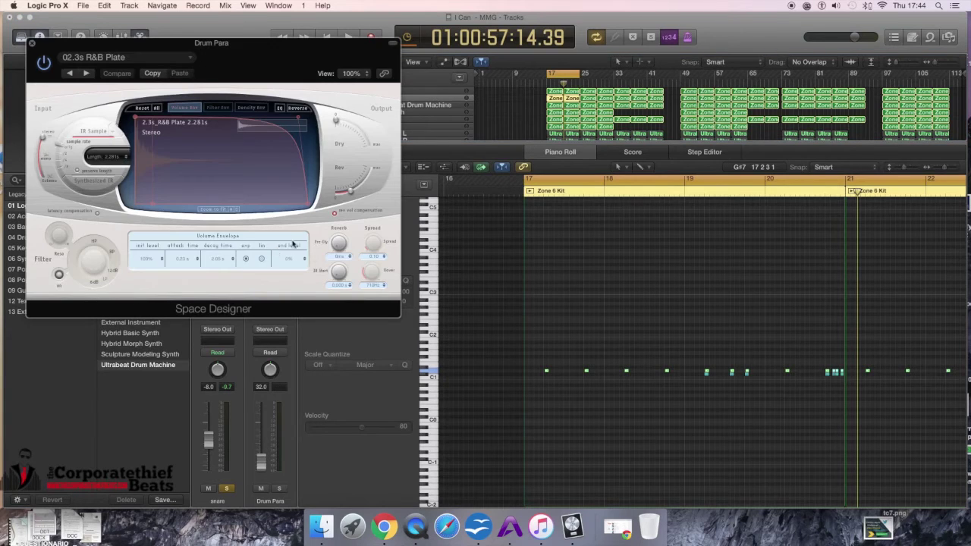
left_click(32, 43)
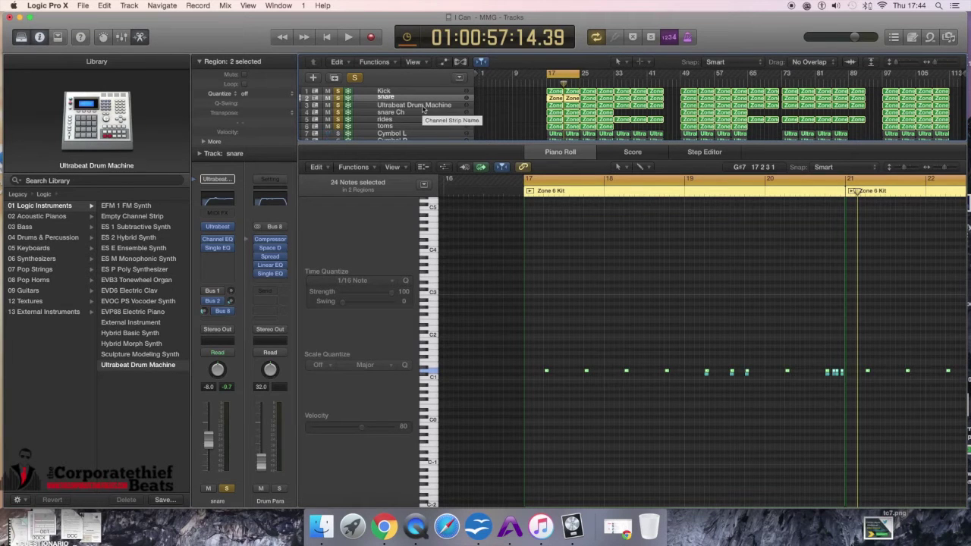
- Return to the full track view and solo the Cymbol L, Cymbol R and Cymbol M tracks
key("x")
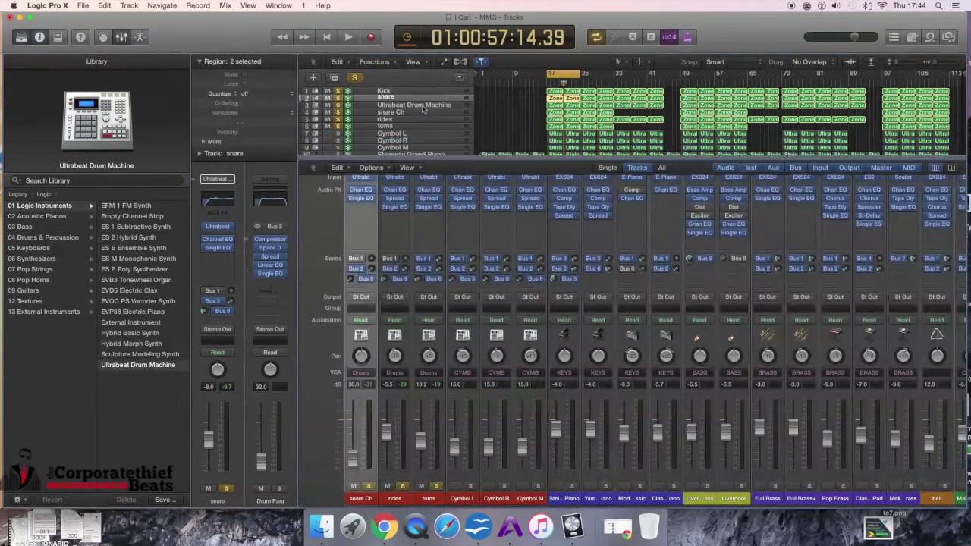
key("x")
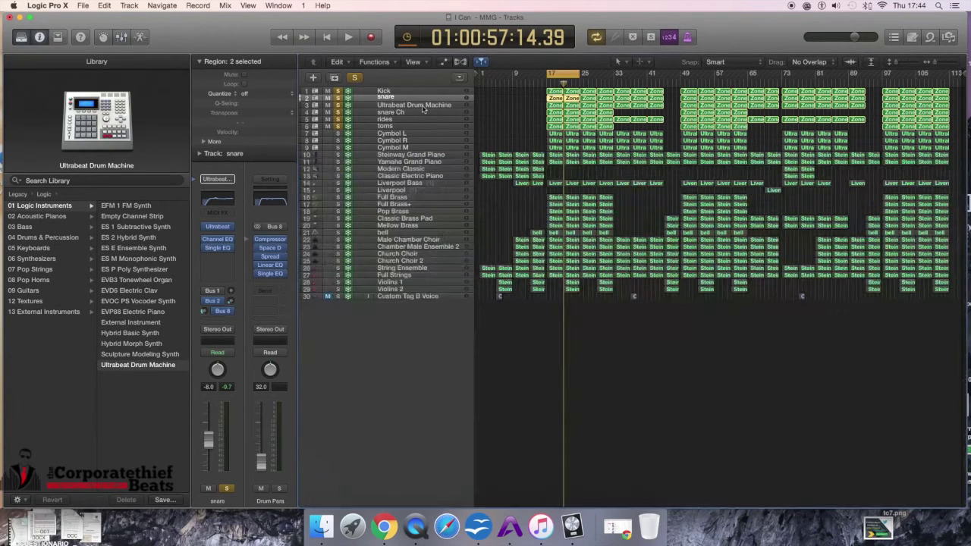
left_click(338, 133)
left_click(339, 140)
left_click(339, 147)
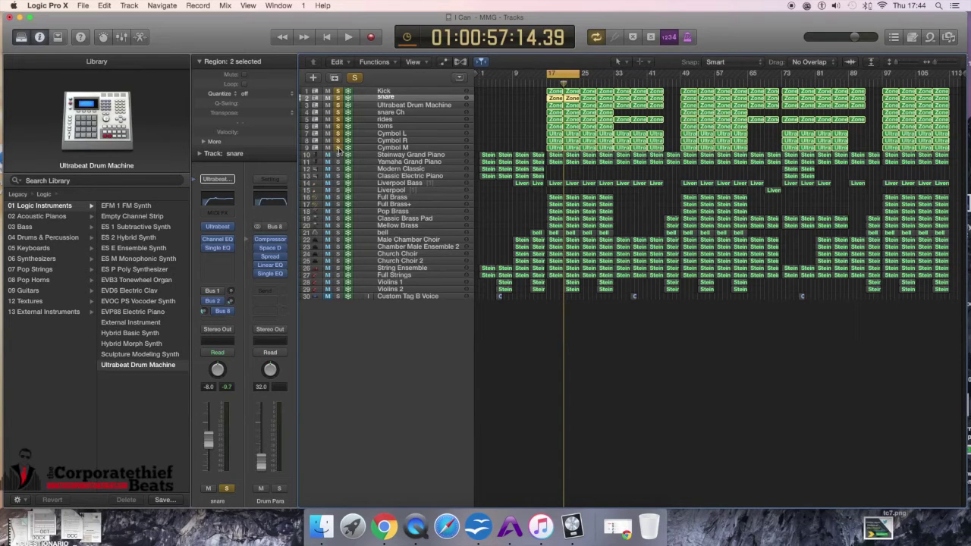
- Compare the channel strips of Cymbol M, Cymbol R and Cymbol L, and play the cymbals with the soloed drums
left_click(391, 148)
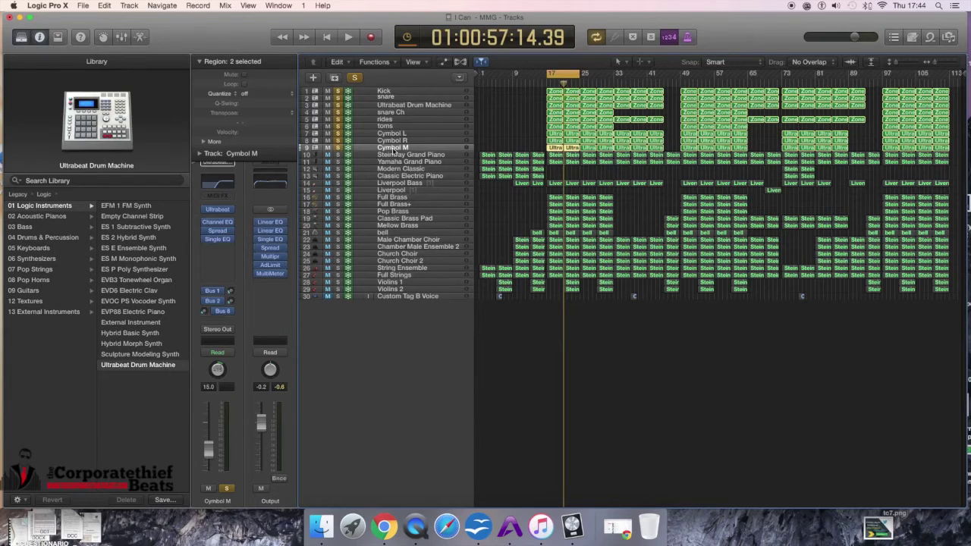
left_click(394, 141)
key("Up")
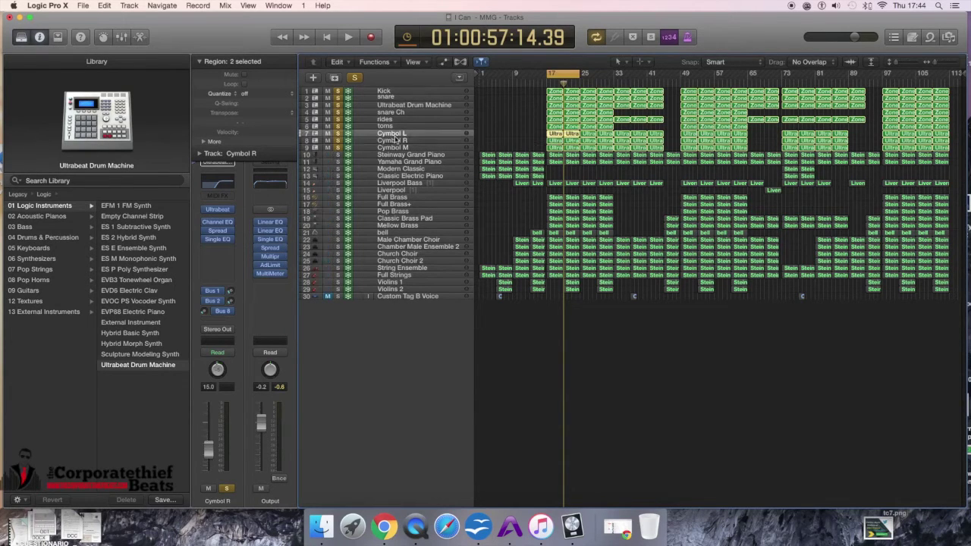
left_click_drag(395, 140, 400, 138)
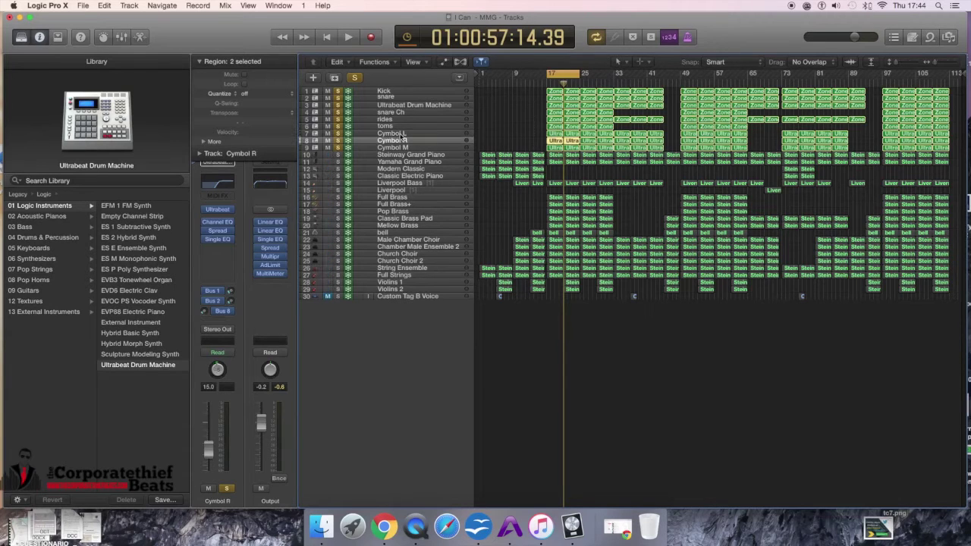
left_click(405, 140)
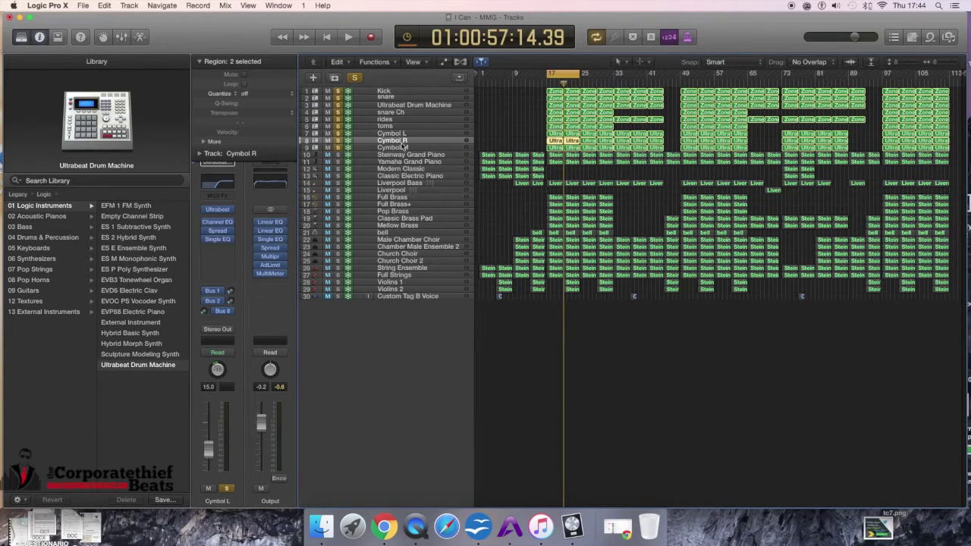
left_click(404, 147)
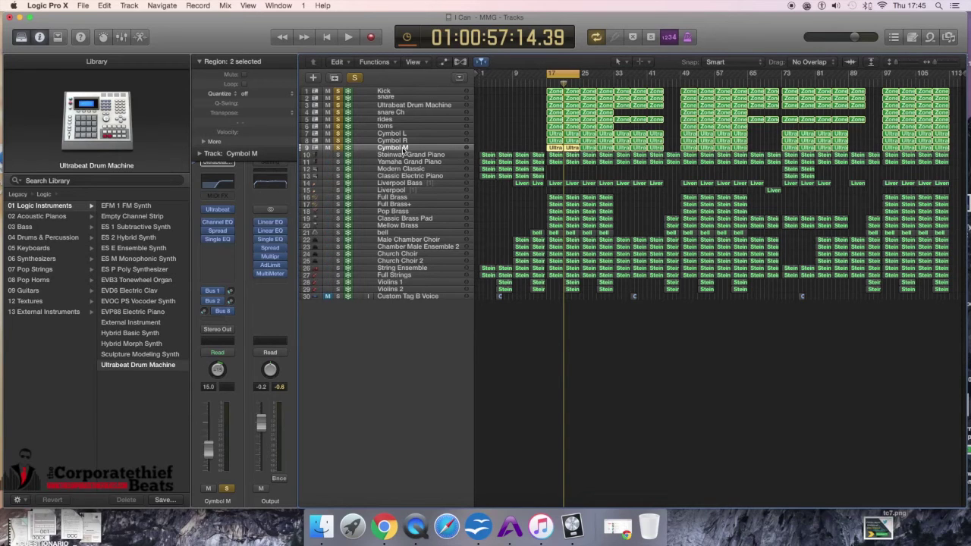
key("space")
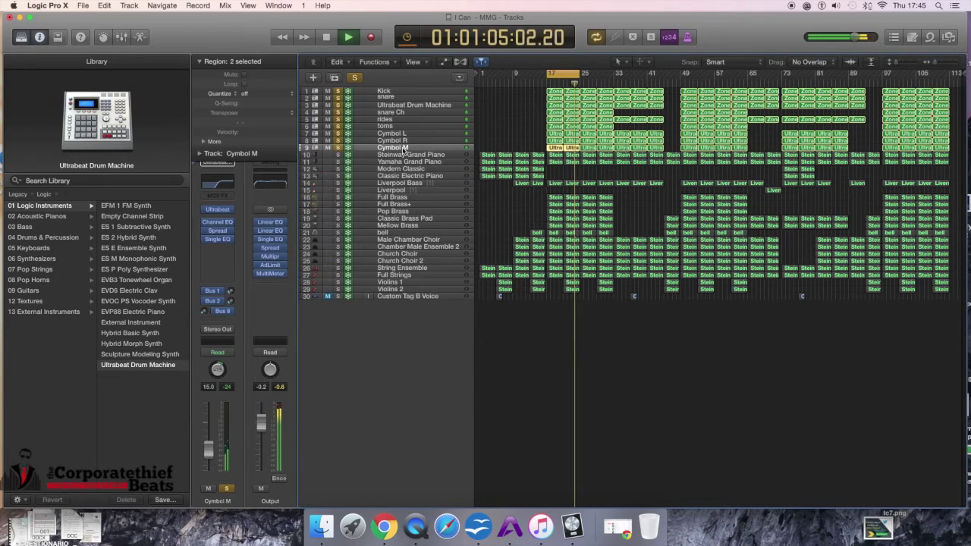
key("space")
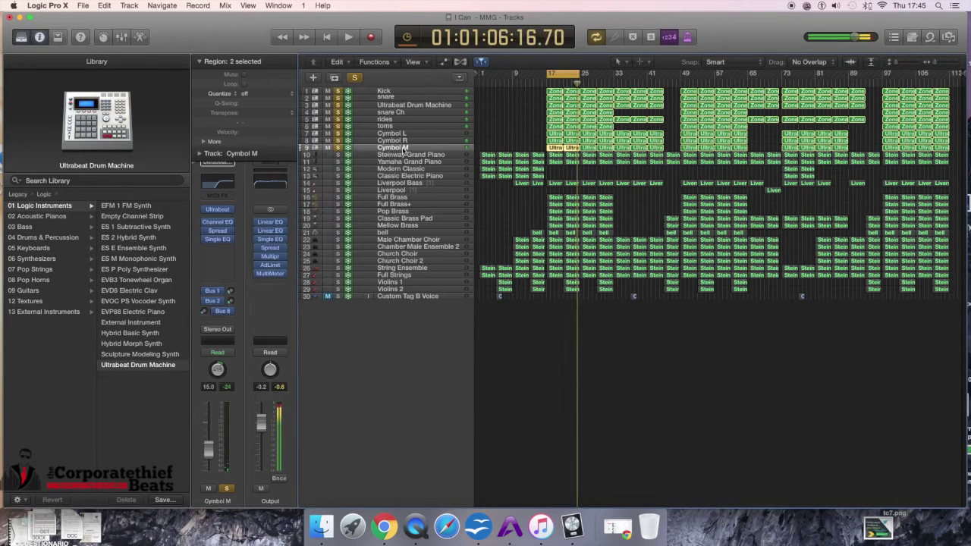
left_click(84, 6)
left_click(101, 91)
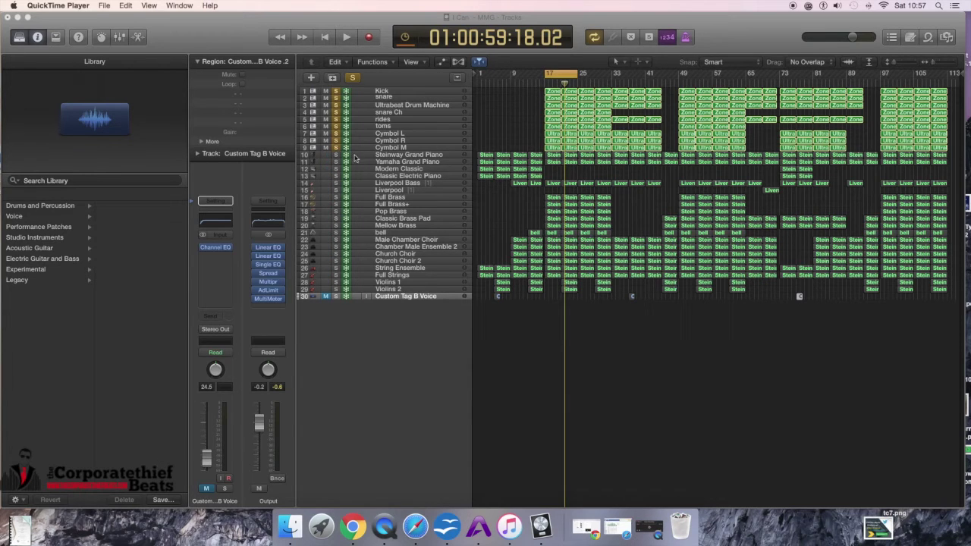
- Add Steinway Grand Piano, Yamaha Grand Piano and Modern Classic to the soloed drum tracks and play them together
left_click(338, 148)
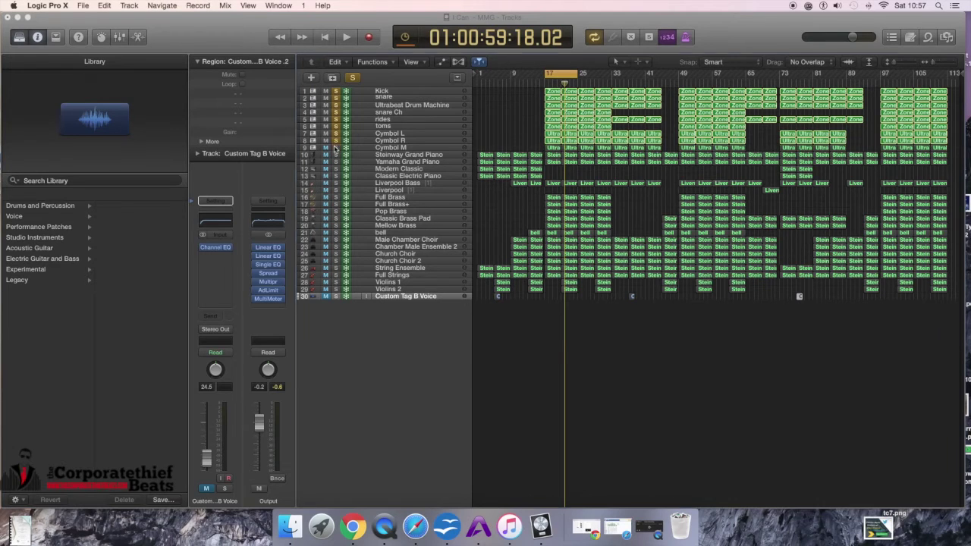
left_click(337, 148)
left_click(336, 154)
left_click(335, 169)
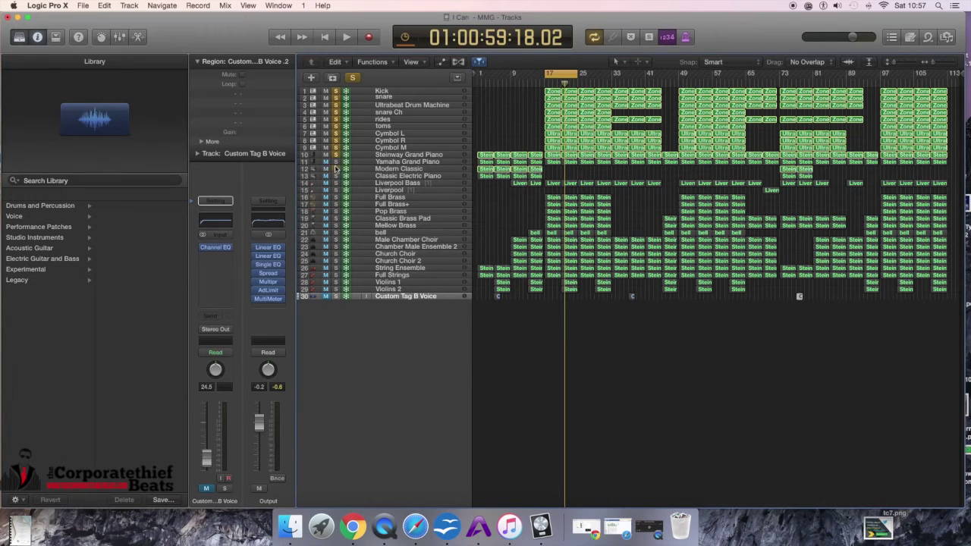
left_click(336, 162)
key("space")
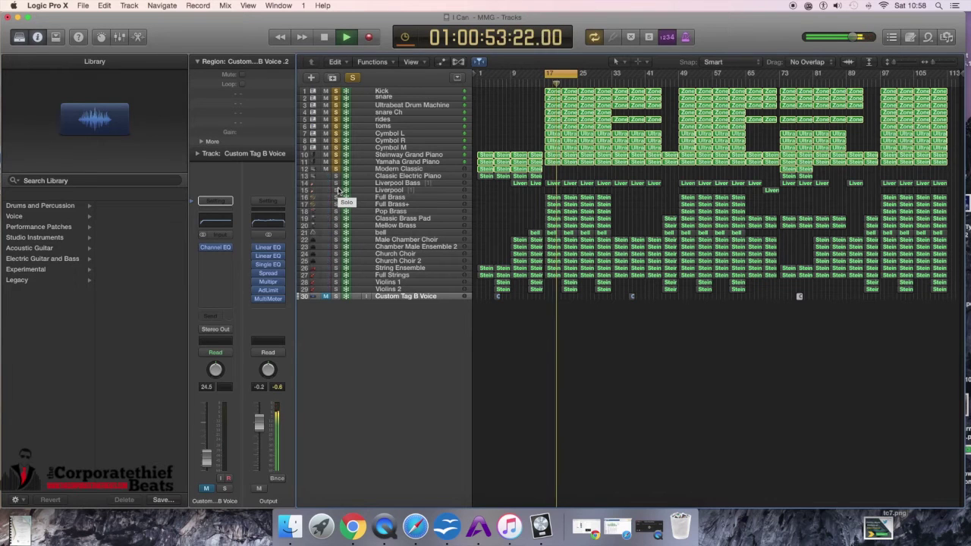
key("space")
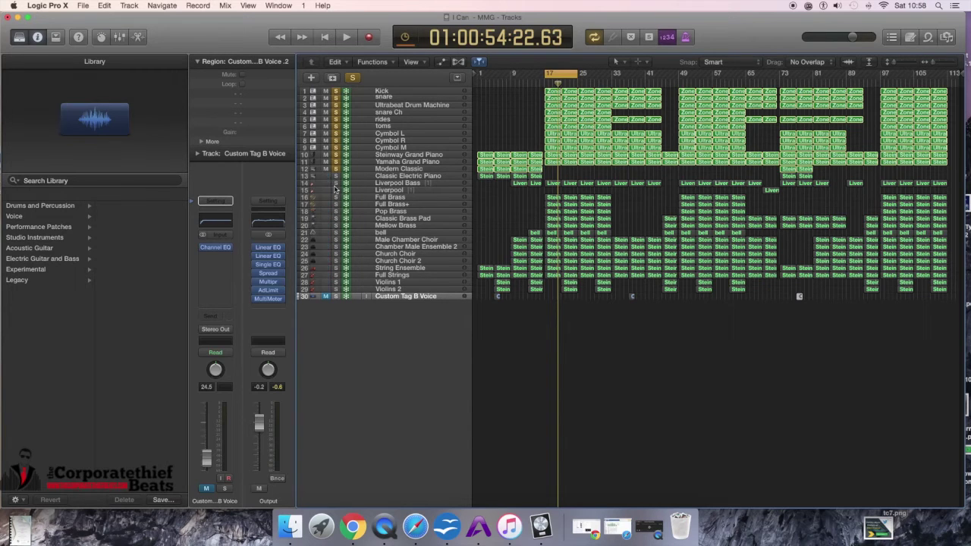
- Solo the Liverpool Bass track, play it with the drums and pianos, and select it to show its channel strip
left_click(335, 185)
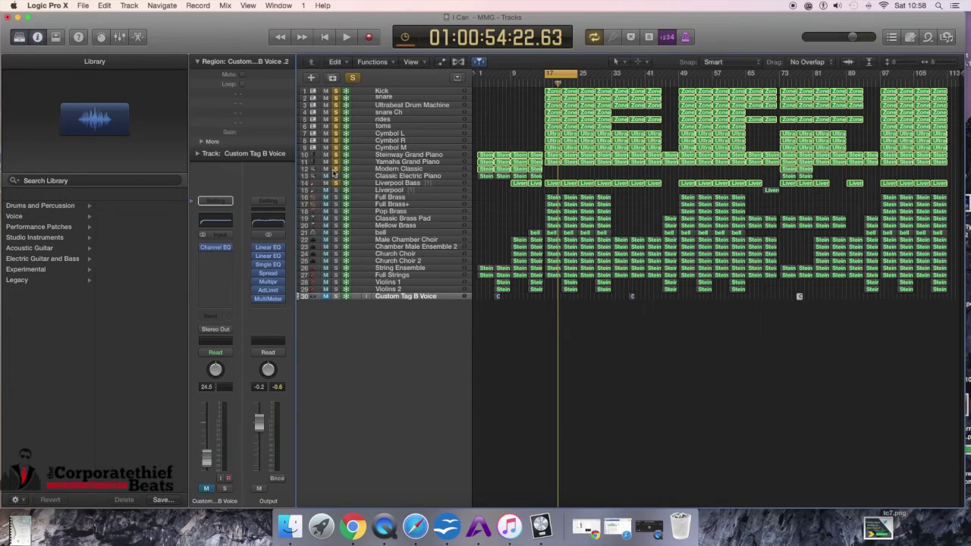
key("space")
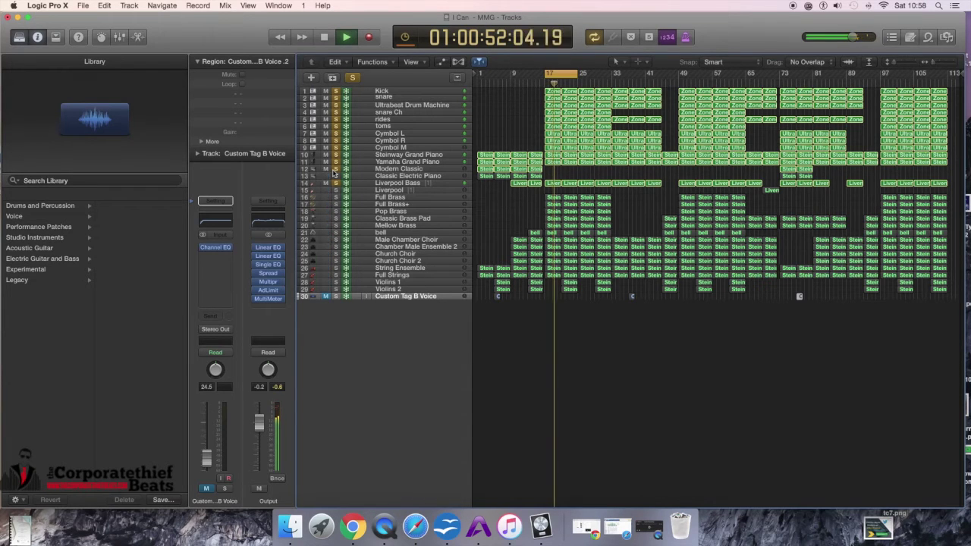
key("space")
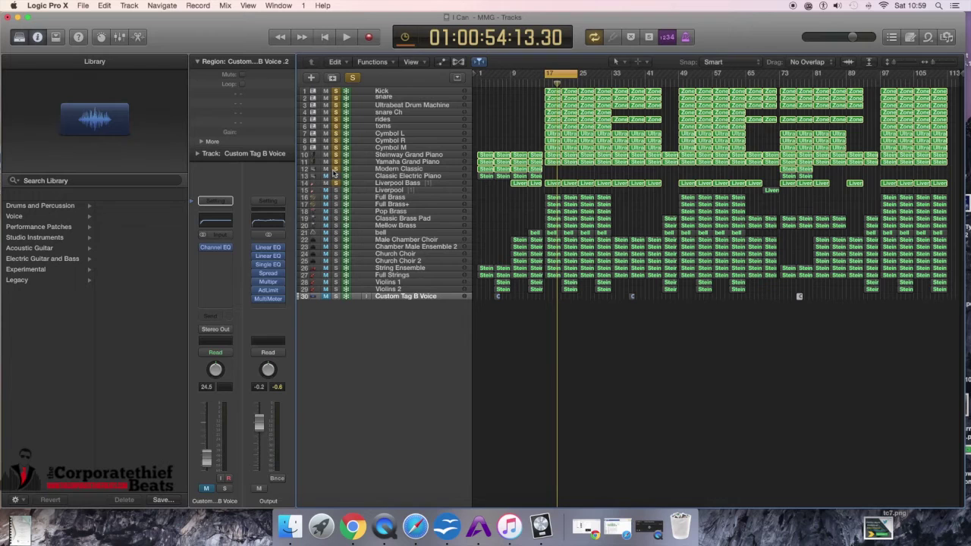
left_click(413, 185)
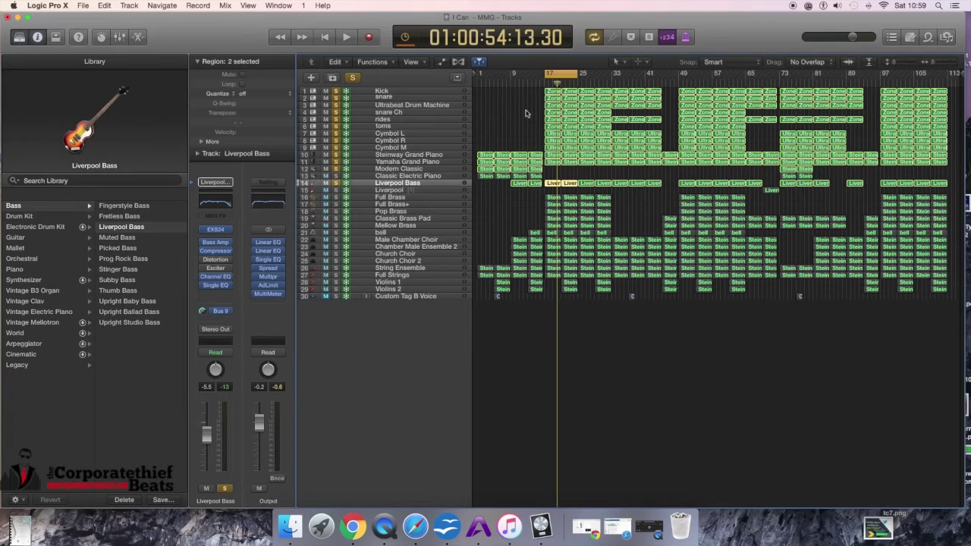
key("space")
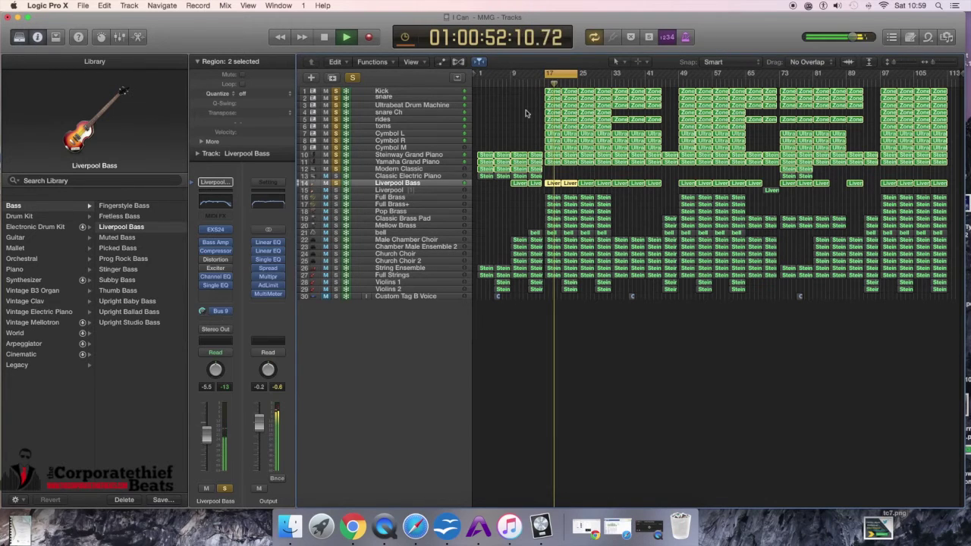
key("space")
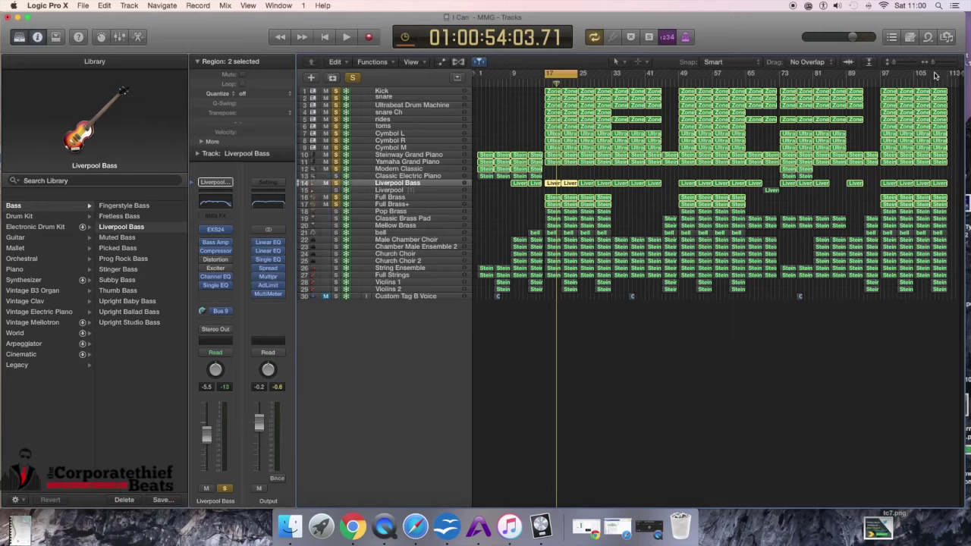
- Play the soloed Full Brass and Full Brass+ tracks with the other layers and select their first regions at bar 17
left_click_drag(933, 63, 906, 79)
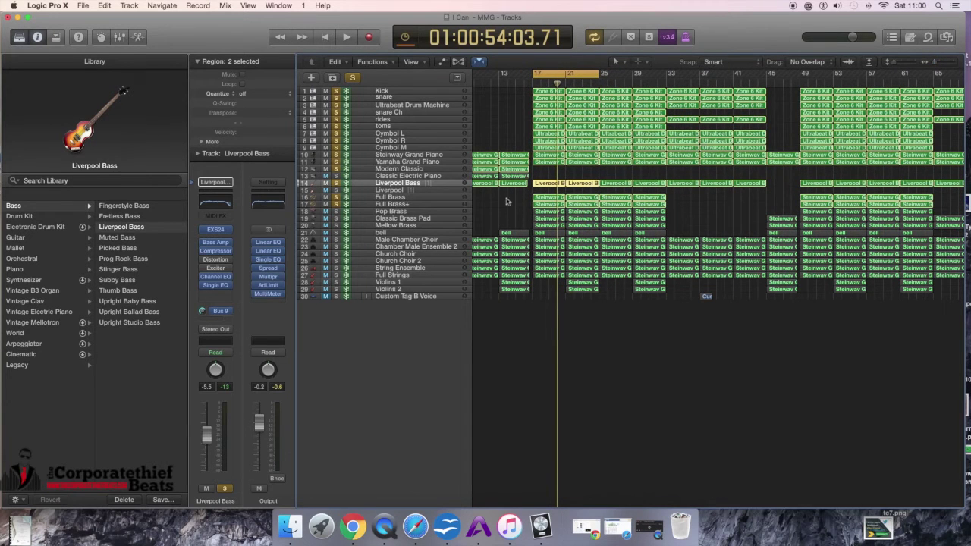
key("space")
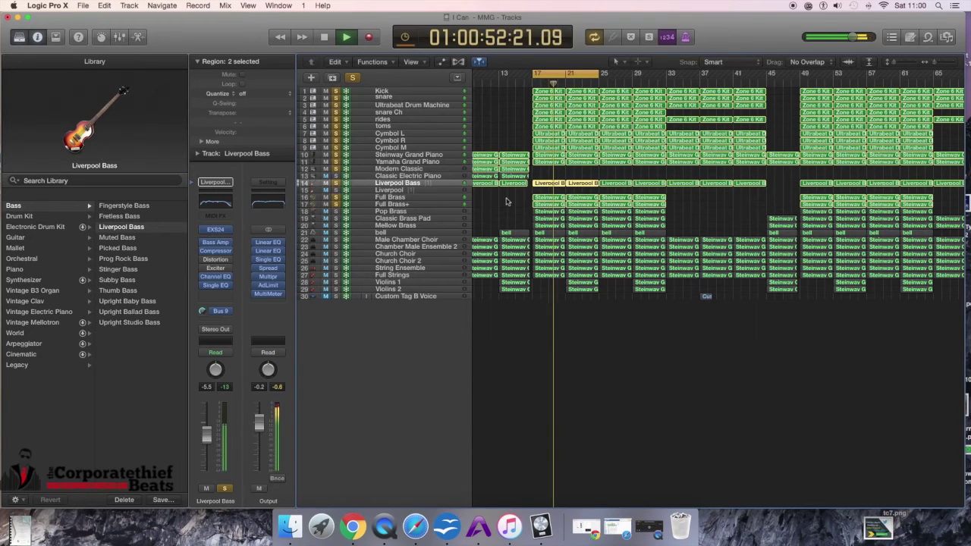
key("space")
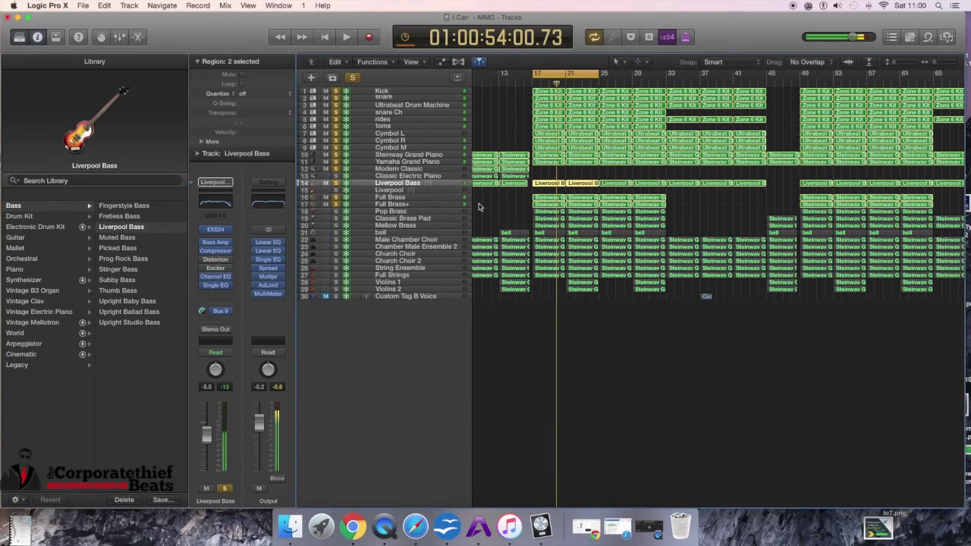
left_click_drag(517, 188, 544, 203)
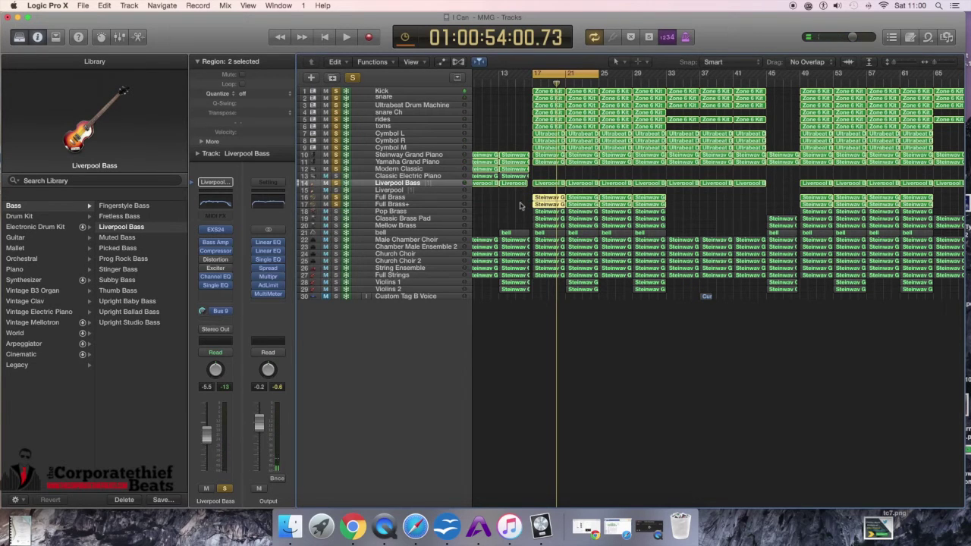
- Open the first Full Brass+ region in the Piano Roll, play it from bar 17, and isolate the Full Brass and Full Brass+ tracks
left_click(549, 204)
double_click(550, 204)
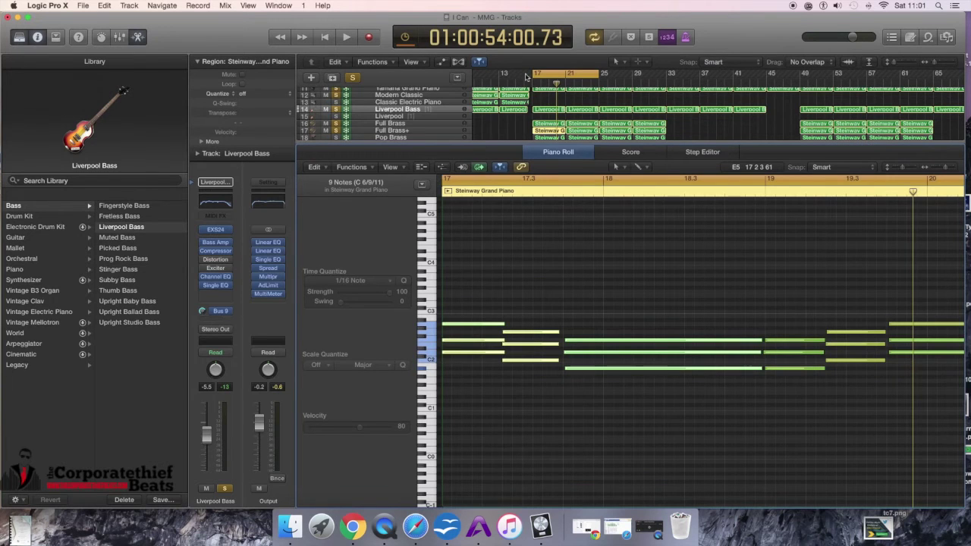
left_click(533, 84)
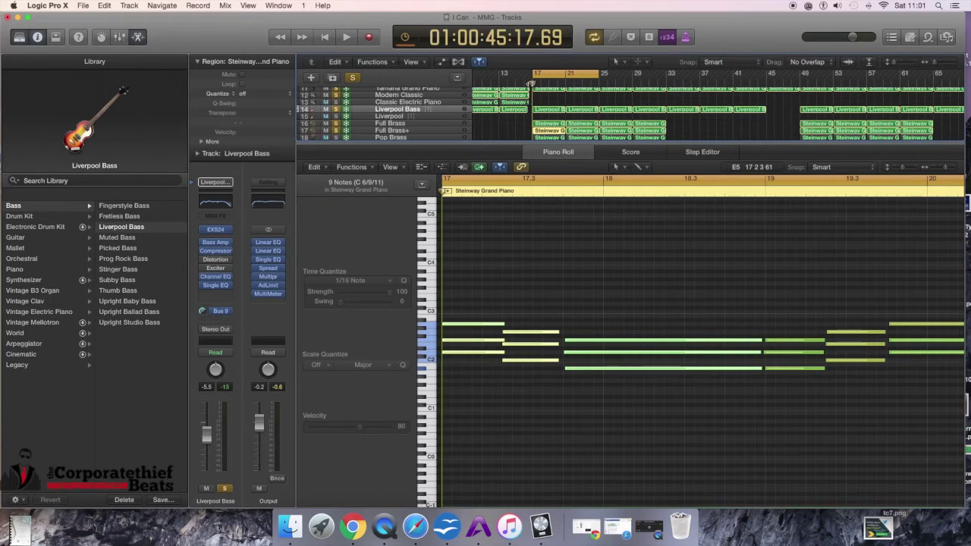
key("space")
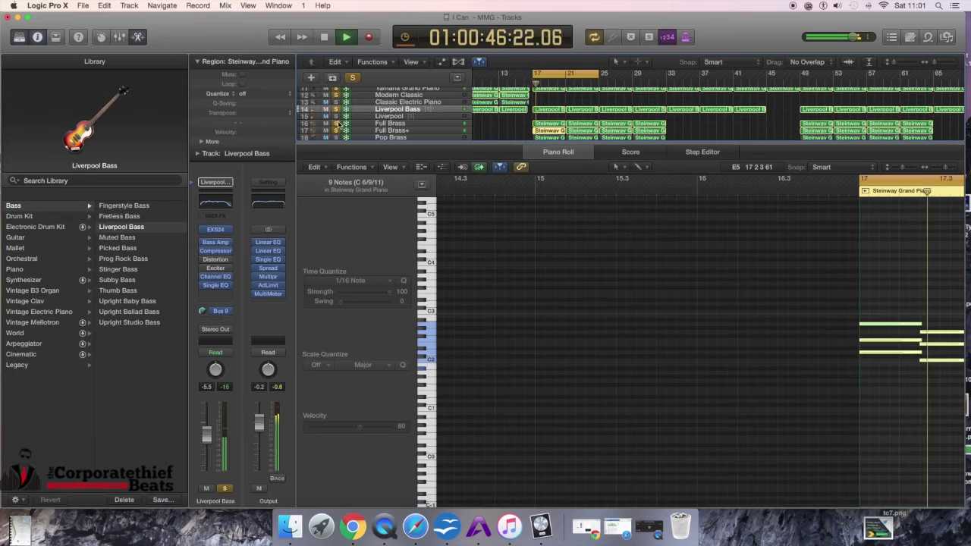
key("space")
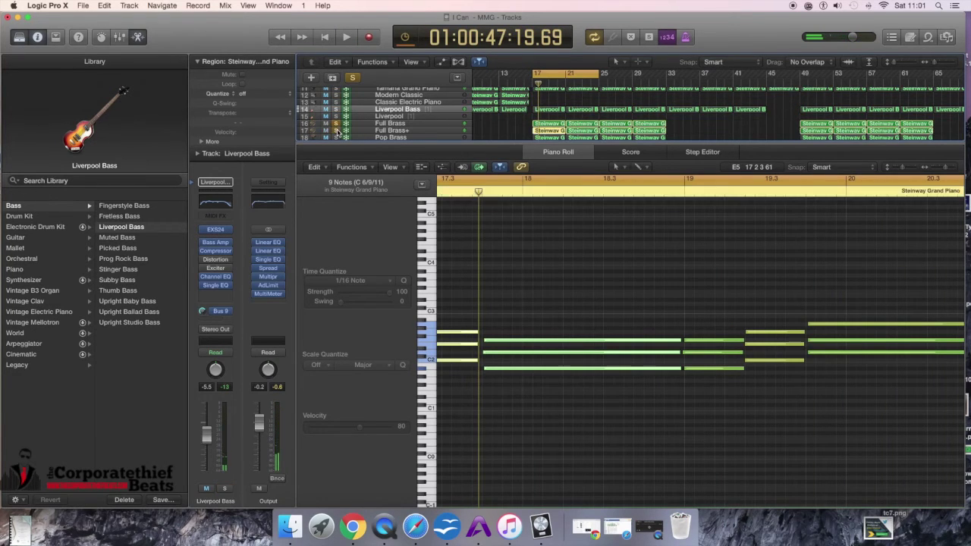
- Play the two Full Brass tracks alone while viewing the whole Full Brass+ region in the Piano Roll, and return to the full arrangement
key("space")
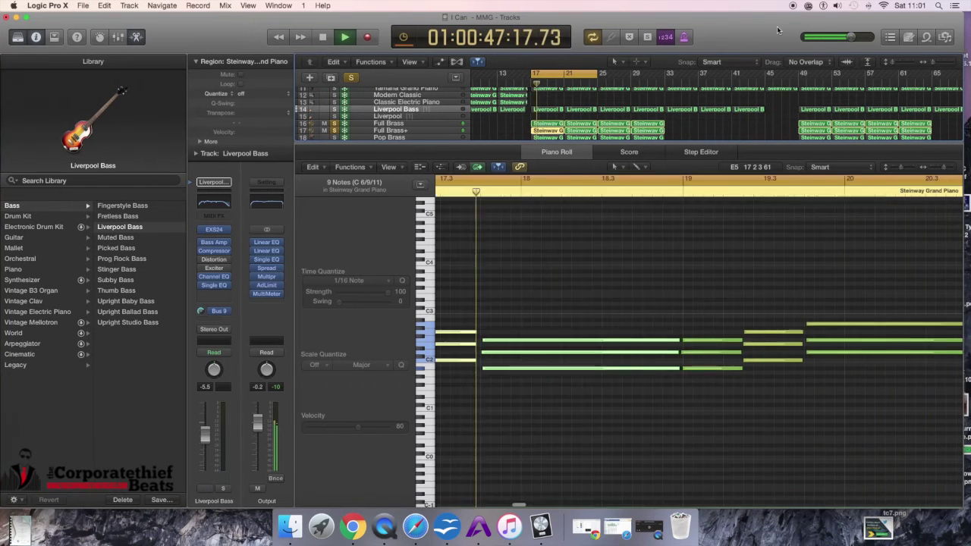
left_click_drag(782, 41, 754, 41)
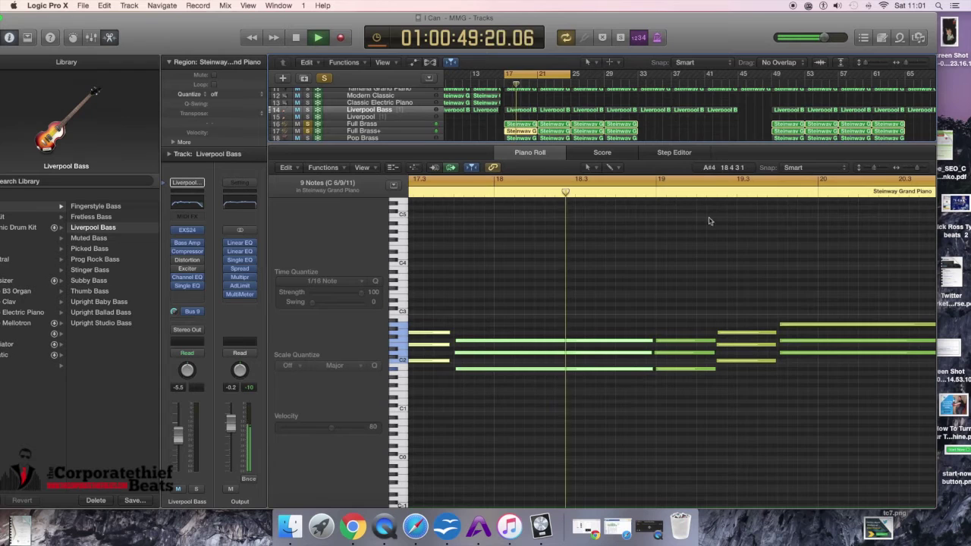
left_click_drag(917, 167, 913, 169)
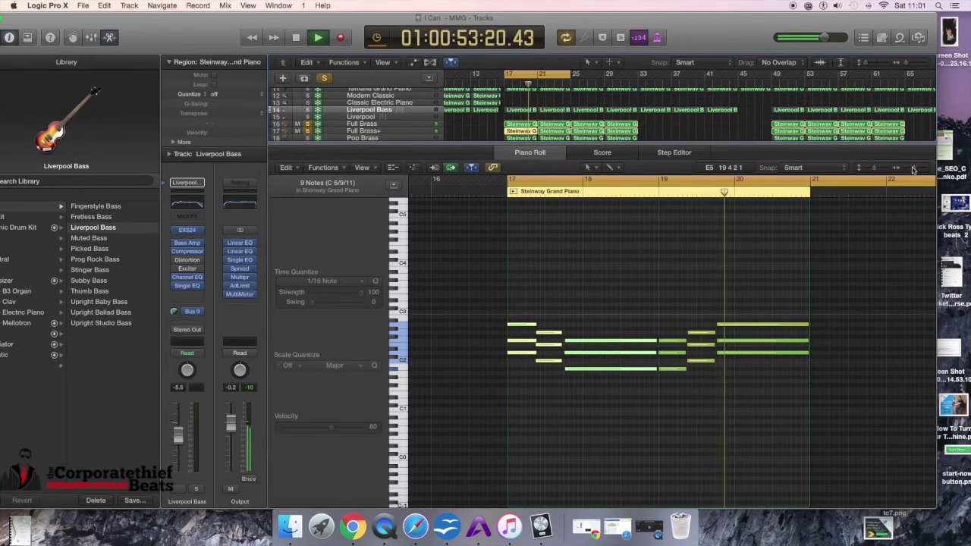
key("space")
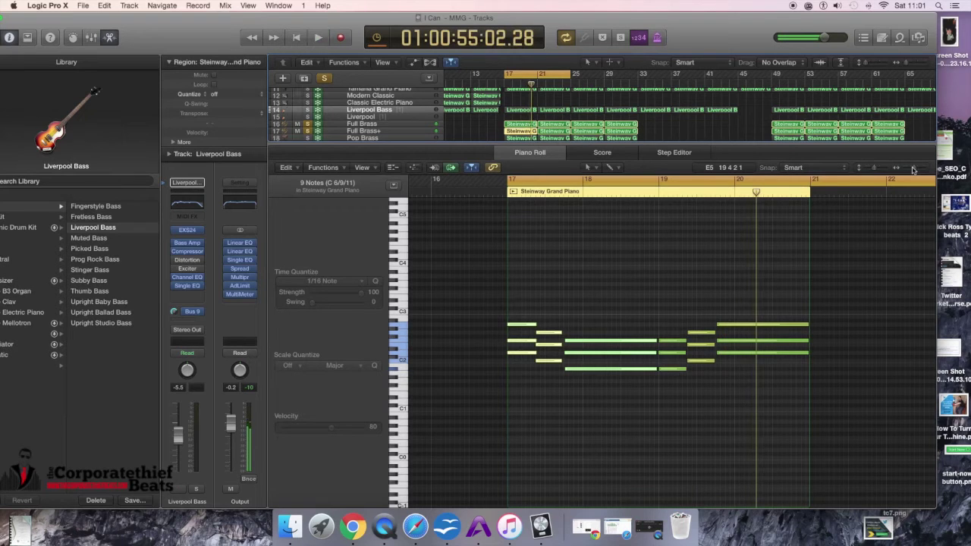
key("x")
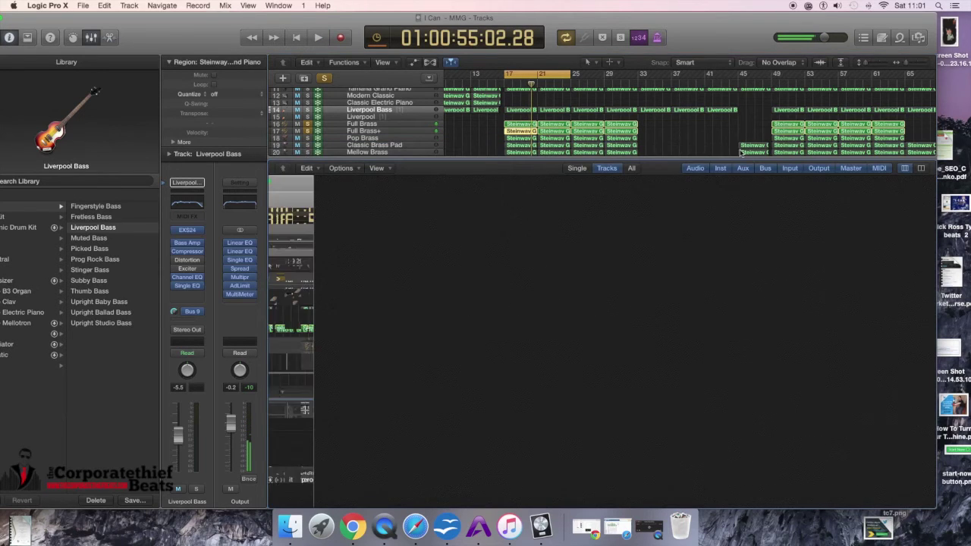
key("x")
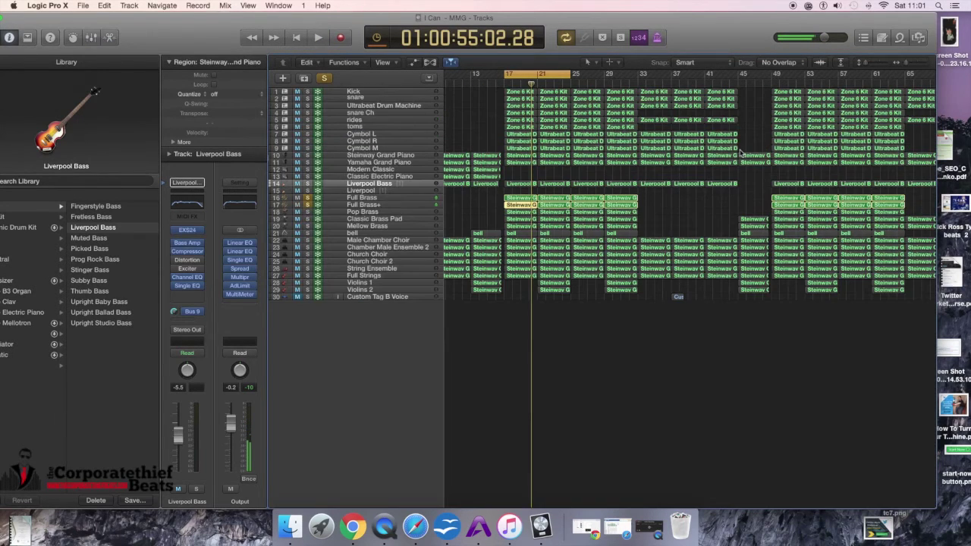
- Add Pop Brass to the soloed Full Brass and Full Brass+ tracks and play them together briefly
left_click(307, 212)
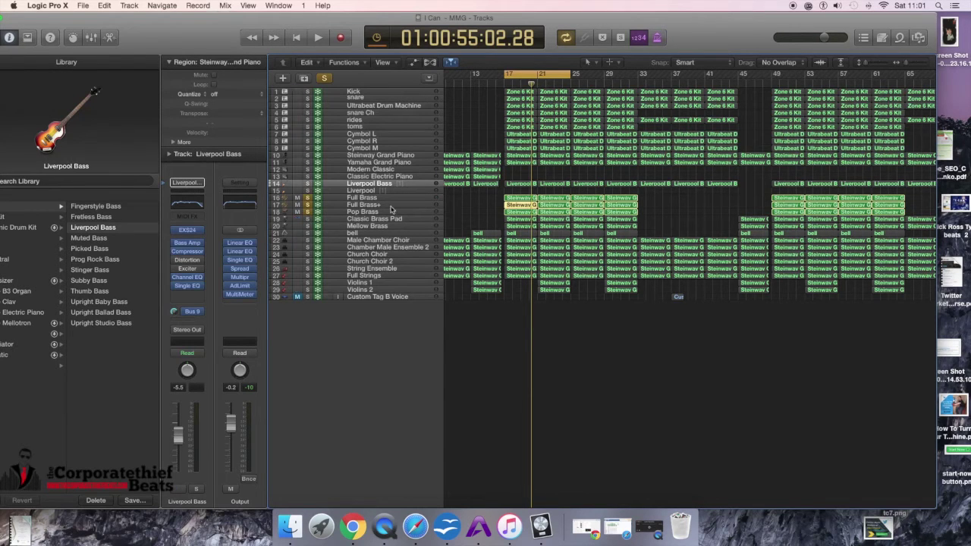
key("space")
key("space")
left_click_drag(465, 215, 601, 214)
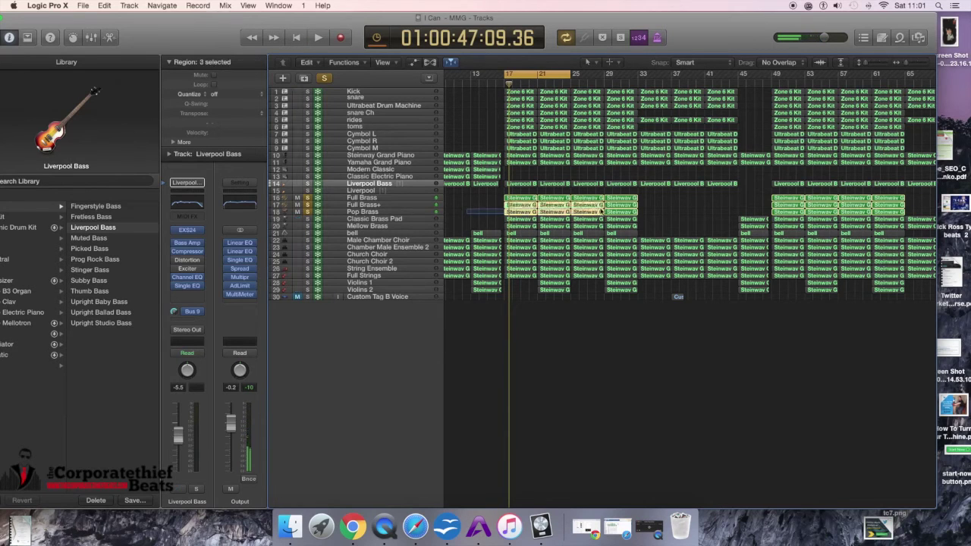
left_click(523, 213)
key("Delete")
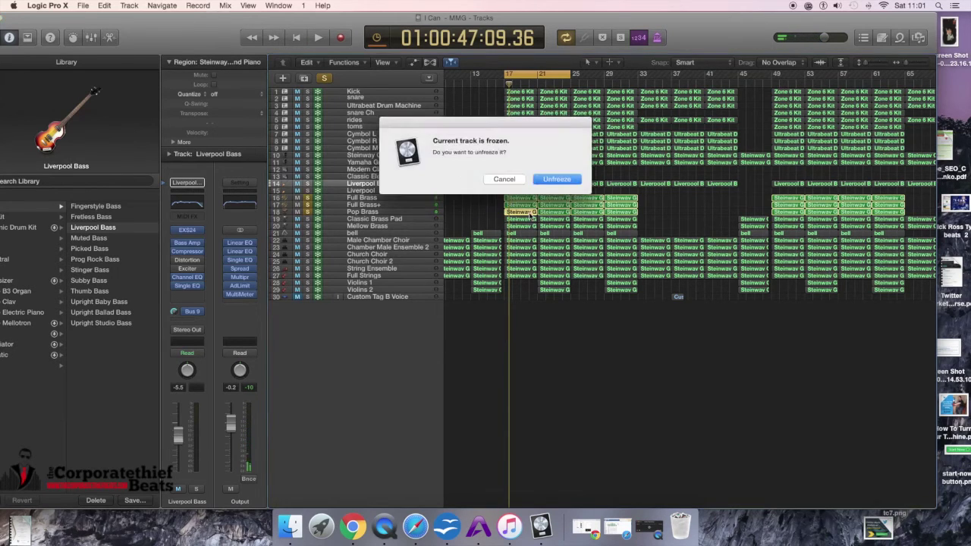
left_click(520, 180)
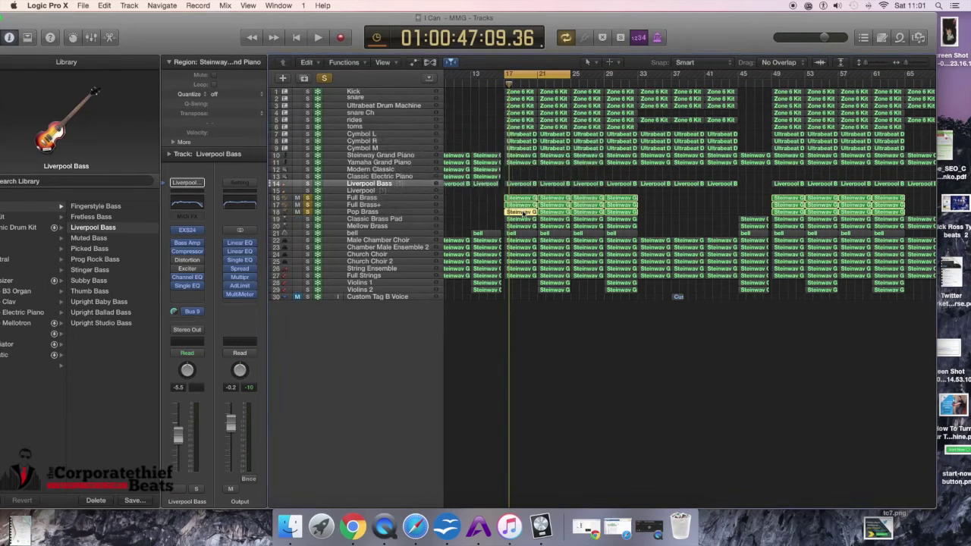
- Open the first Pop Brass region in the Piano Roll, play its notes with the soloed brass, and return to the full arrangement
double_click(522, 213)
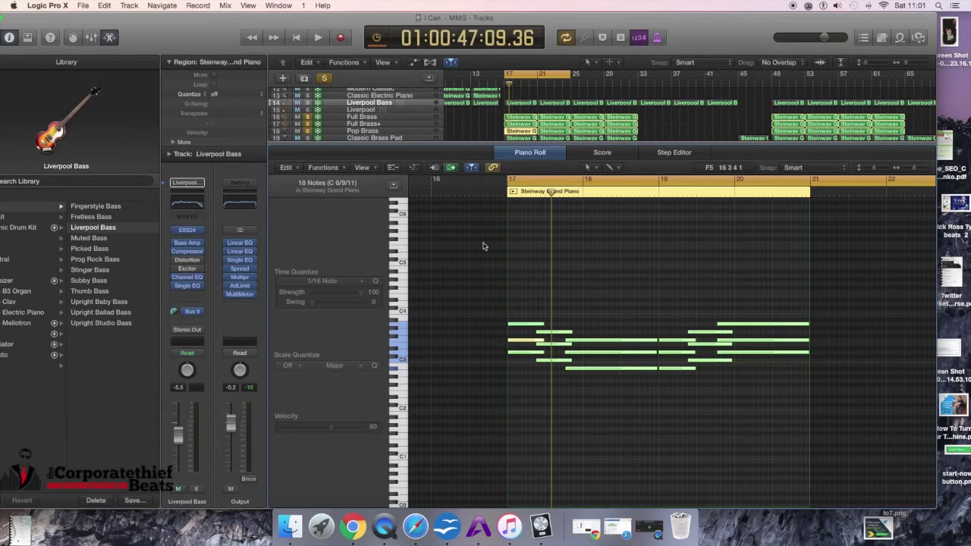
key("space")
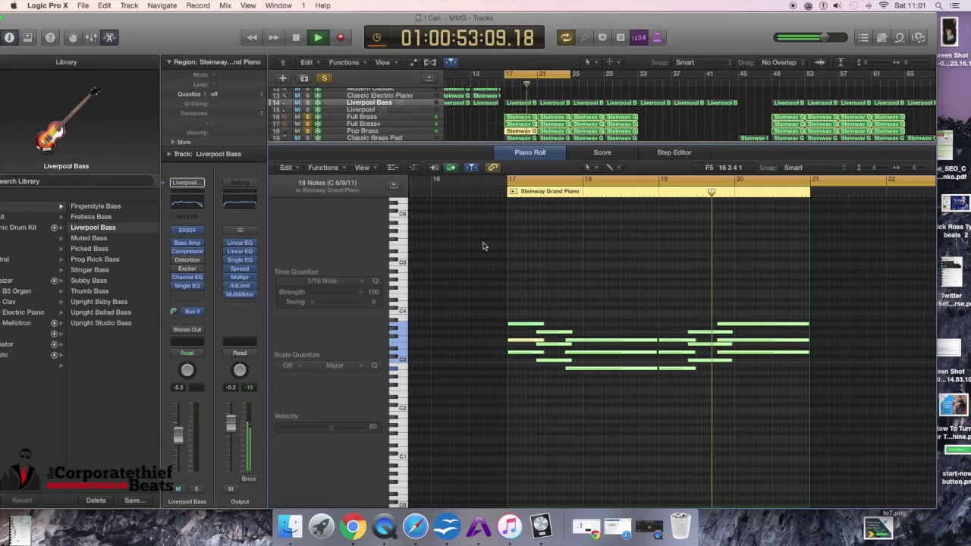
key("space")
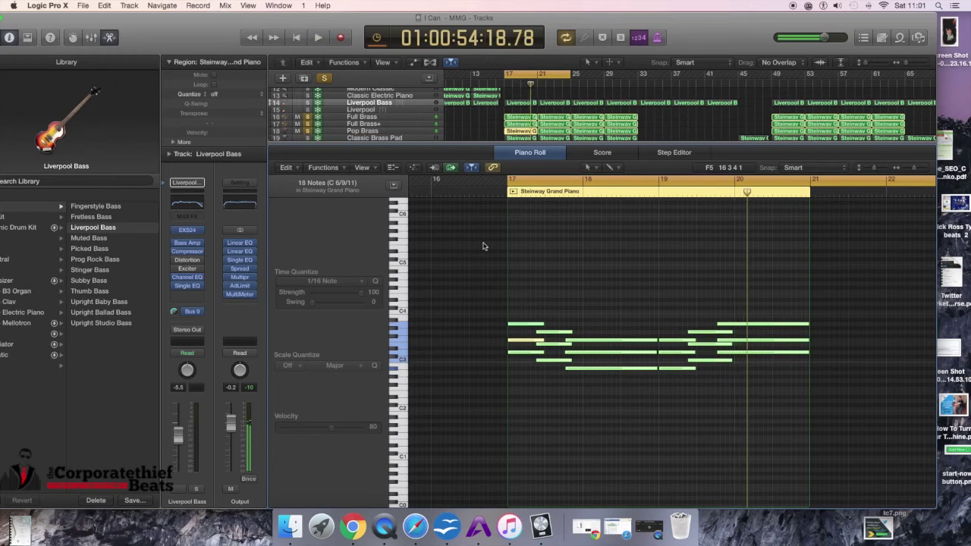
key("x")
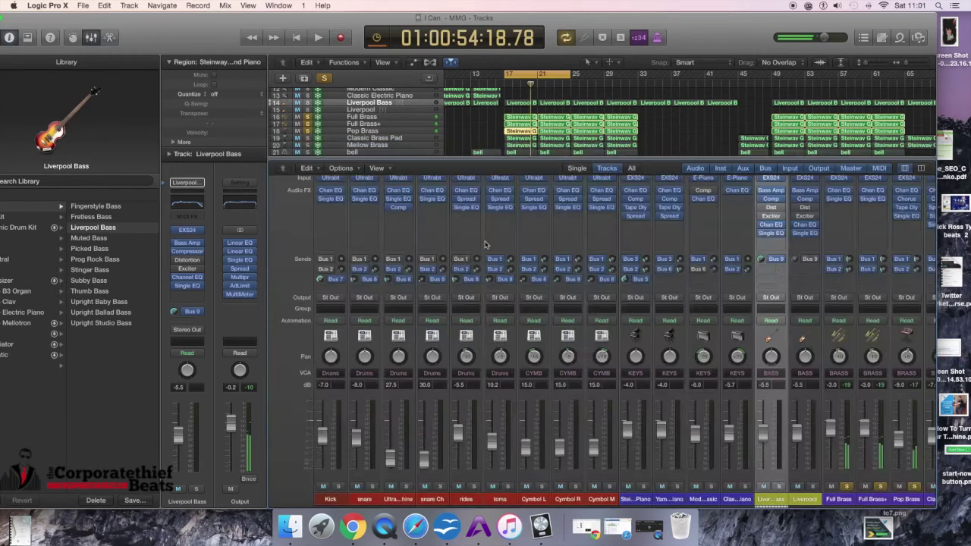
key("x")
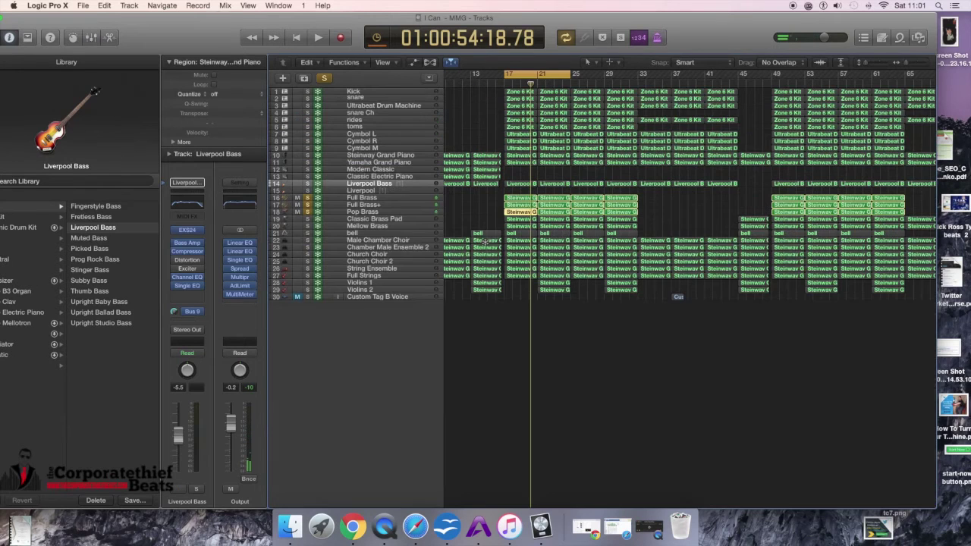
- Add Classic Brass Pad to the soloed brass tracks and play them together
left_click(308, 219)
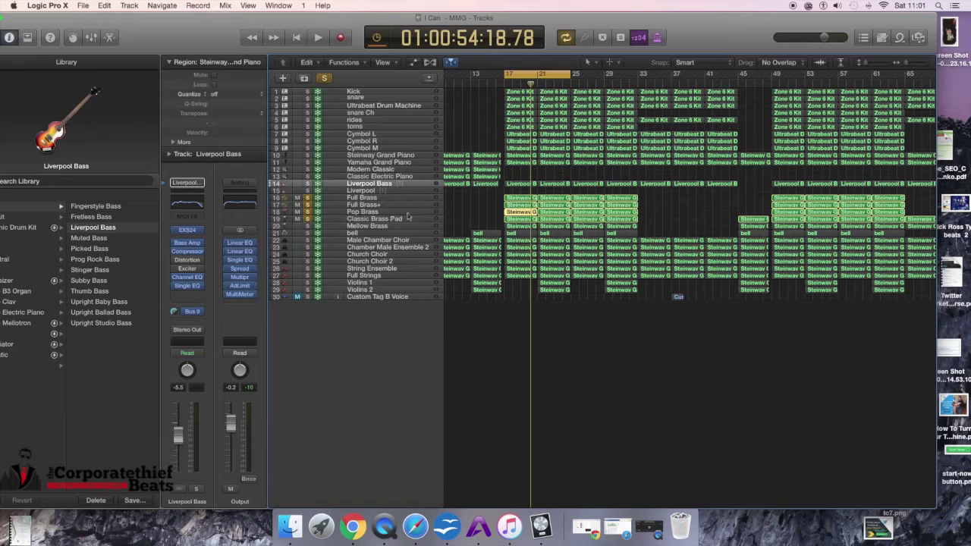
key("space")
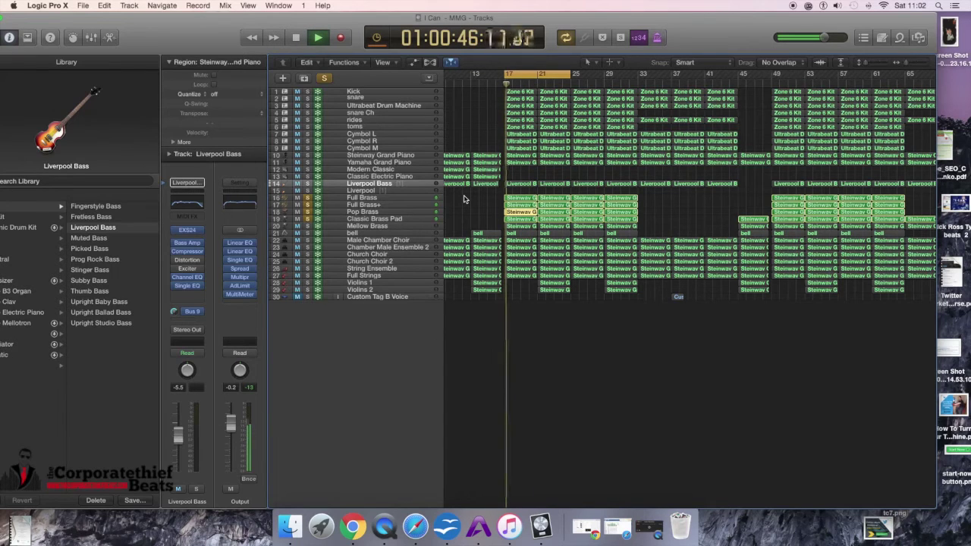
key("space")
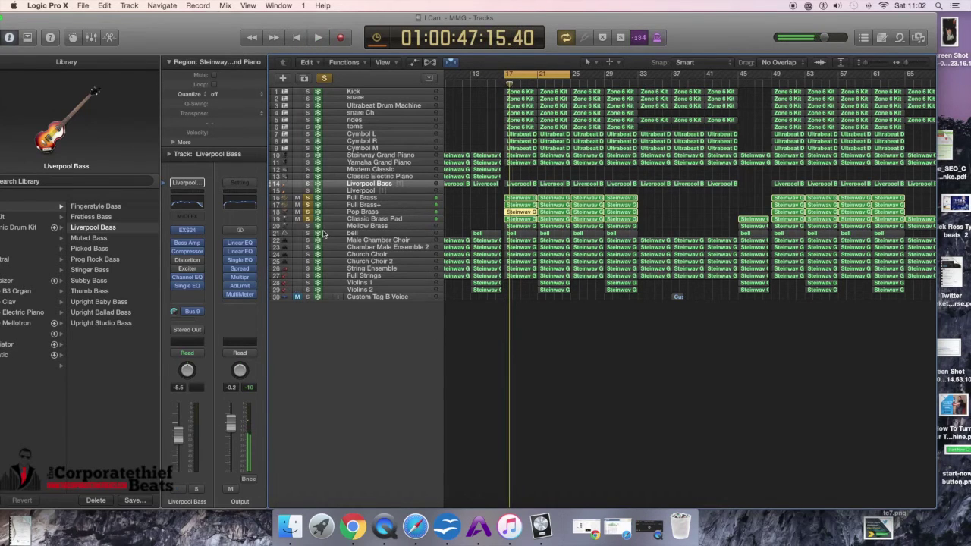
- Solo Mellow Brass and, during playback, unsolo Pop Brass, Full Brass+ and Full Brass to hear it with only Classic Brass Pad
left_click(308, 226)
key("space")
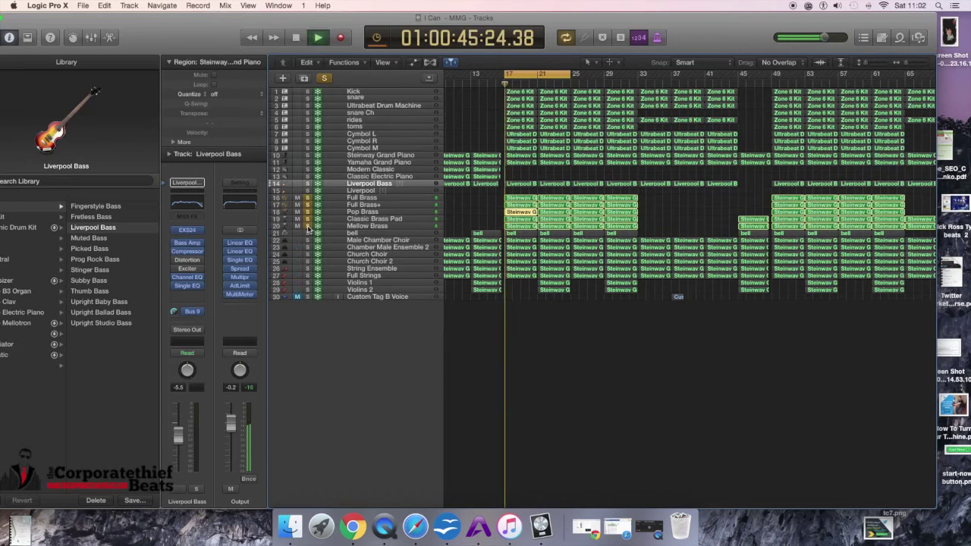
left_click(307, 211)
left_click(307, 204)
left_click(307, 197)
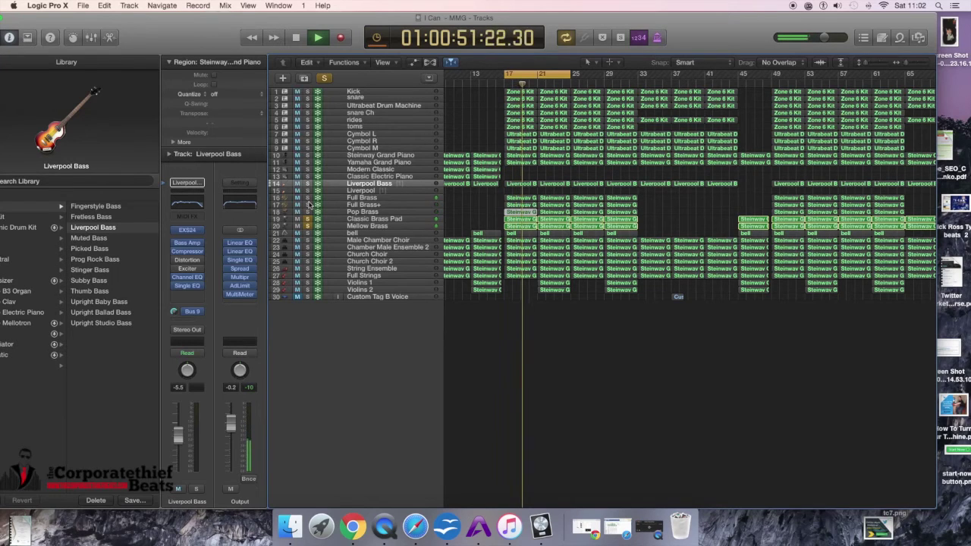
key("space")
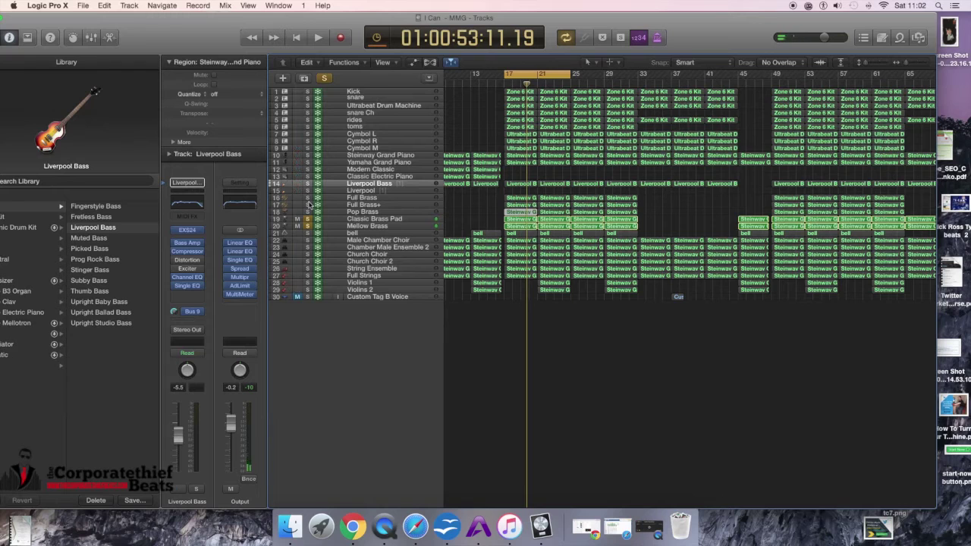
- Solo Full Brass+, Pop Brass and Full Brass again alongside Classic Brass Pad and Mellow Brass
left_click(308, 204)
left_click(308, 211)
left_click(308, 198)
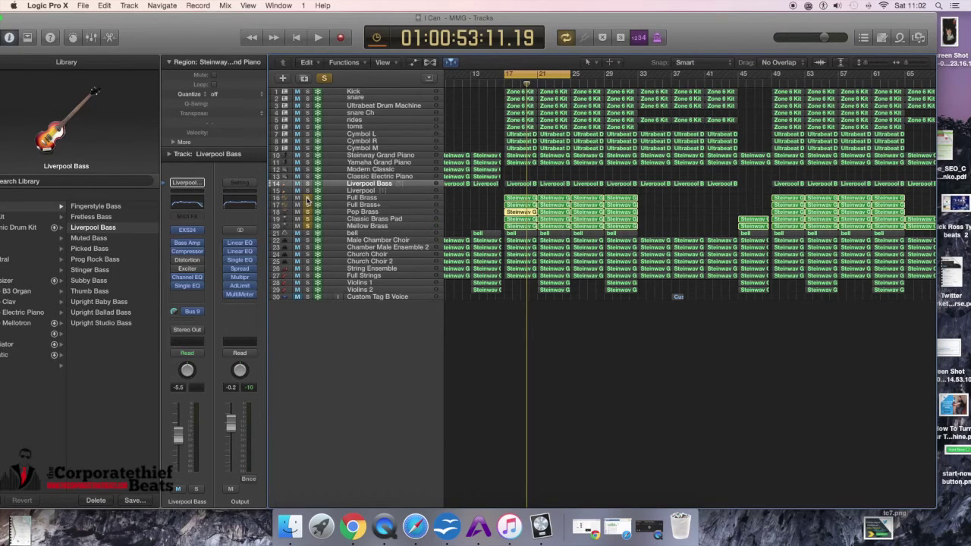
- Go through the Classic Brass Pad, Pop Brass, Full Brass+, Full Brass and Mellow Brass tracks to view their instruments and channel strips
left_click(367, 220)
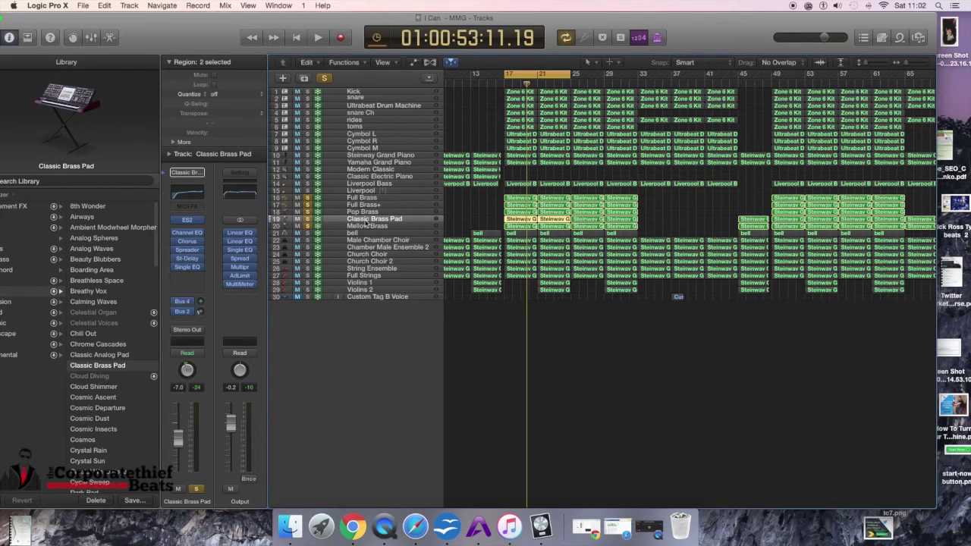
left_click(369, 212)
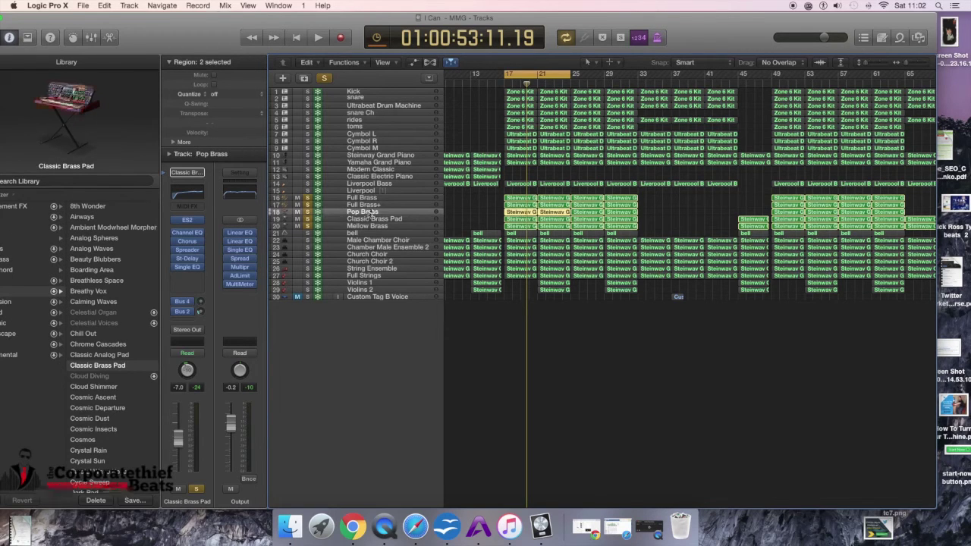
key("Up")
key("Up")
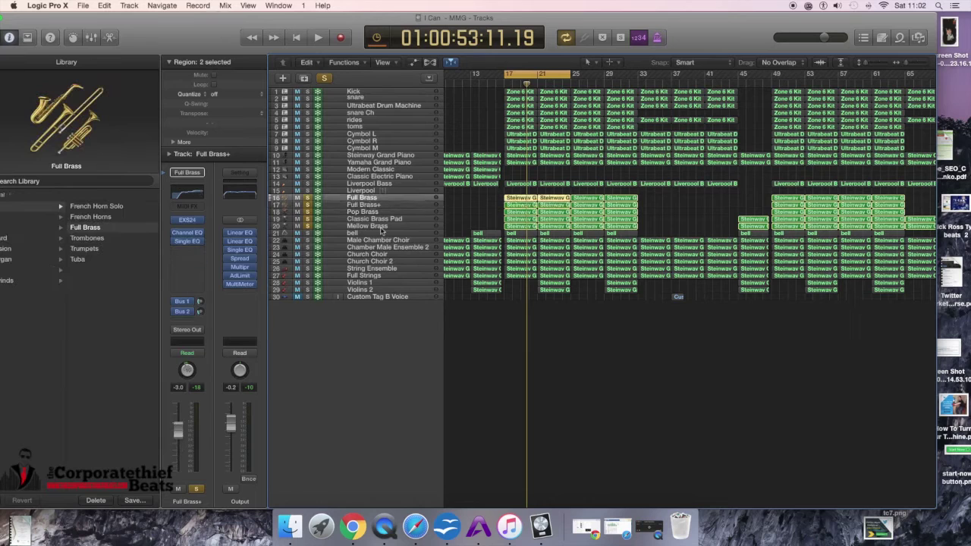
left_click(381, 227)
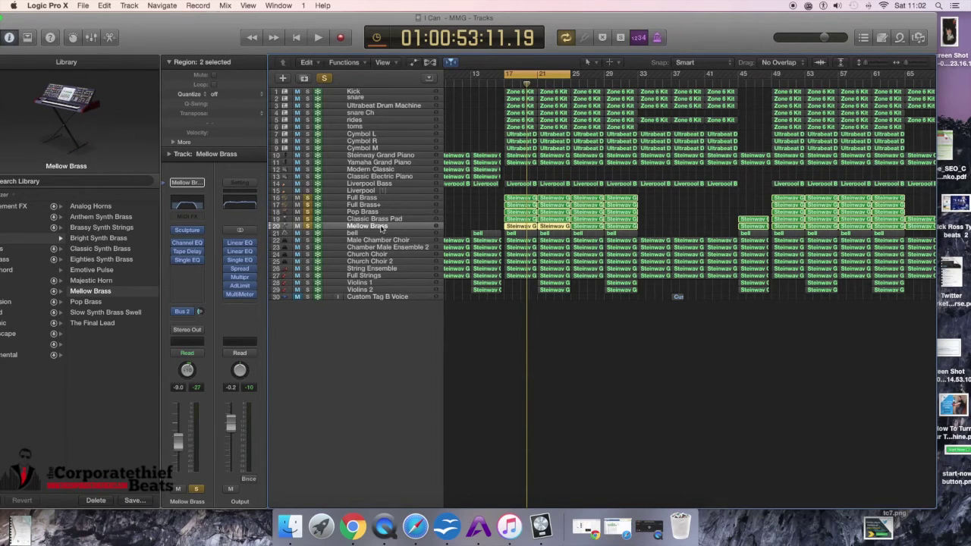
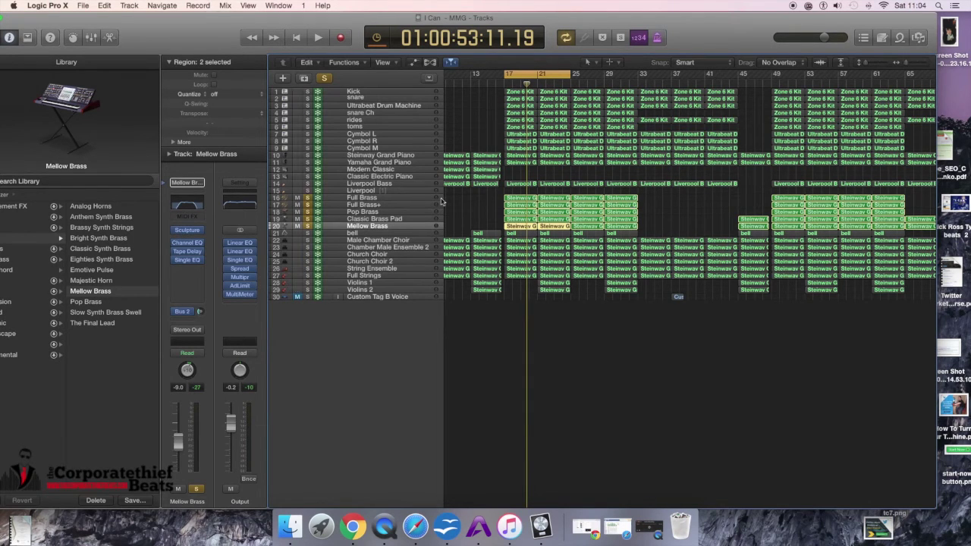
- Unsolo all five brass tracks and solo bell, Male Chamber Choir, Chamber Male Ensemble 2, both Church Choirs, String Ensemble and Full Strings instead
left_click_drag(310, 227, 305, 200)
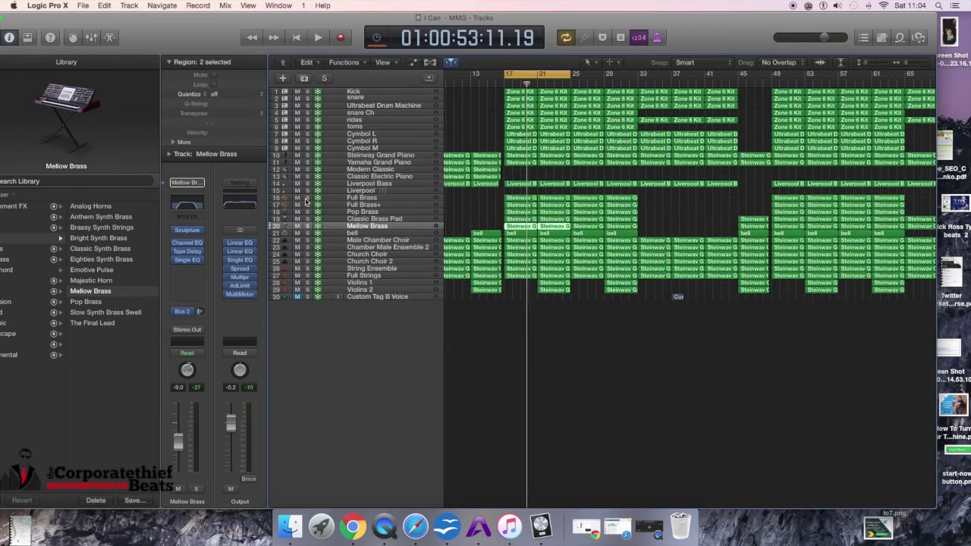
left_click(307, 233)
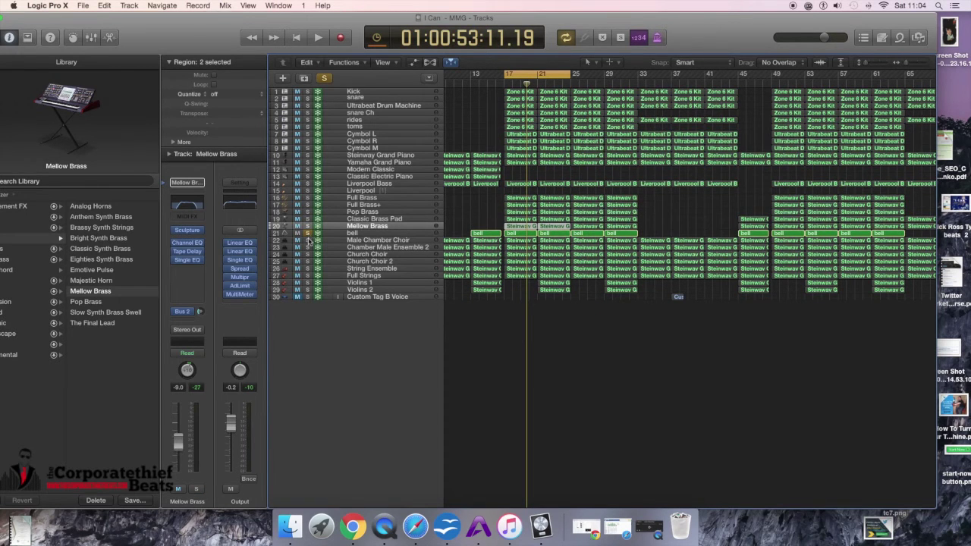
left_click(307, 240)
left_click(307, 247)
left_click(307, 255)
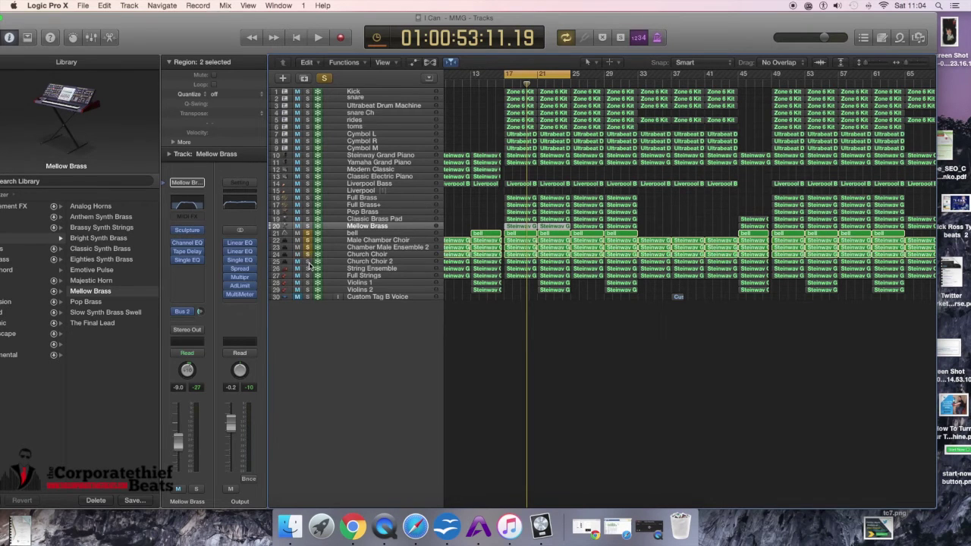
left_click(307, 262)
left_click(307, 269)
left_click(307, 275)
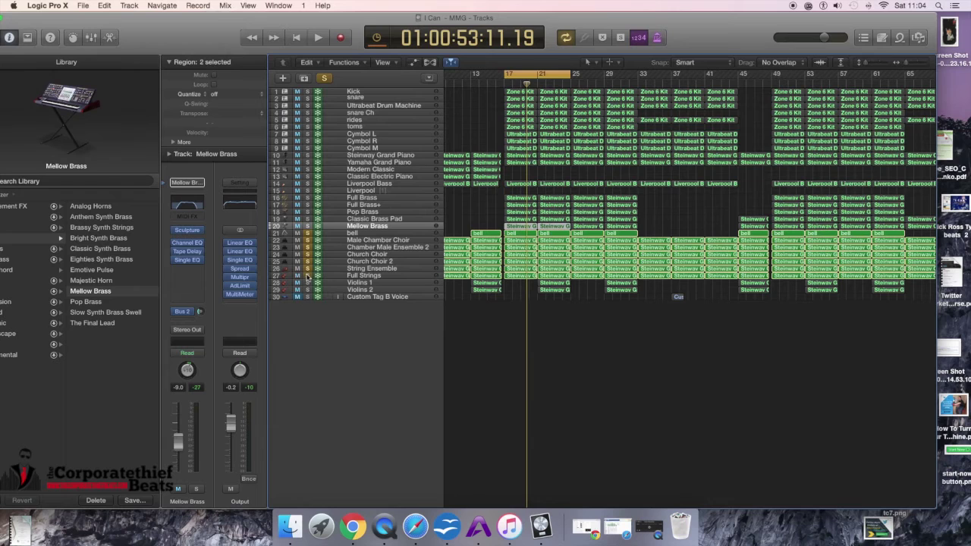
- Add Violins 1 and Violins 2 to the soloed bell, choir and string tracks and play the group
left_click(307, 282)
left_click(307, 289)
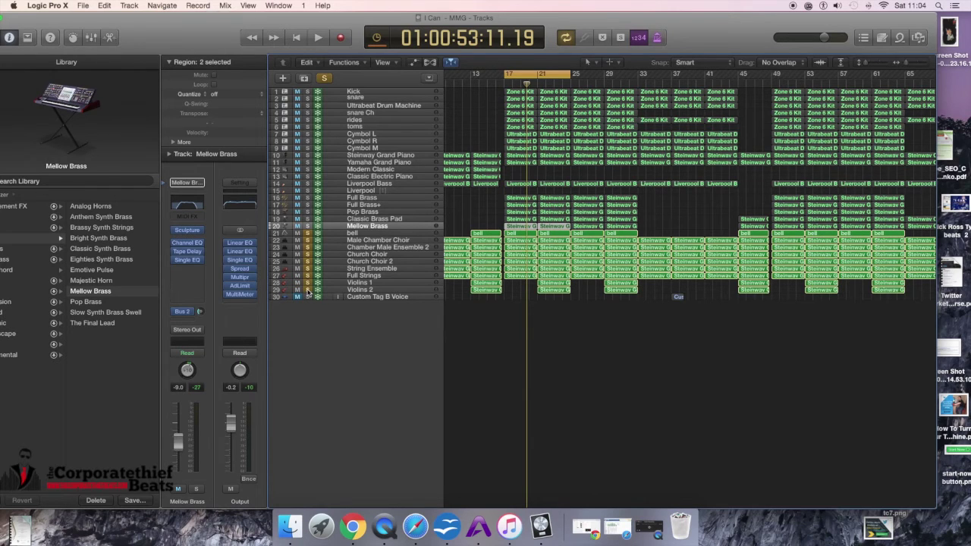
key("space")
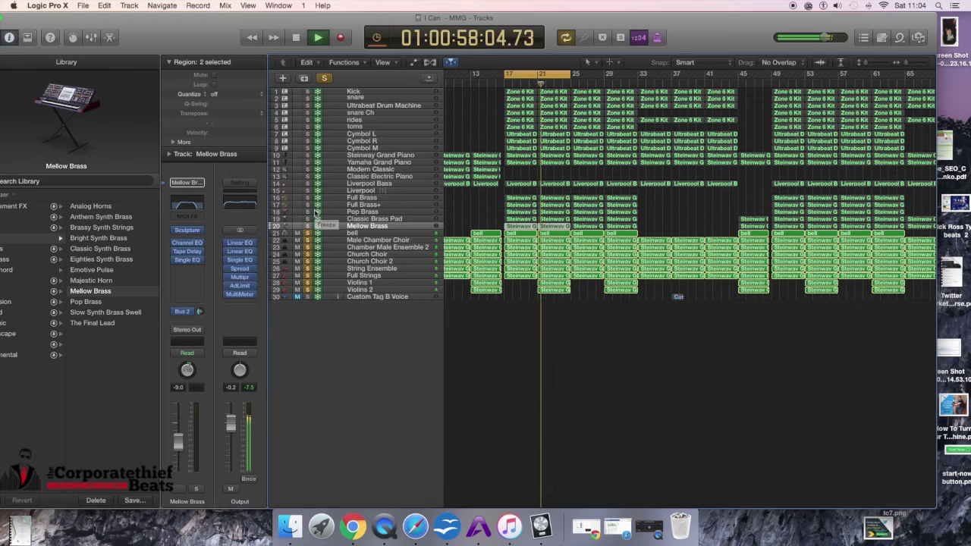
key("space")
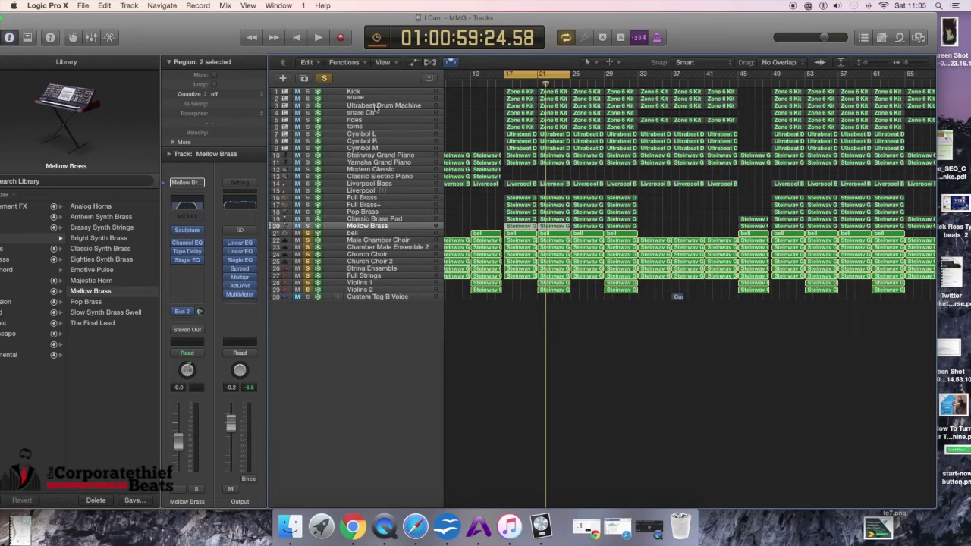
- Clear all solos and play the full mix from bar 17 while adjusting the system volume
left_click(322, 79)
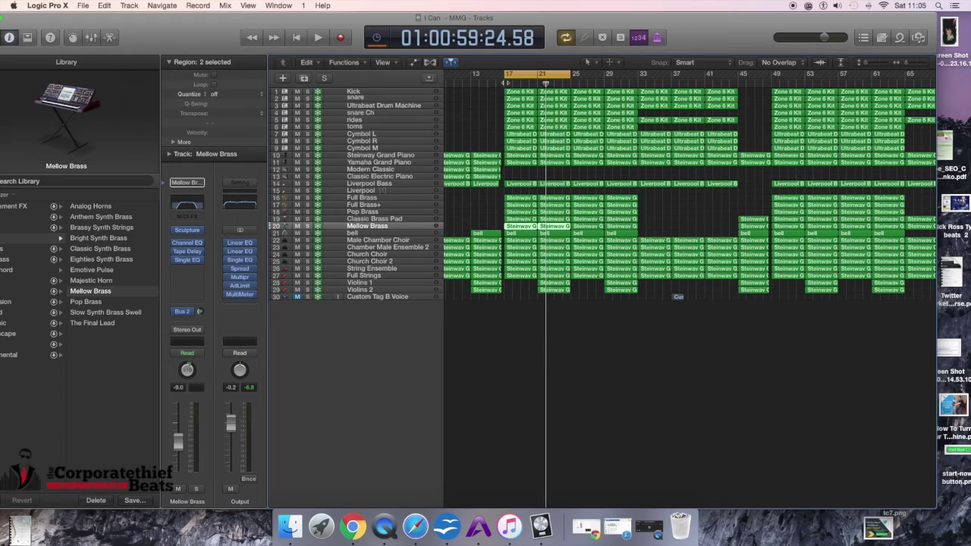
double_click(506, 81)
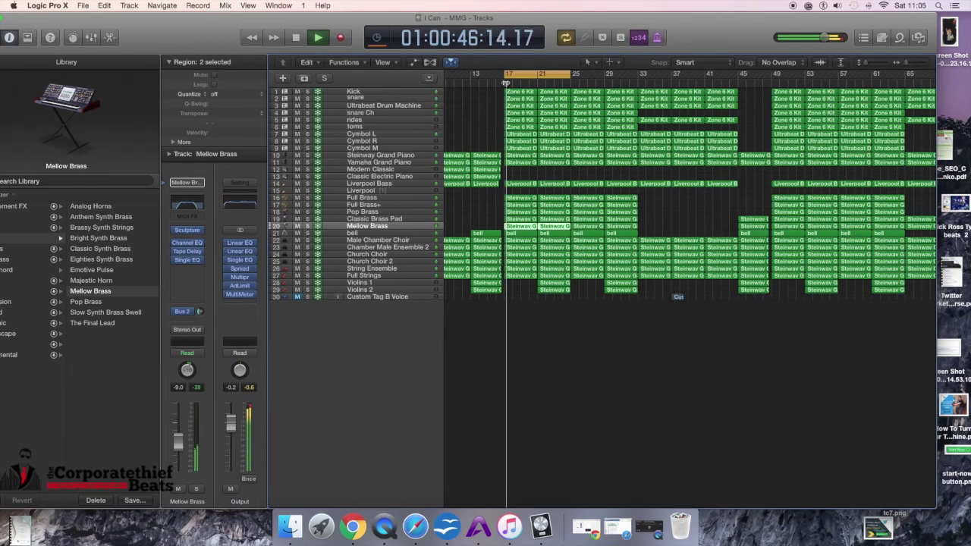
left_click(839, 7)
left_click(840, 46)
left_click(840, 7)
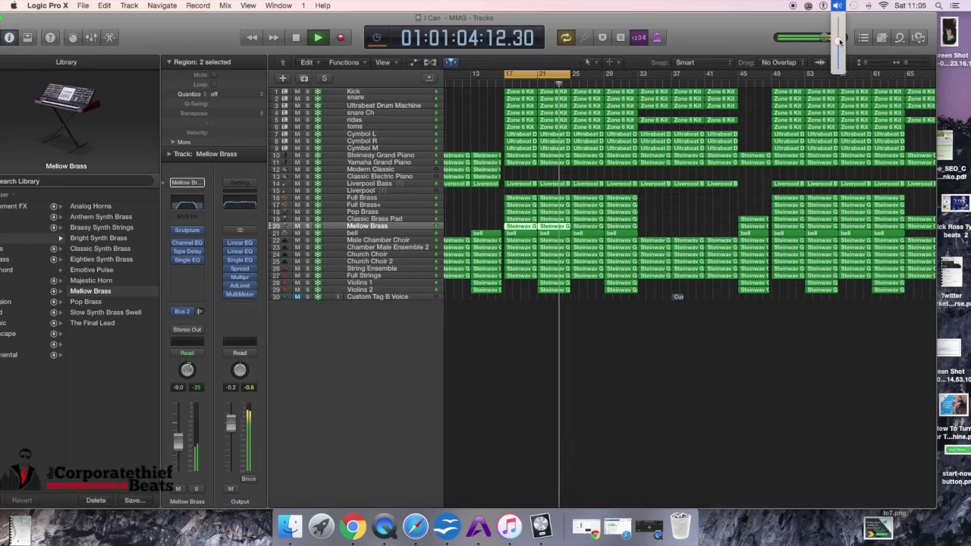
left_click(838, 42)
- Turn off cycle playback and play the arrangement on from about bar 32, where the brass drops out
left_click(566, 73)
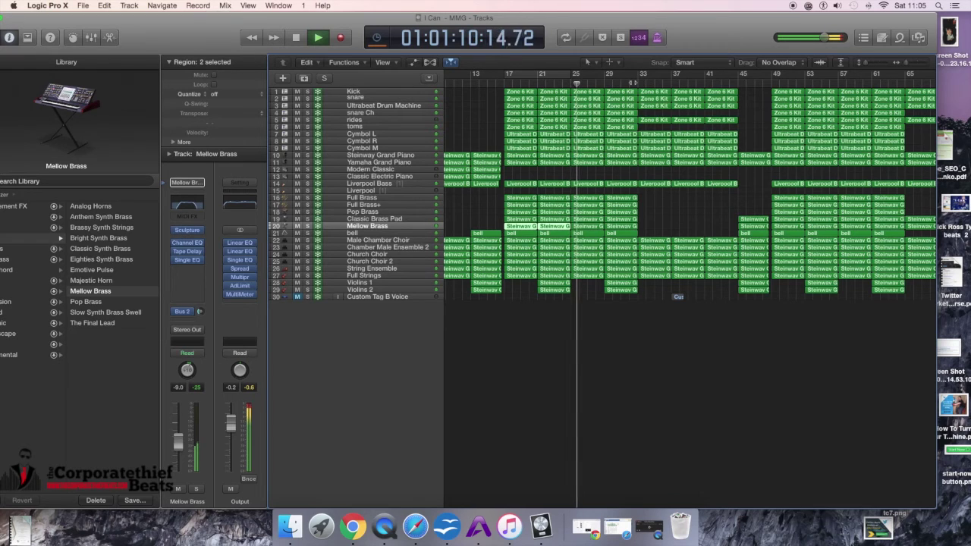
key("space")
left_click(638, 81)
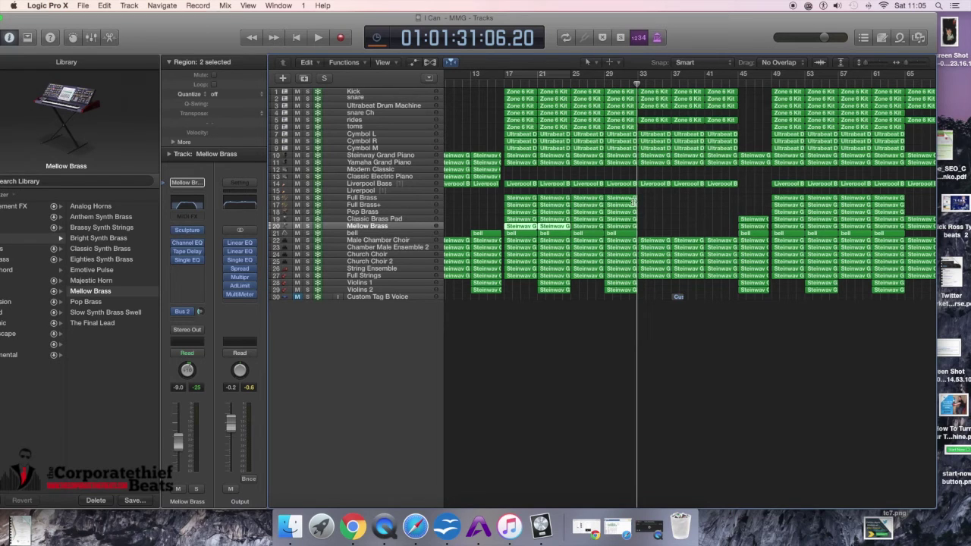
key("space")
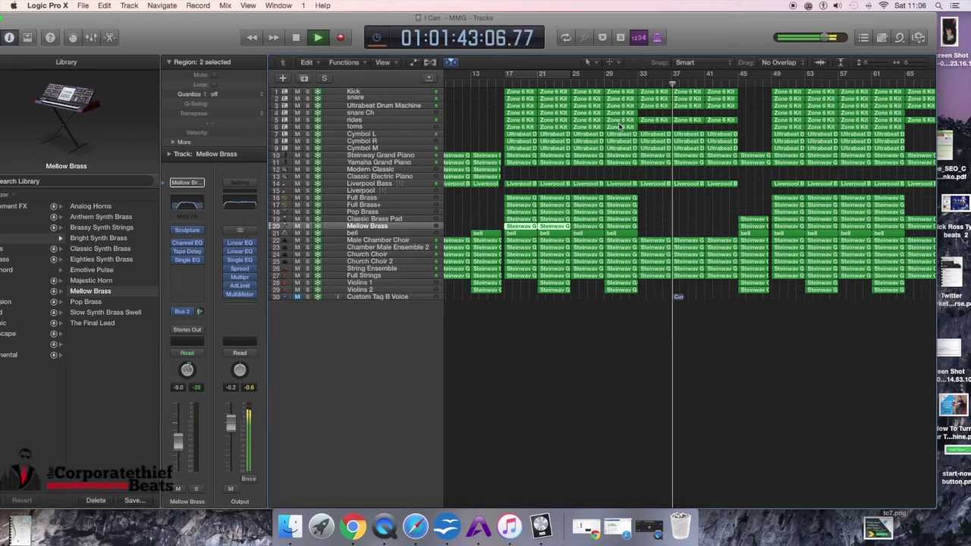
key("space")
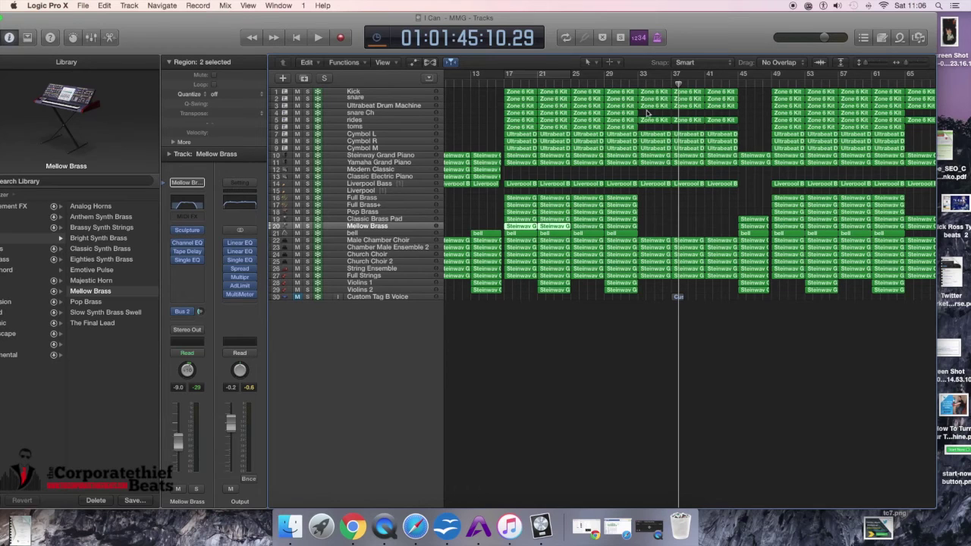
- Play the section around bar 40, moving on to the transition at about bar 44 and through to bar 51
left_click_drag(705, 82, 699, 82)
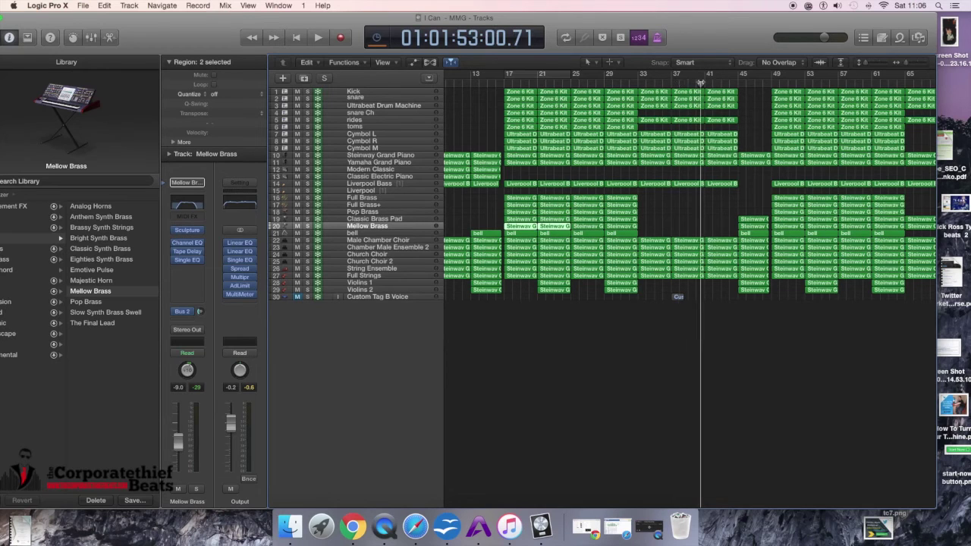
left_click(679, 81)
key("space")
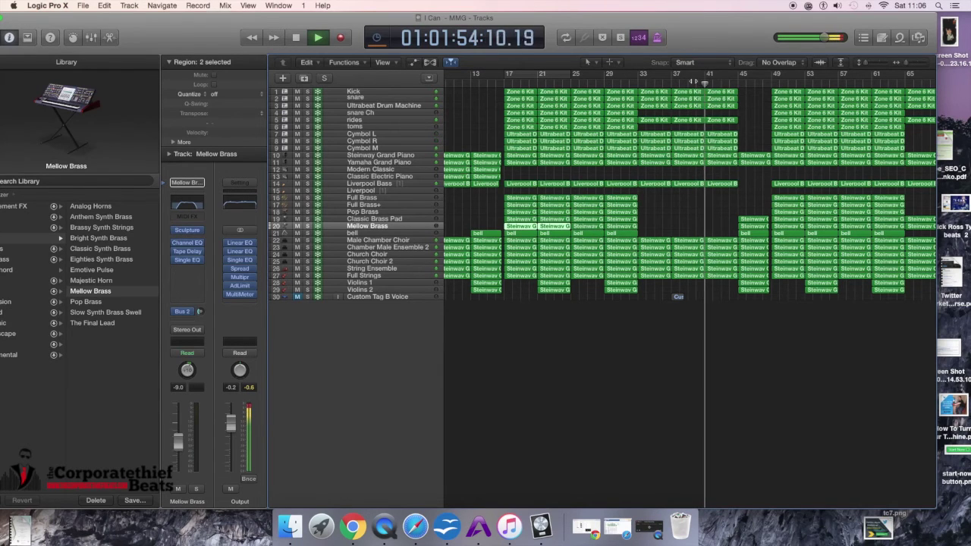
left_click(739, 82)
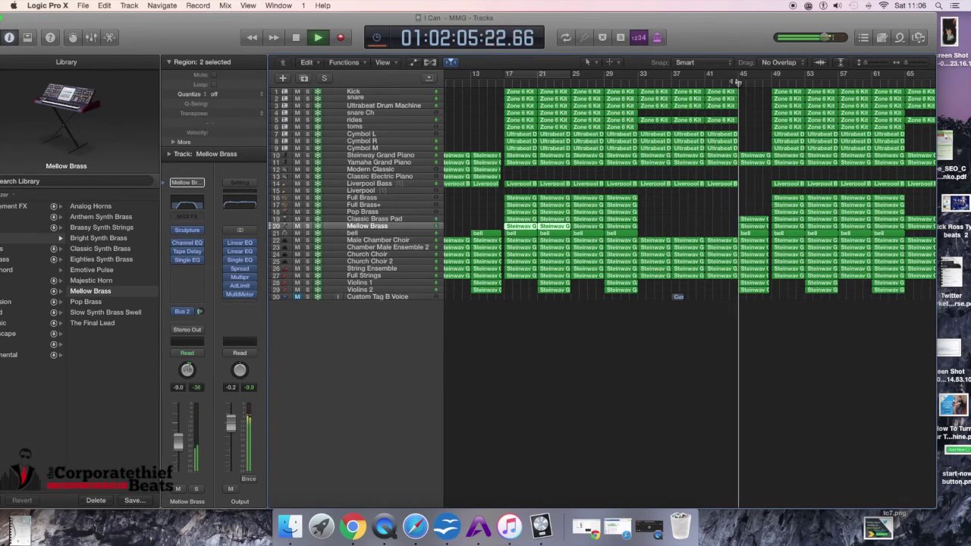
left_click(734, 81)
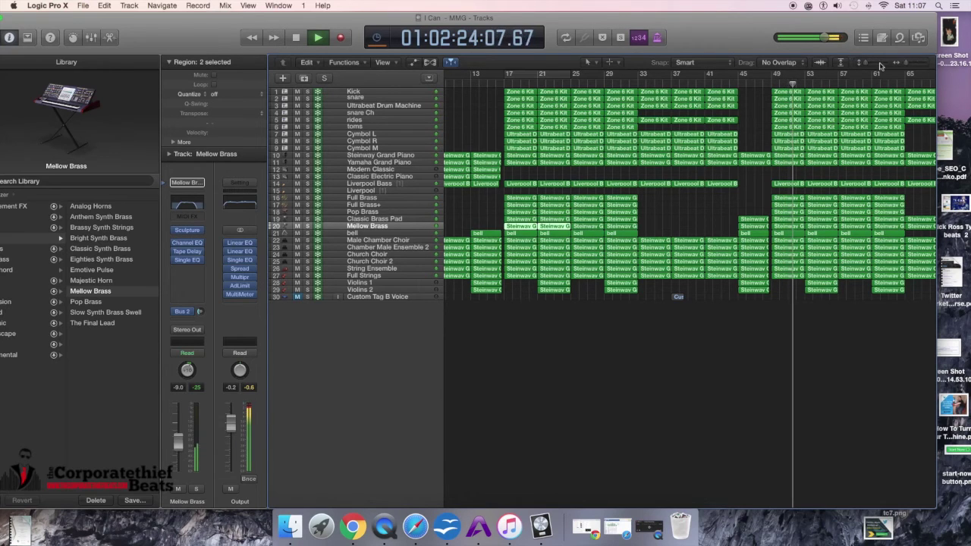
key("space")
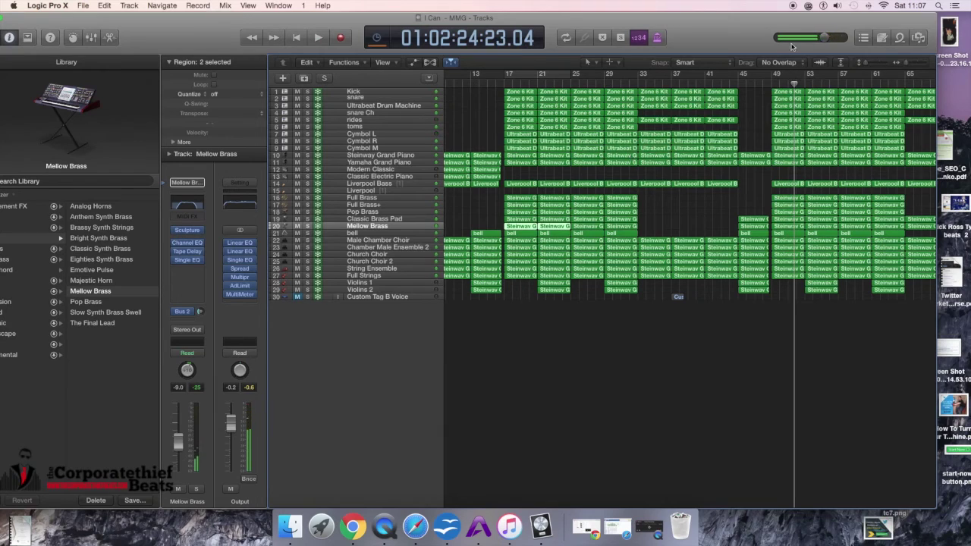
- Move on to the second half of the arrangement and play the section around bar 61
left_click_drag(865, 64, 907, 66)
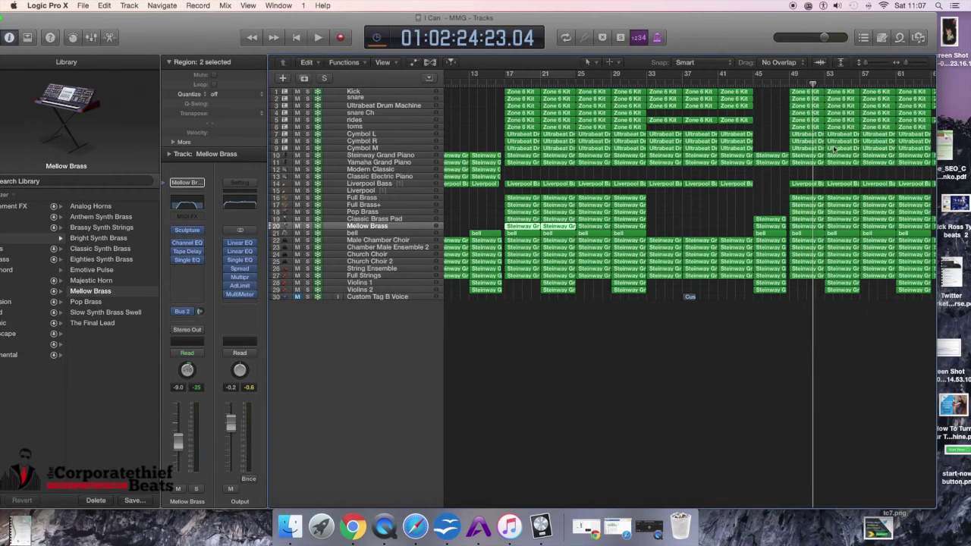
left_click_drag(605, 19, 583, 18)
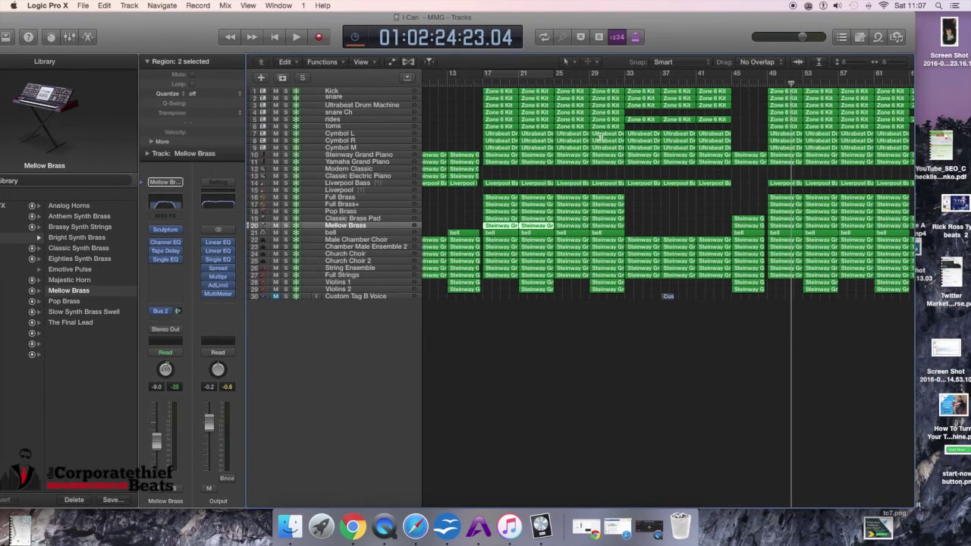
left_click_drag(792, 83, 884, 83)
left_click(506, 81)
key("space")
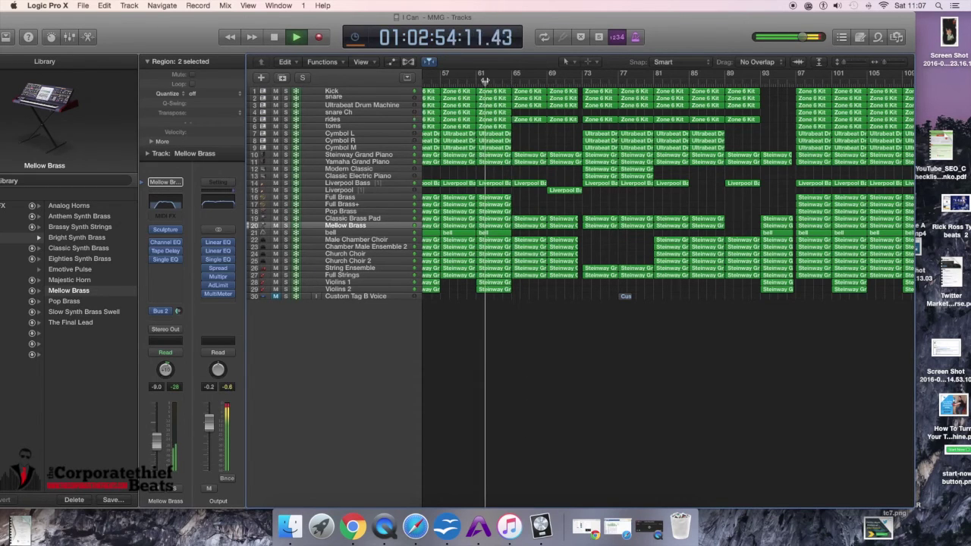
key("space")
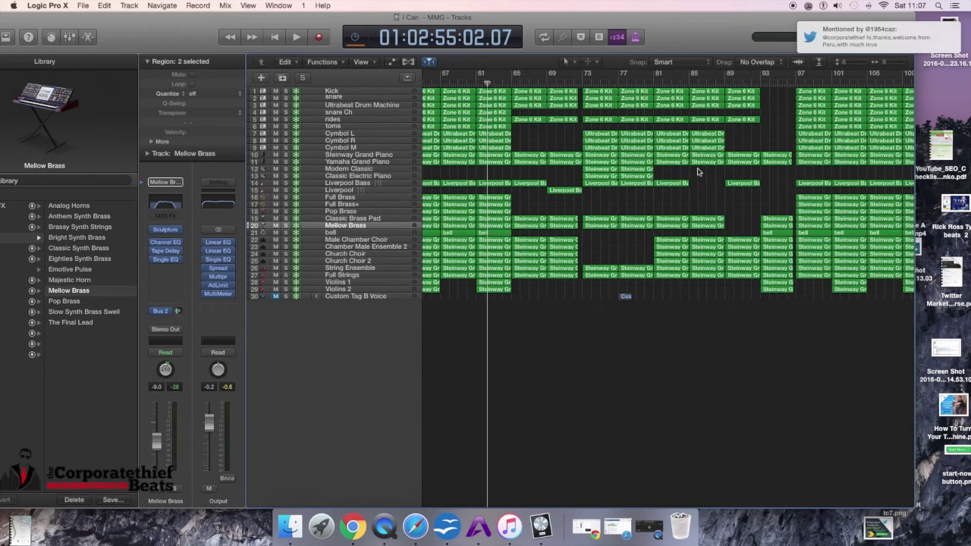
- Play the arrangement from about bar 65 into the section at bar 73
left_click(511, 79)
key("space")
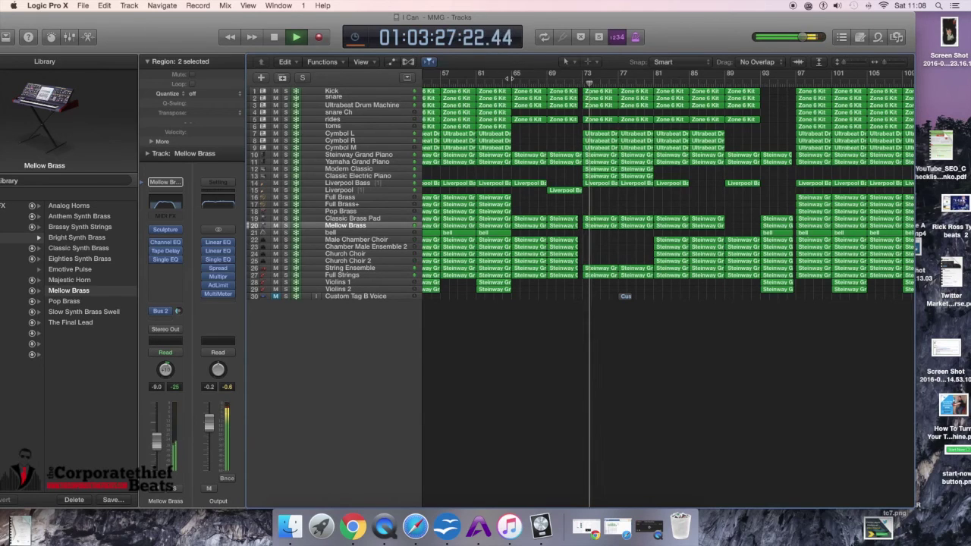
key("space")
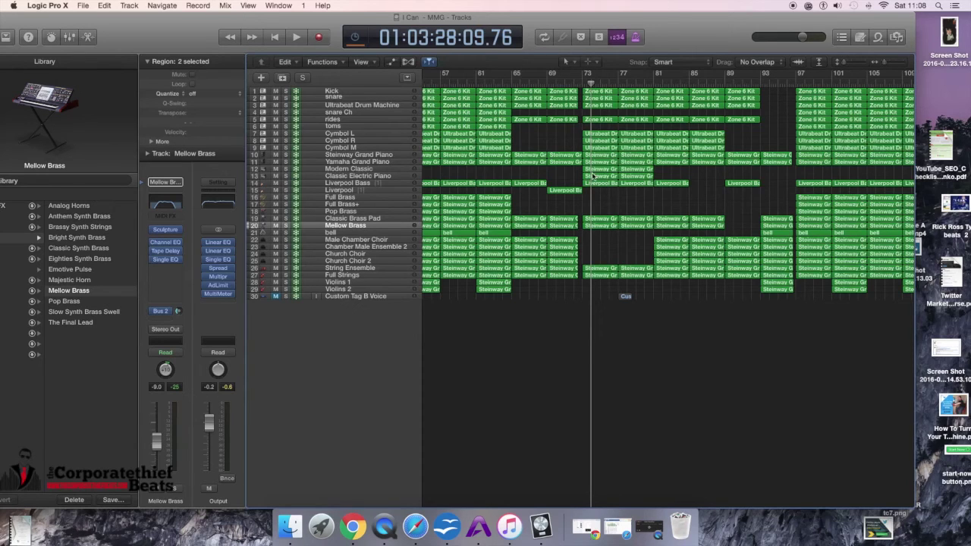
- Replay the transition into bar 73 with the whole arrangement in view, and play on from about bar 79
left_click(574, 80)
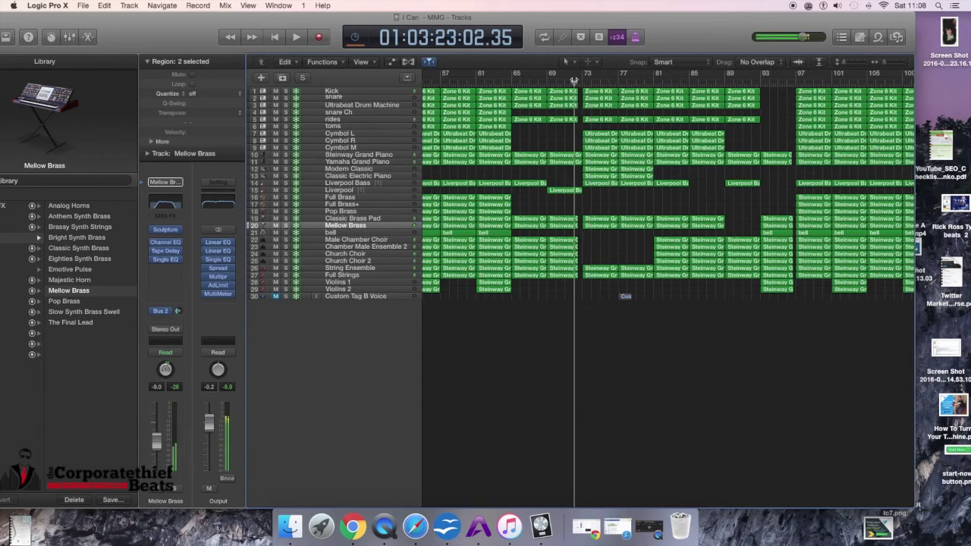
key("space")
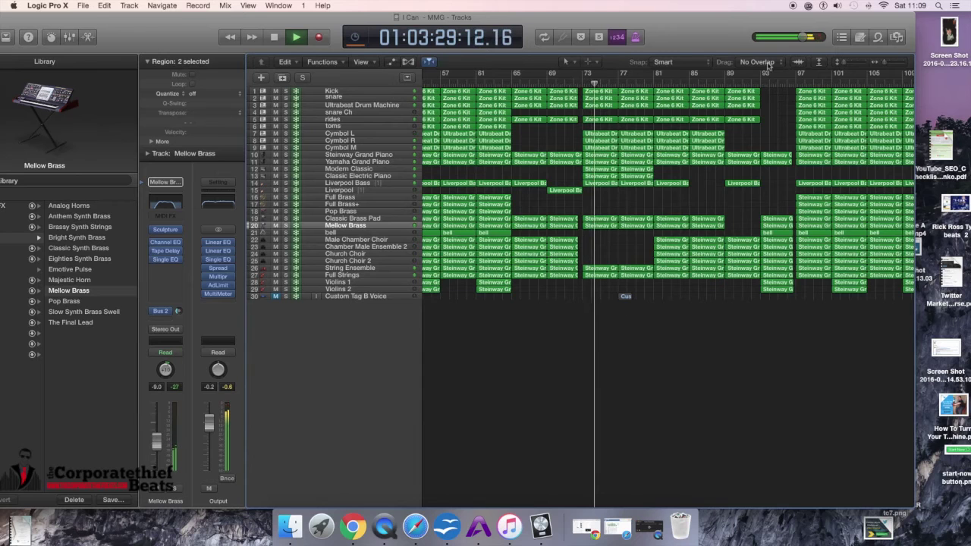
left_click_drag(882, 63, 876, 64)
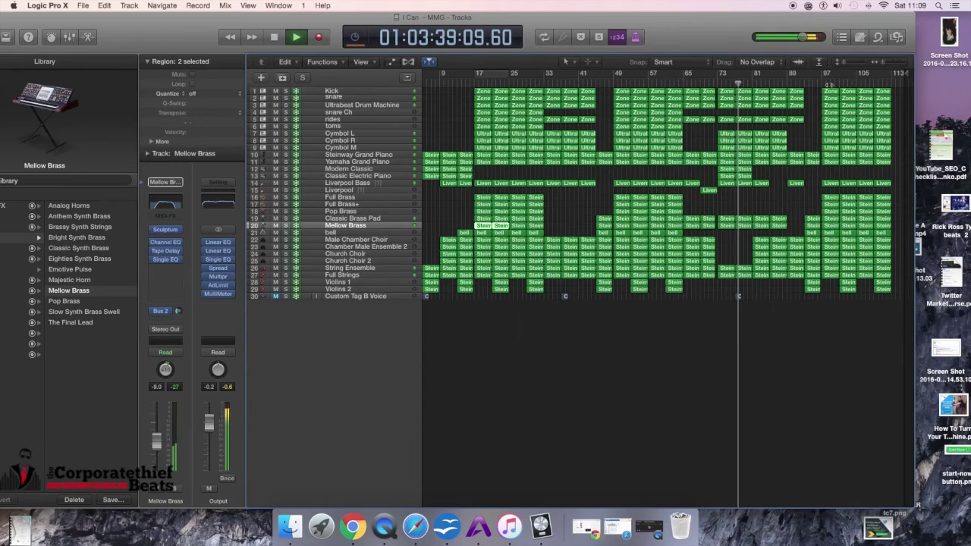
key("space")
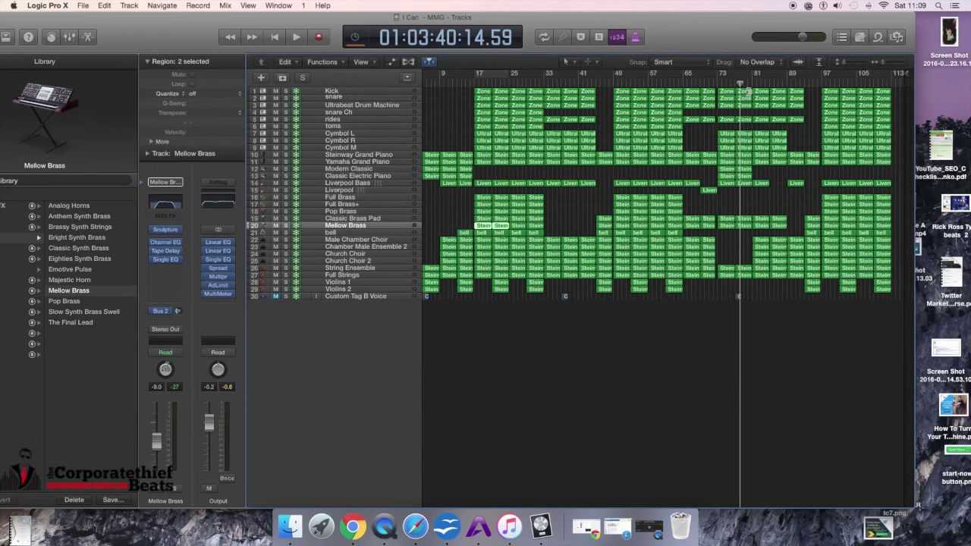
left_click_drag(740, 82, 750, 83)
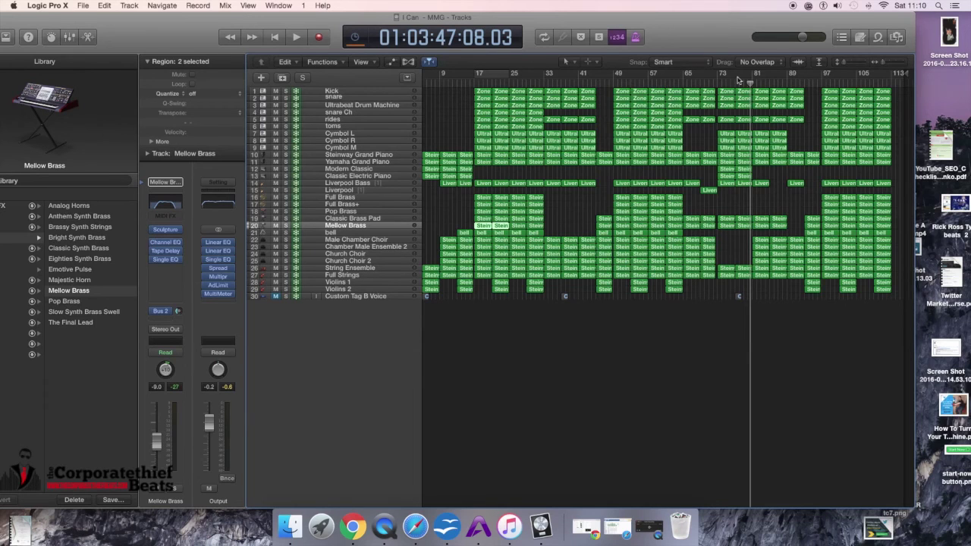
key("space")
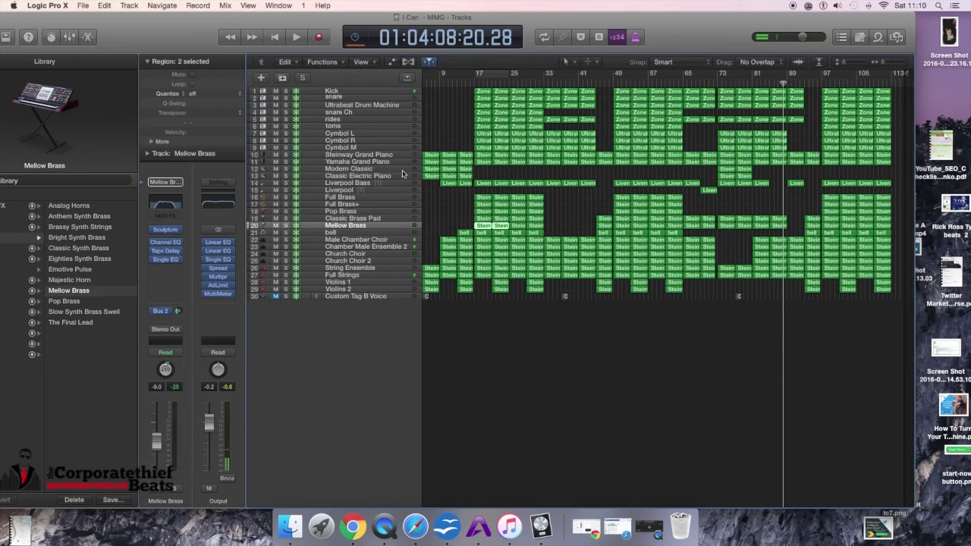
- Show the mixer at a larger height, inspect the Ultrabeat Drum Machine track's Channel EQ, and hide both again
key("x")
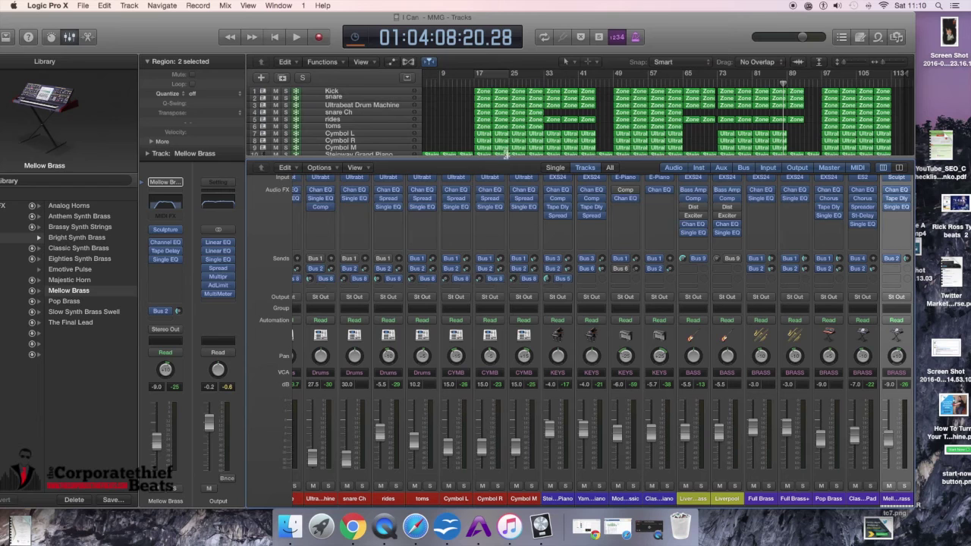
left_click_drag(505, 155, 508, 81)
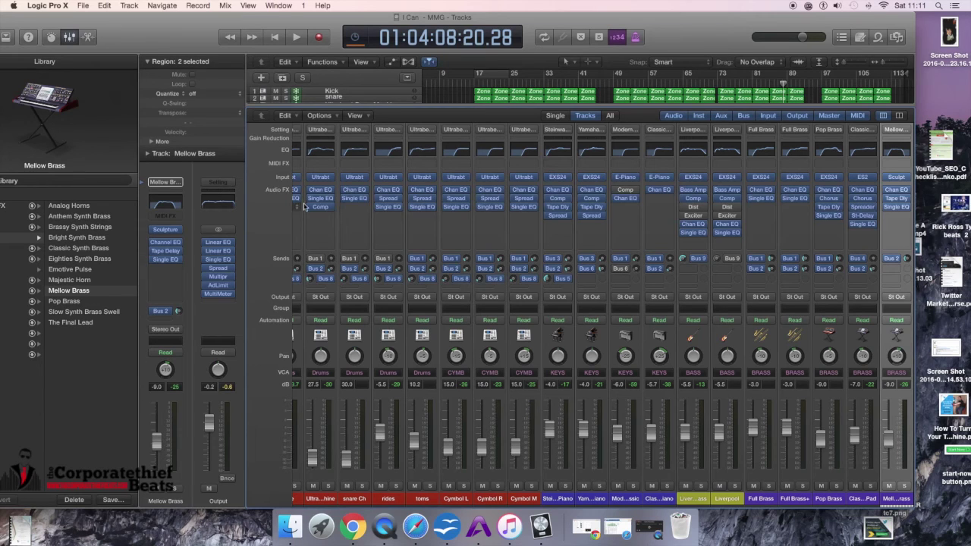
left_click(320, 156)
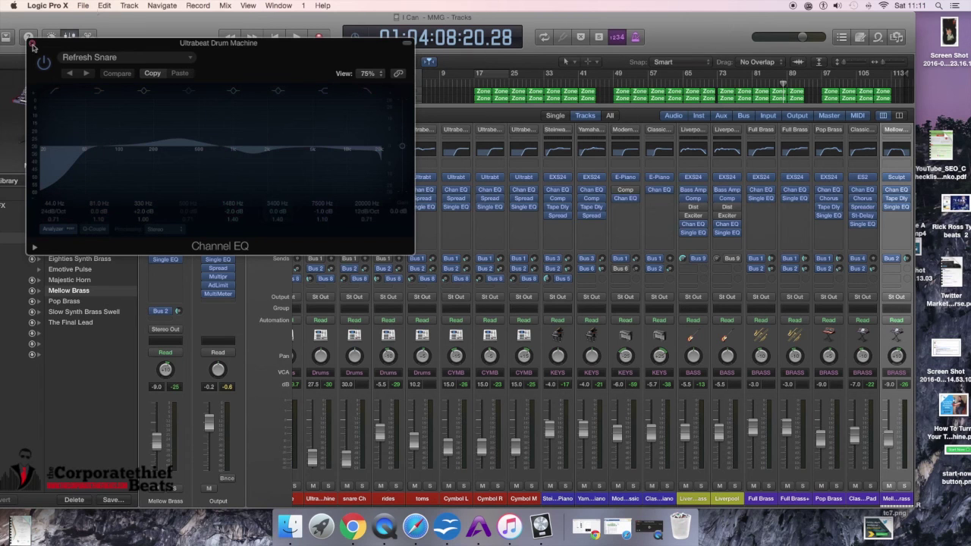
key("super+w")
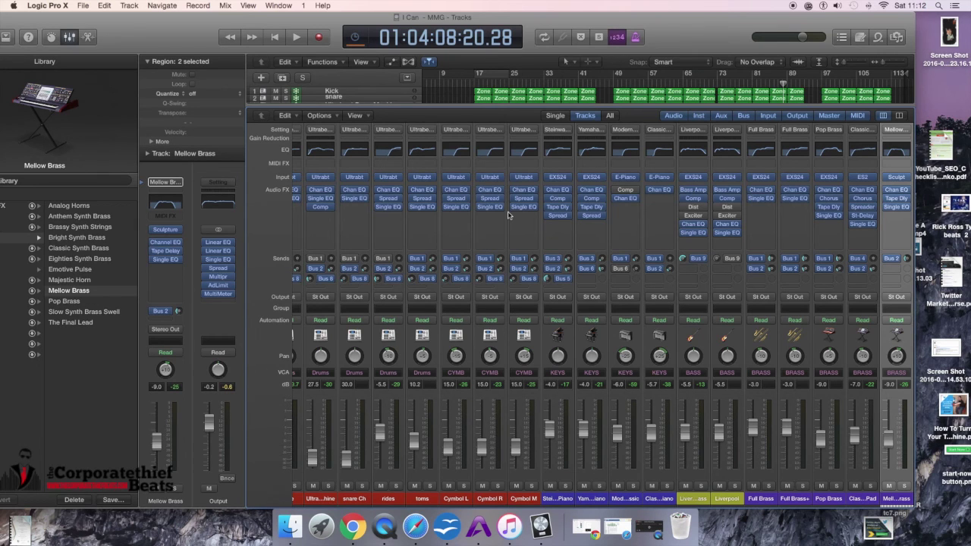
key("x")
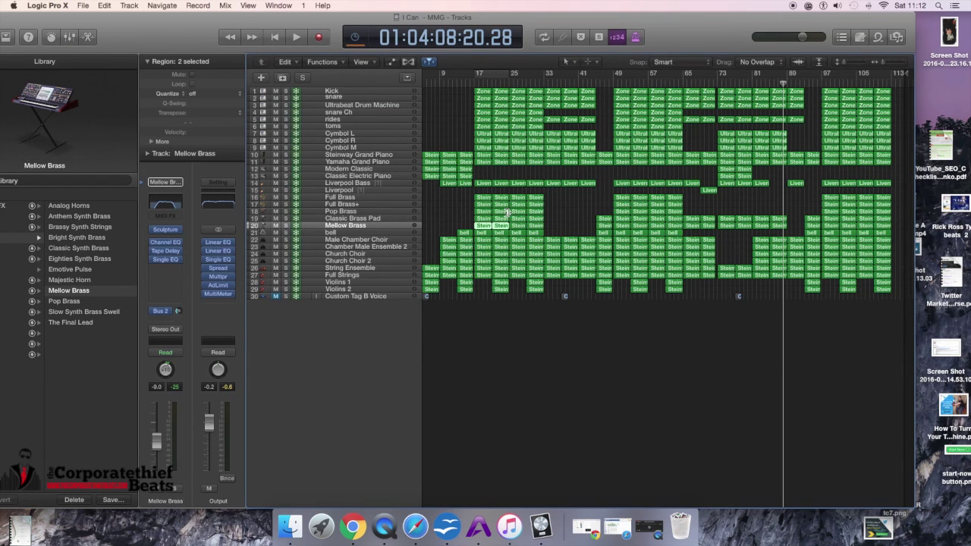